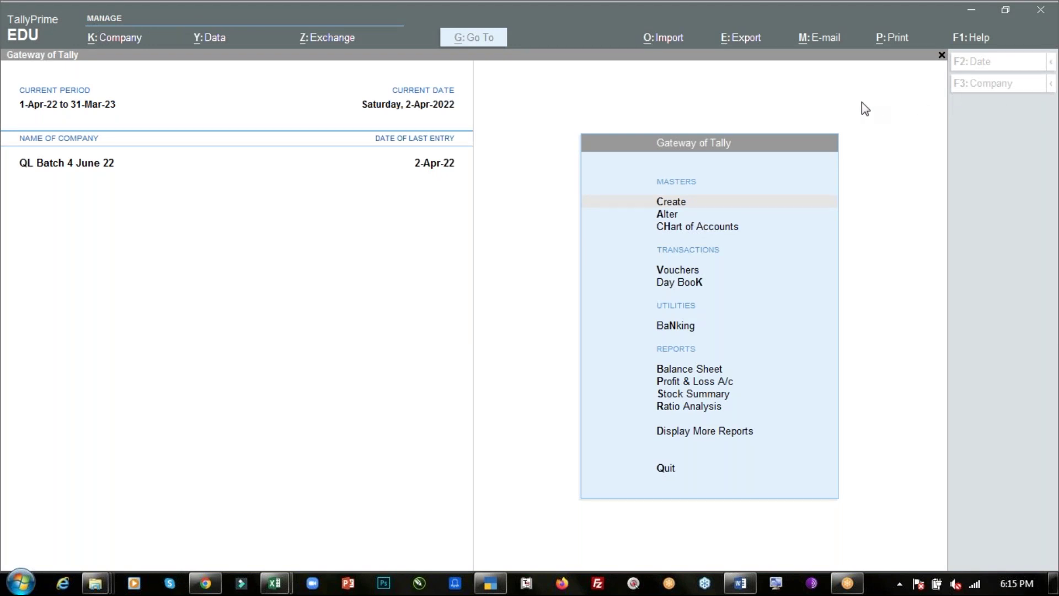
Look through the topic list on the first page of Day - 4.pdf in Chrome, and return to TallyPrime
key("alt+Tab")
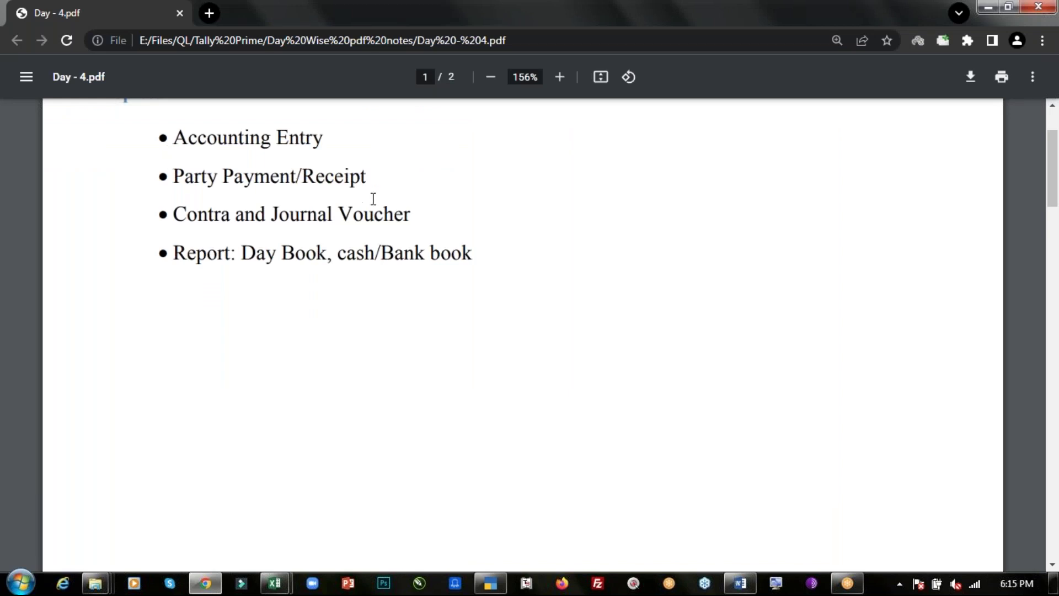
scroll(373, 199, "down", 10)
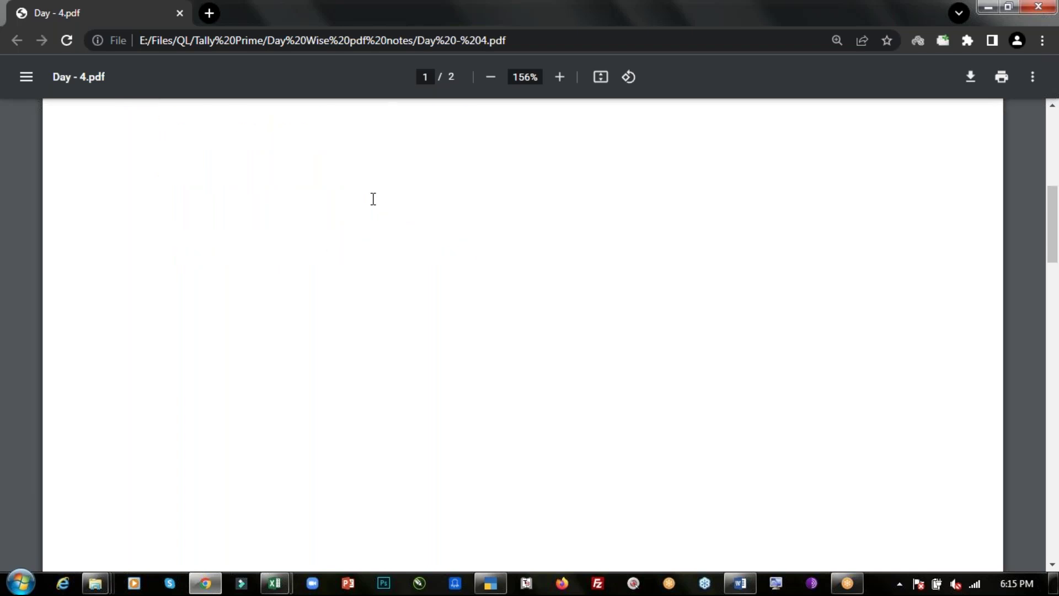
scroll(373, 199, "down", 1)
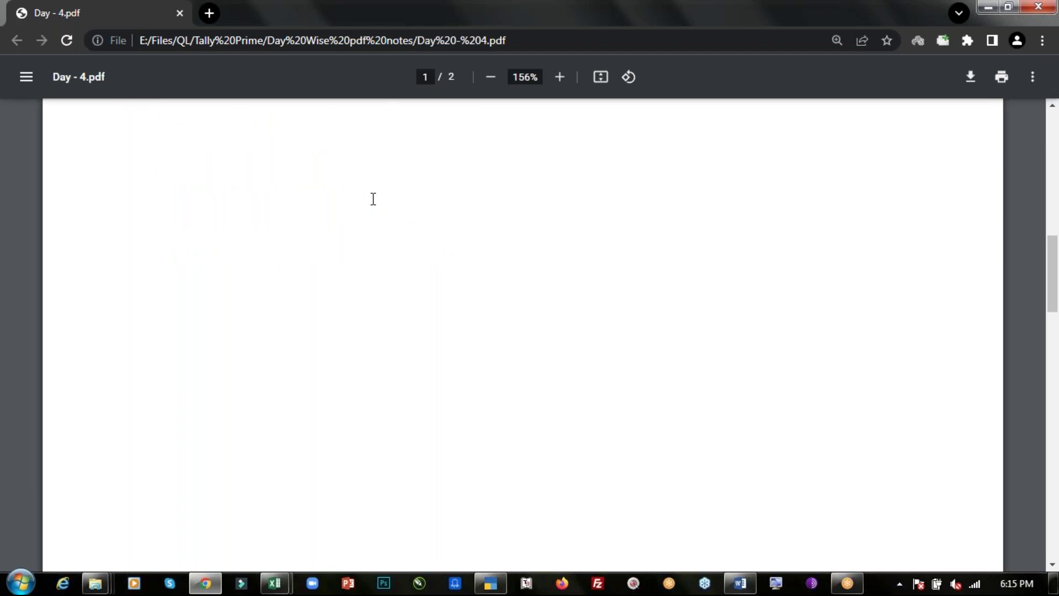
scroll(373, 199, "down", 2)
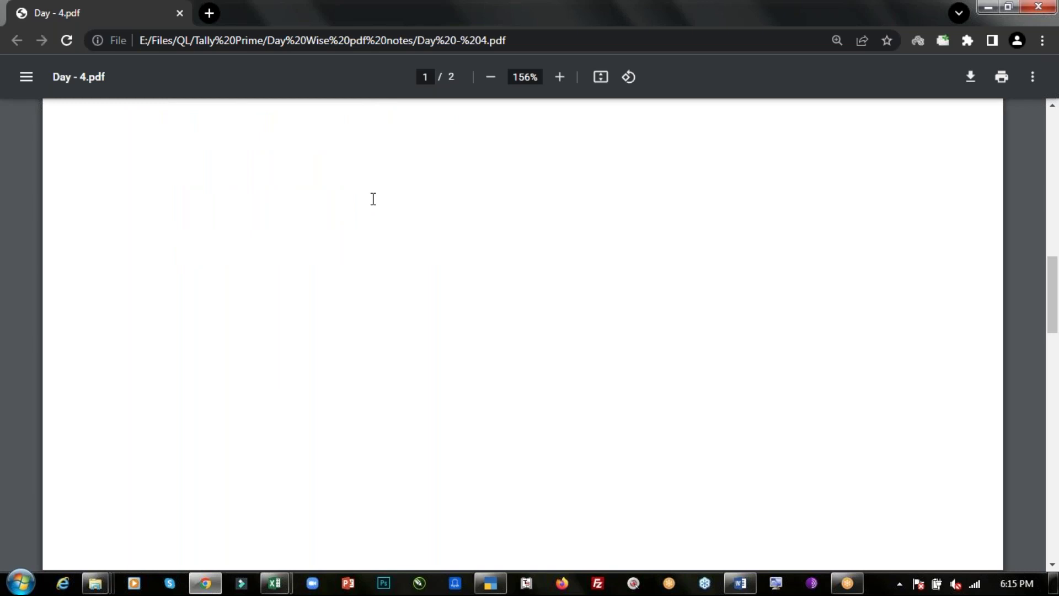
key("alt+Tab")
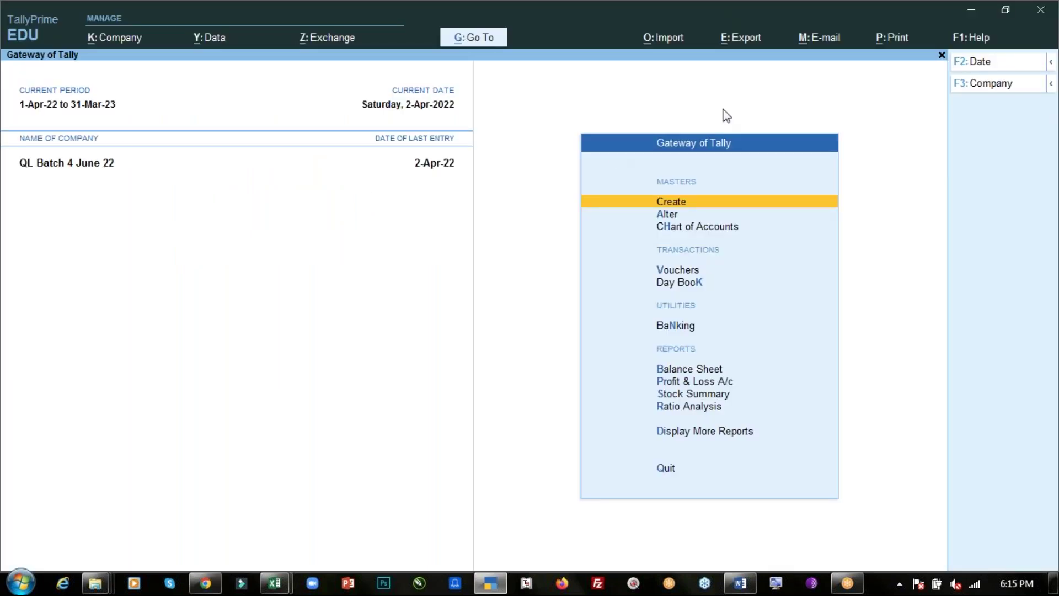
key("F3")
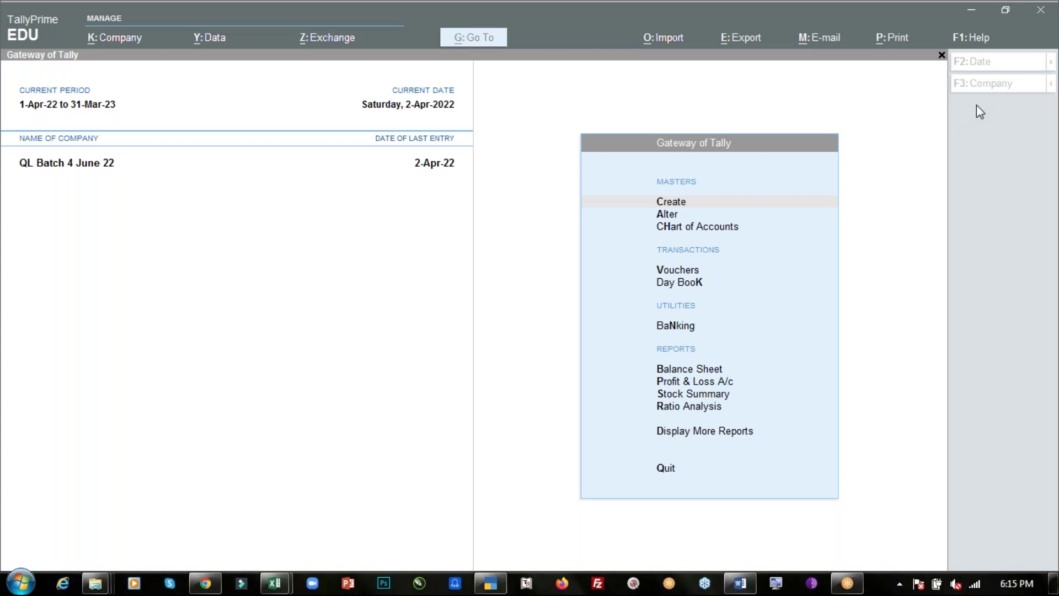
left_click(791, 38)
left_click(584, 154)
left_click(546, 392)
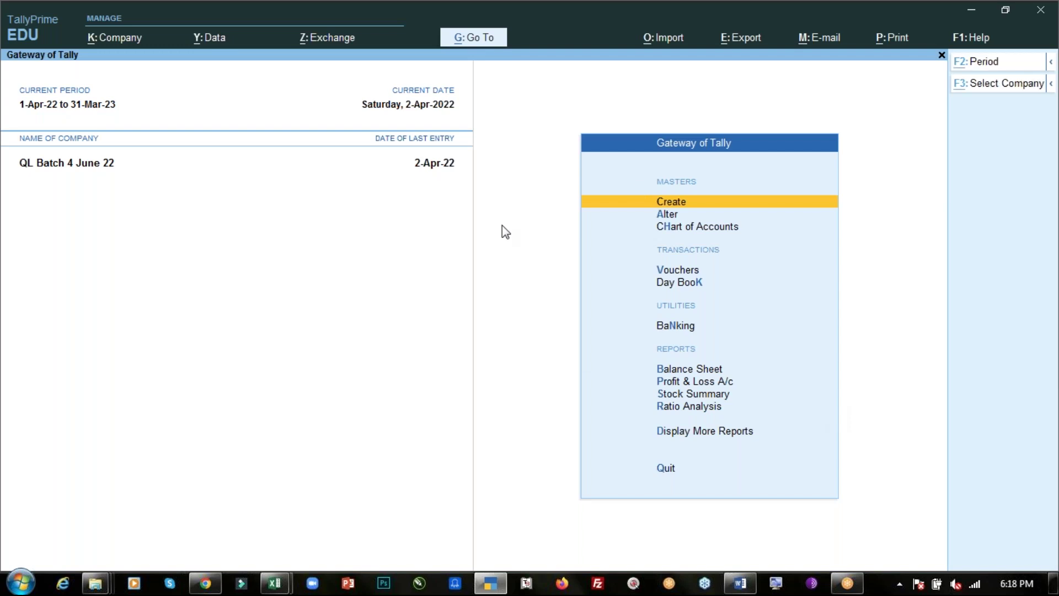
Switch to Day - 4.pdf in Chrome and highlight transaction 4 on page 2, the dividend received by cheque
key("alt+Tab")
scroll(816, 124, "down", 8)
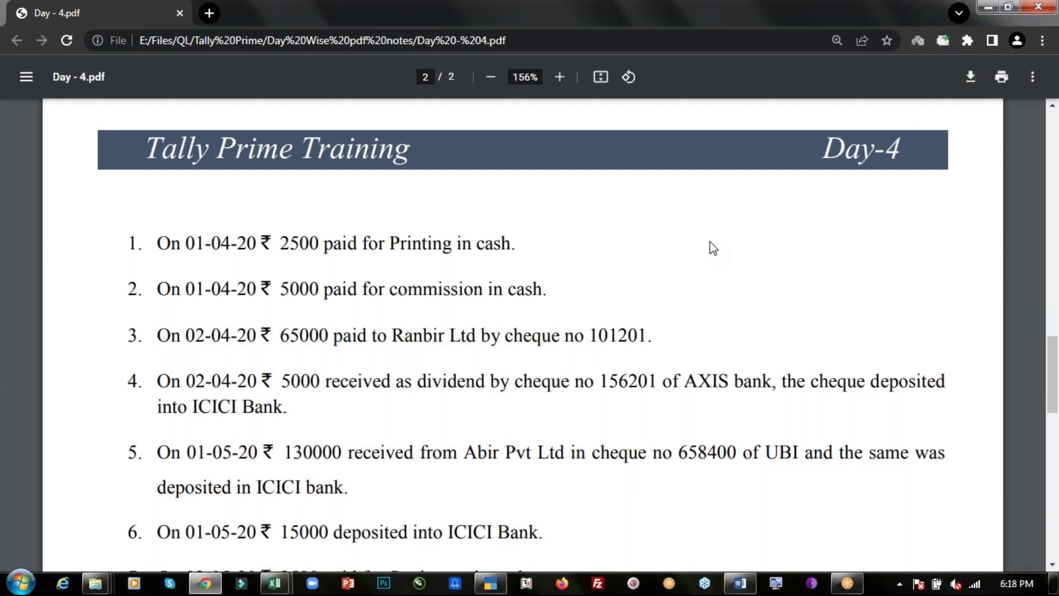
scroll(712, 247, "down", 3)
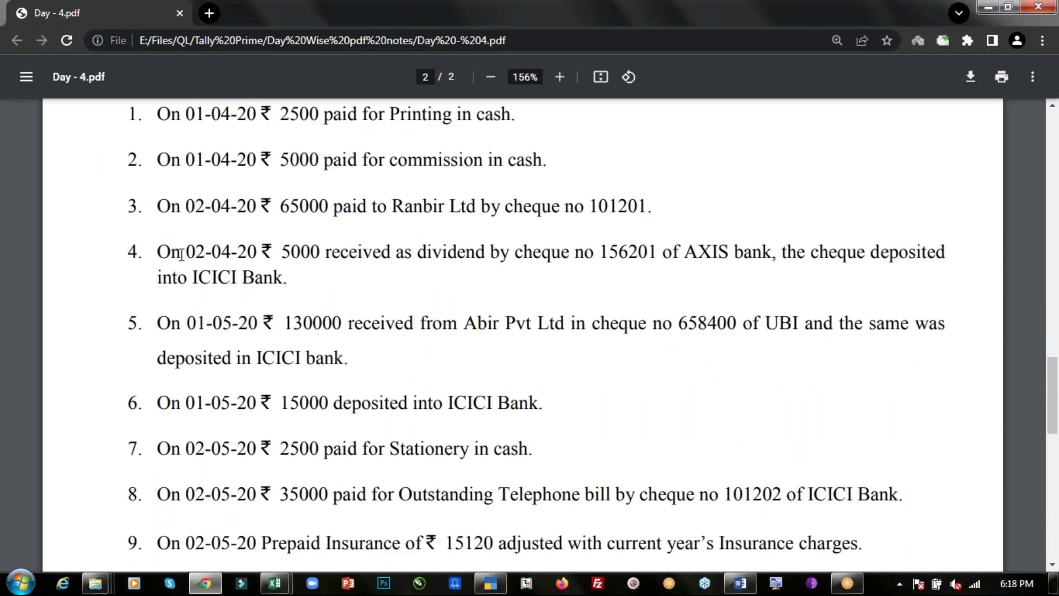
left_click_drag(159, 251, 298, 286)
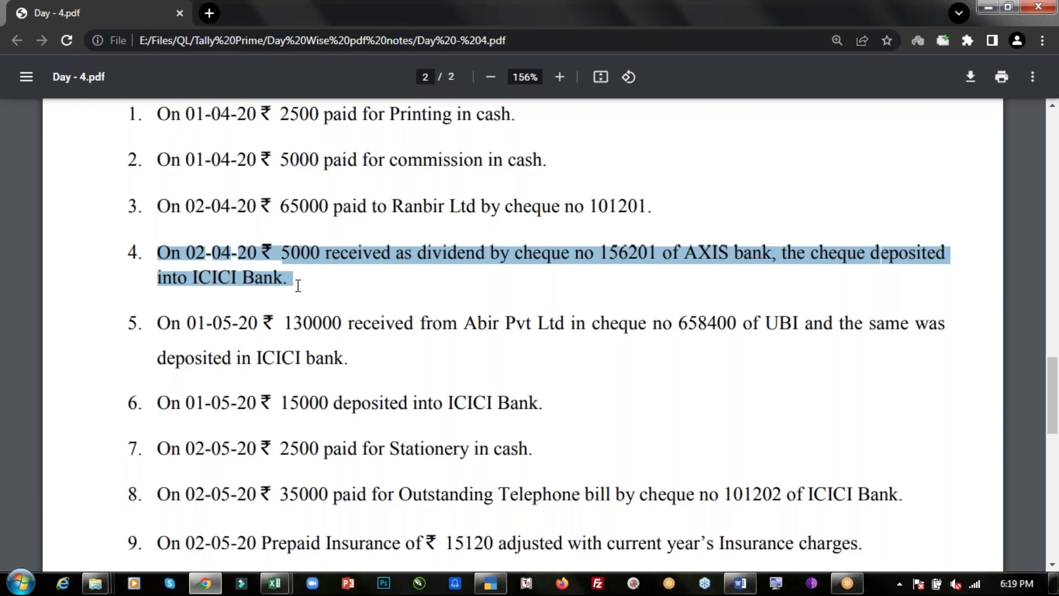
Switch to TallyPrime and open accounting voucher creation from the Gateway of Tally
key("alt+Tab")
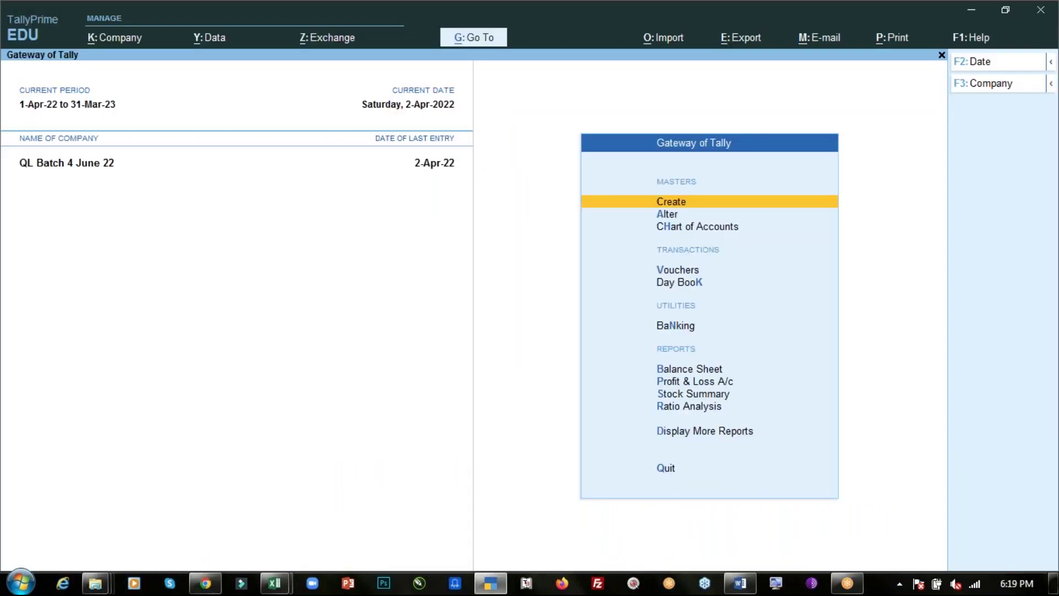
key("Down")
key("Down")
key("Down")
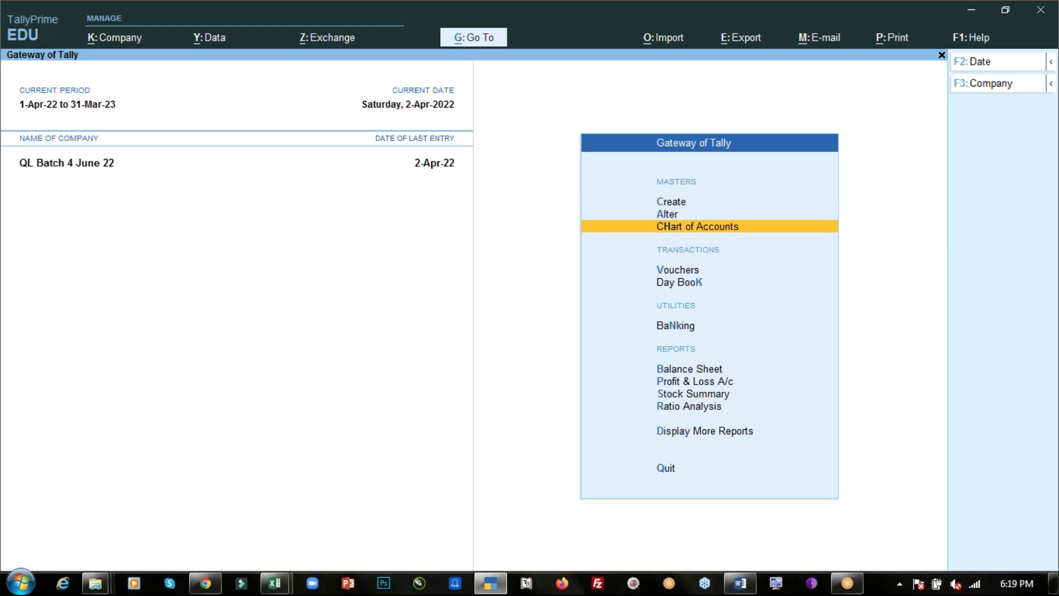
key("Return")
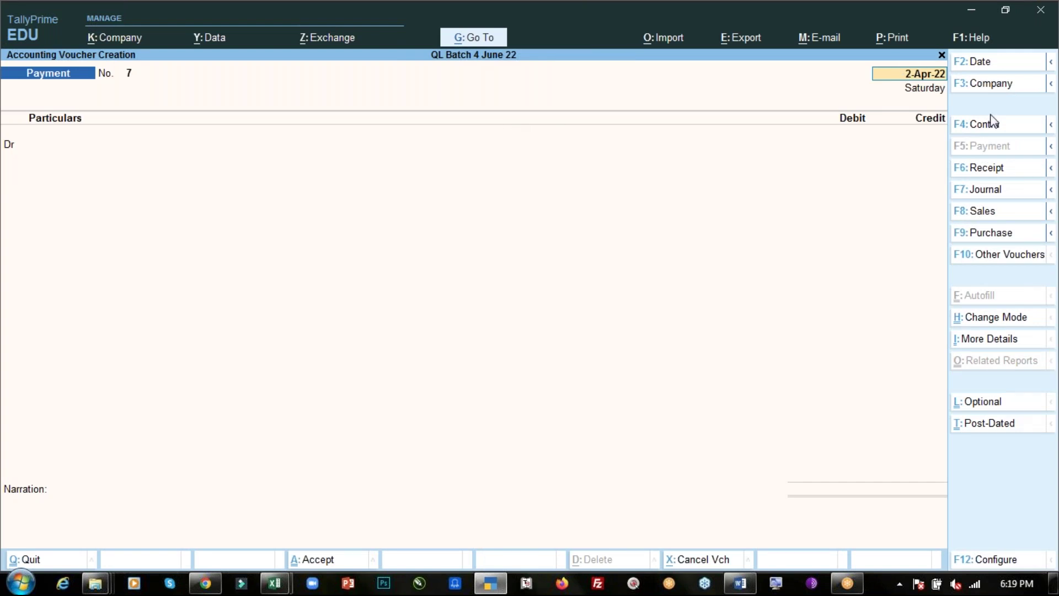
Change the voucher type to Receipt, check the transaction date in the PDF, and accept 2-Apr-22 as the voucher date
left_click(999, 124)
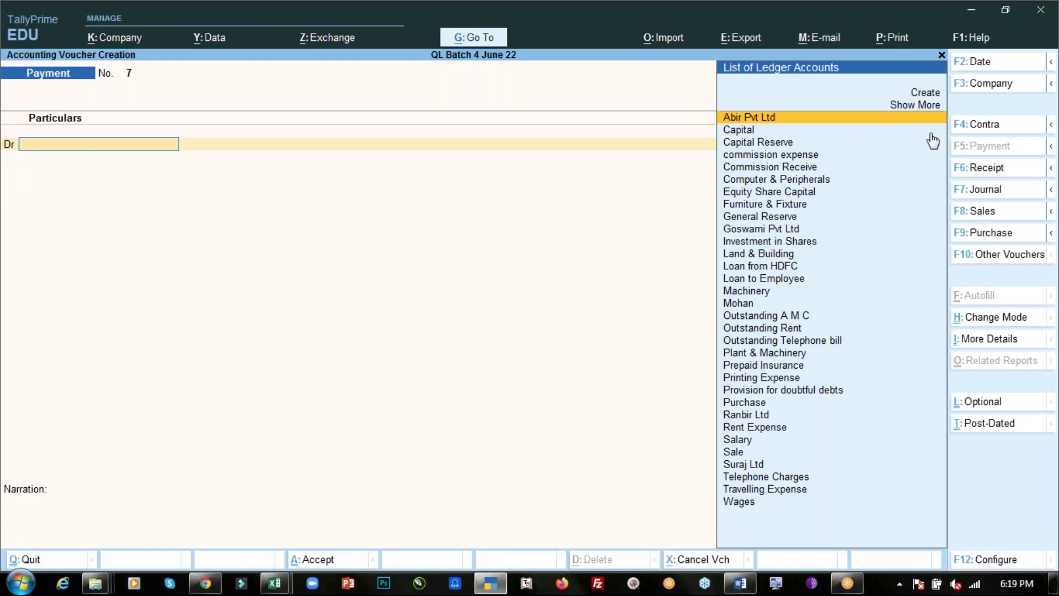
key("BackSpace")
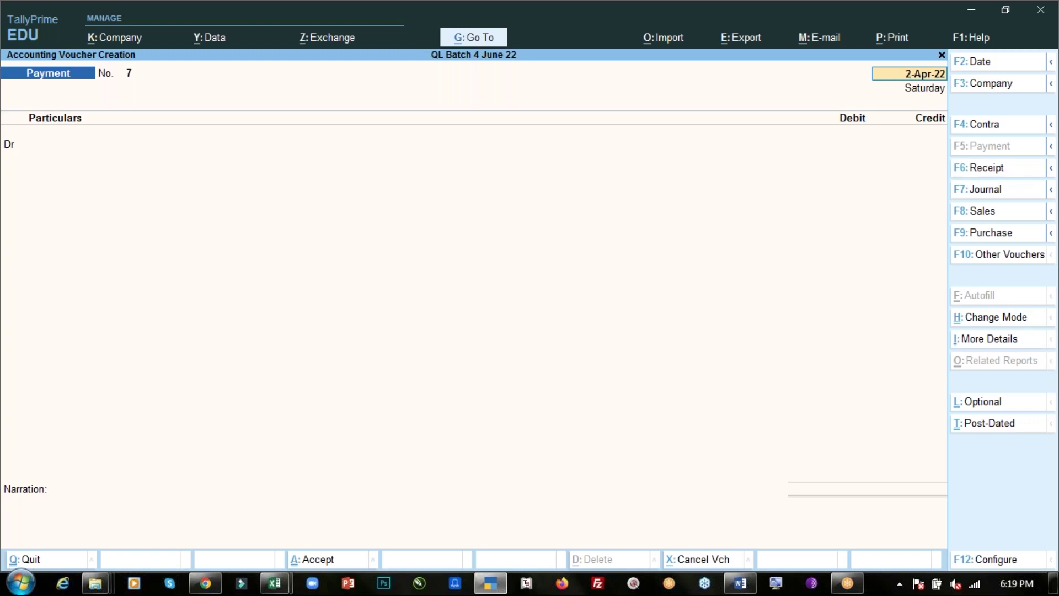
key("F6")
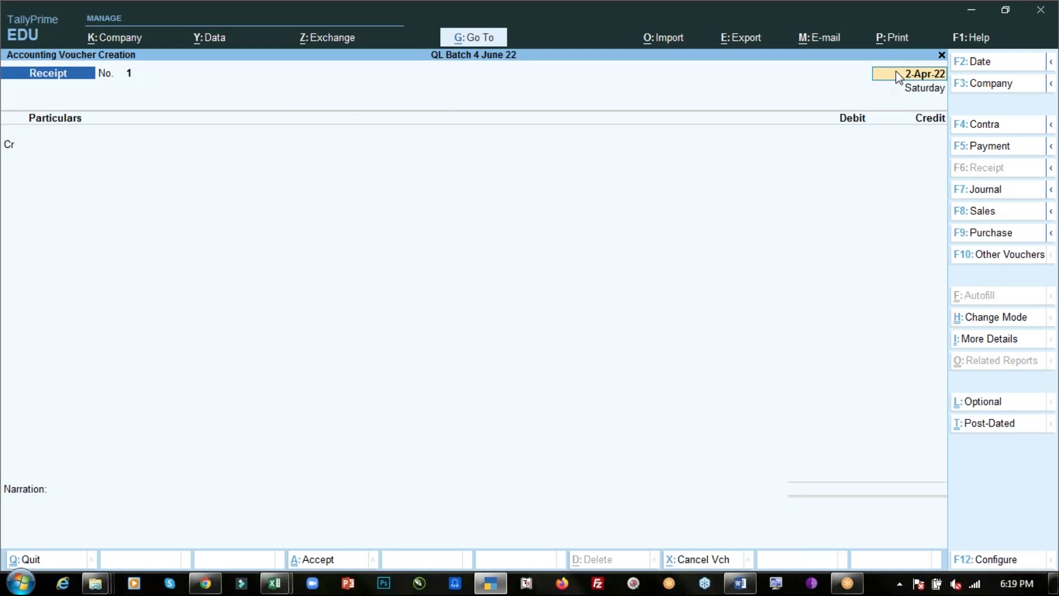
key("alt+Tab")
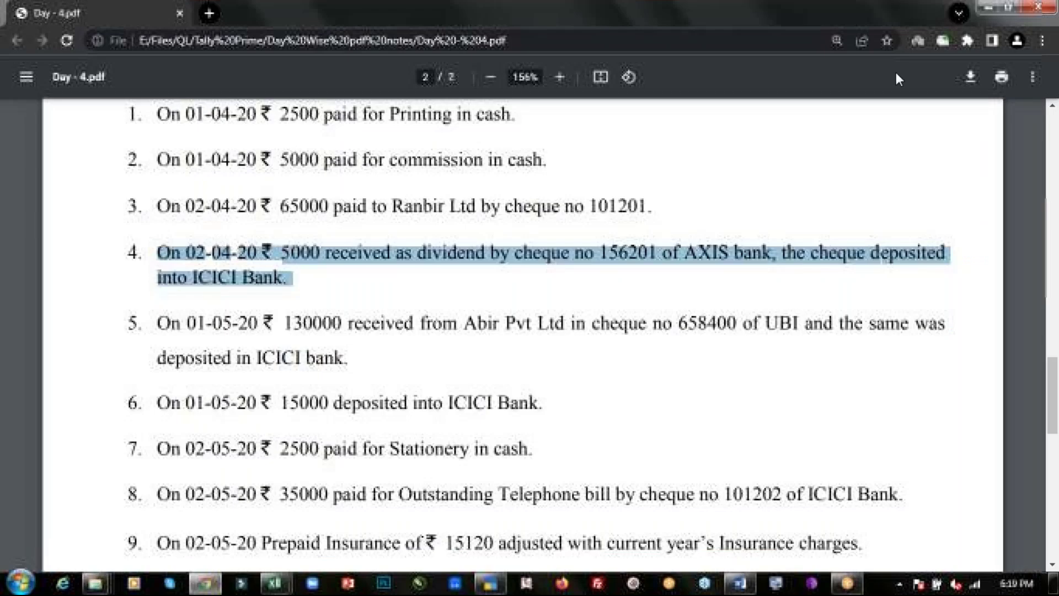
key("alt+Tab")
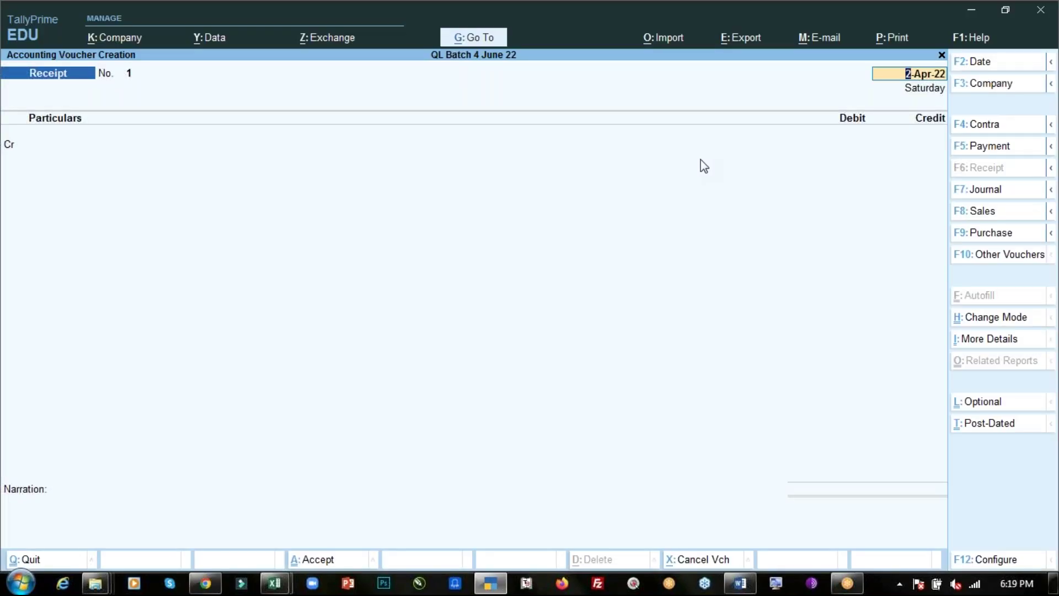
key("Return")
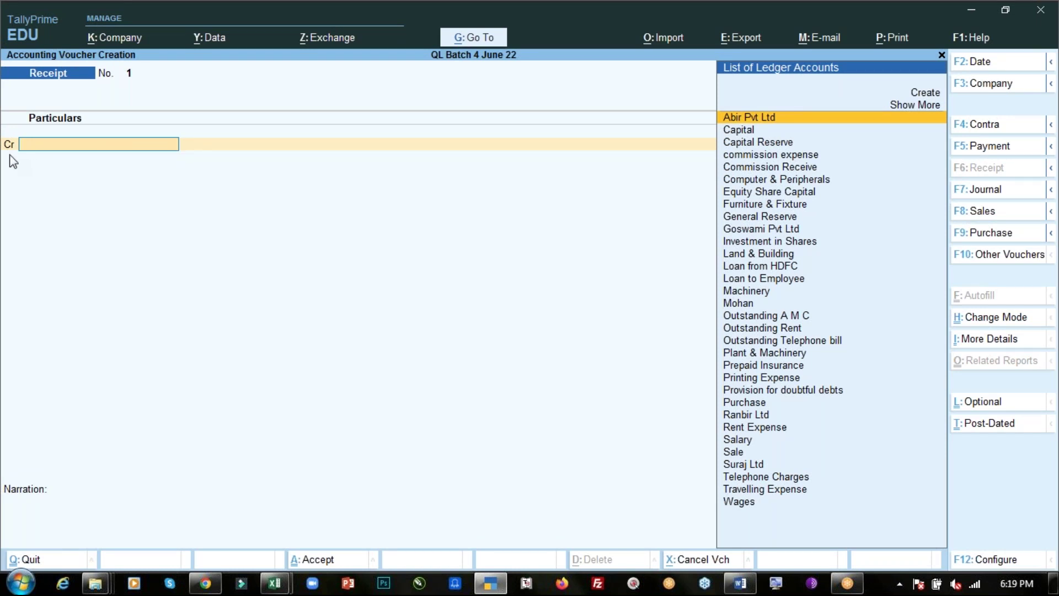
Search the credit line's ledger list for the dividend account and start creating a new ledger from it
key("alt+Tab")
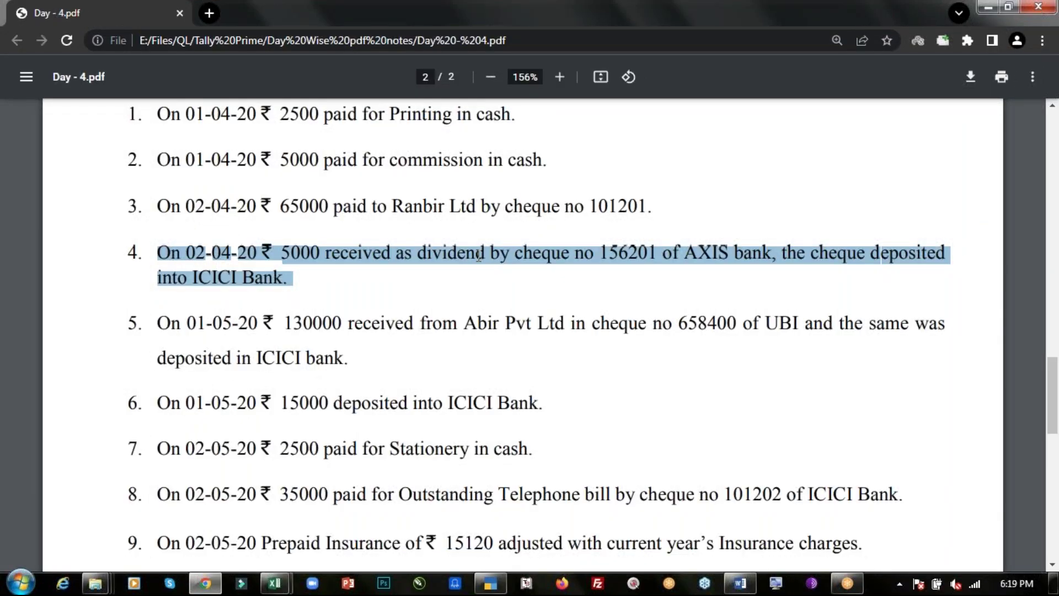
key("alt+Tab")
type("Di")
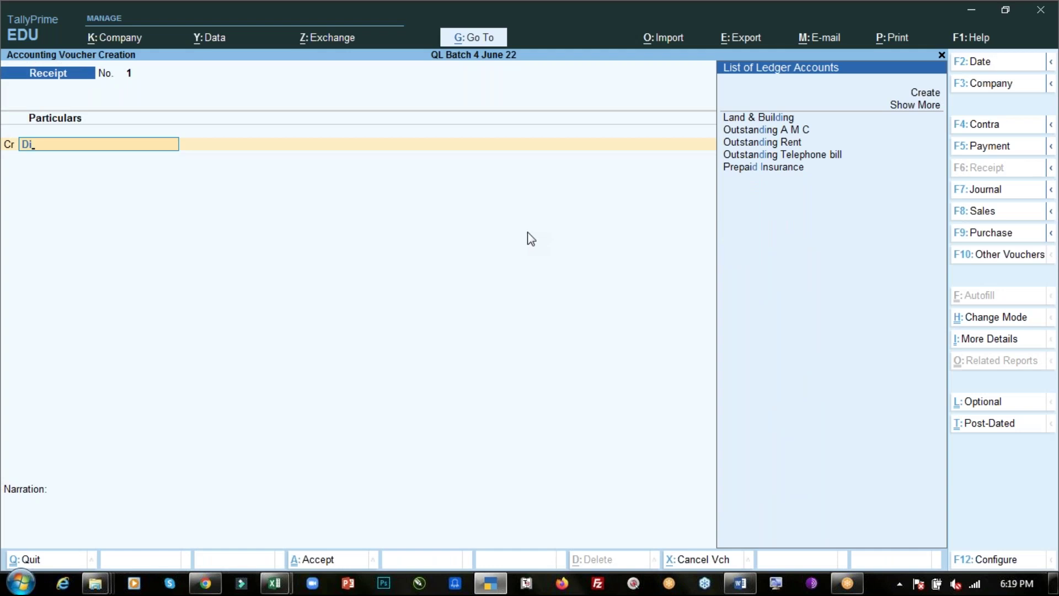
type("s")
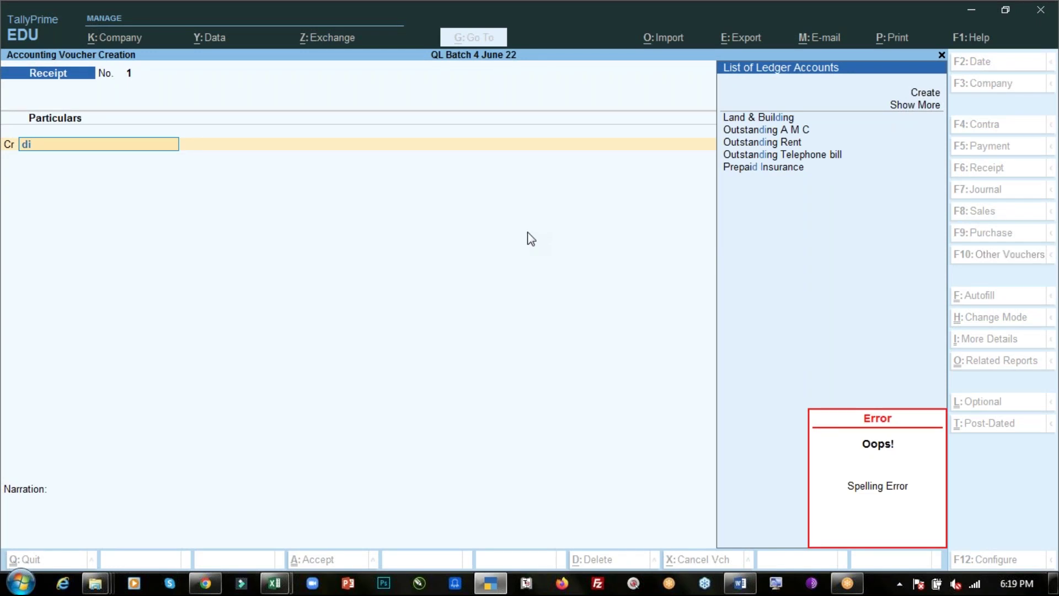
key("Up")
key("Up")
key("Up")
key("Up")
key("Up")
key("Up")
key("Up")
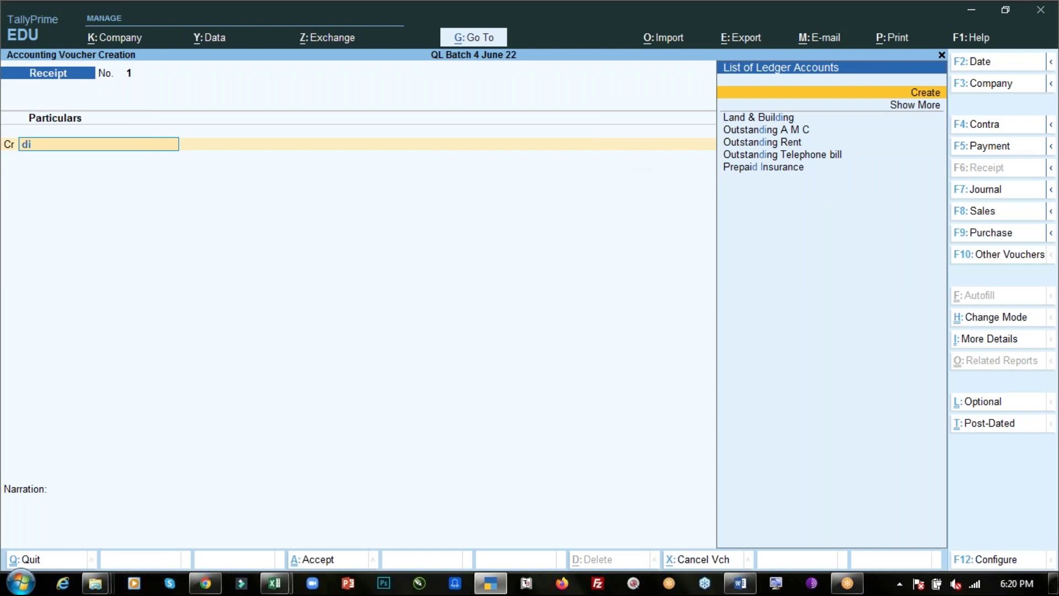
key("Return")
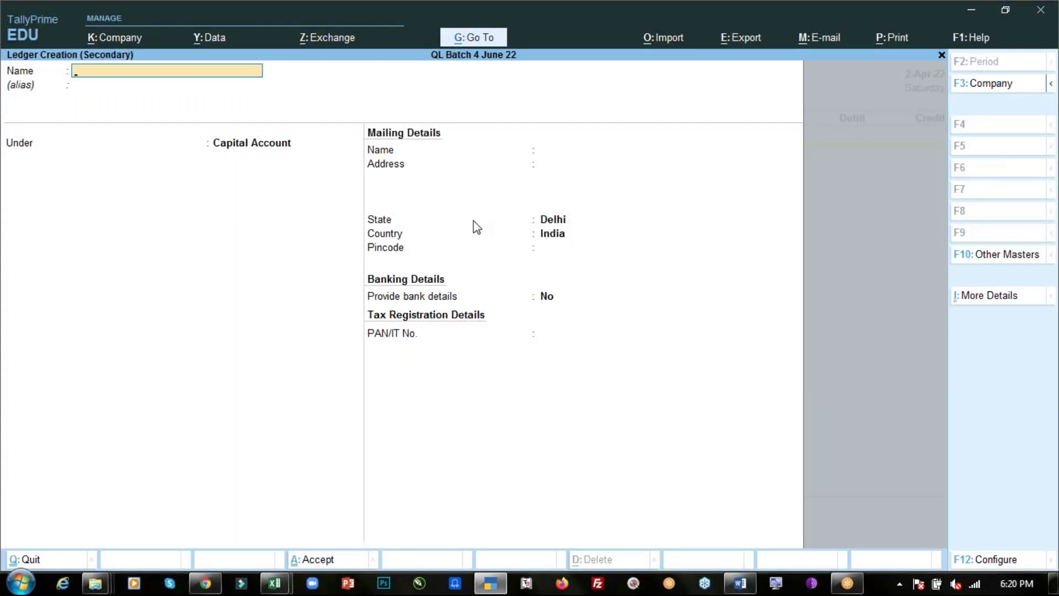
Name the new ledger "Dividend received", checking the wording of transaction 4 in the PDF
key("alt+Tab")
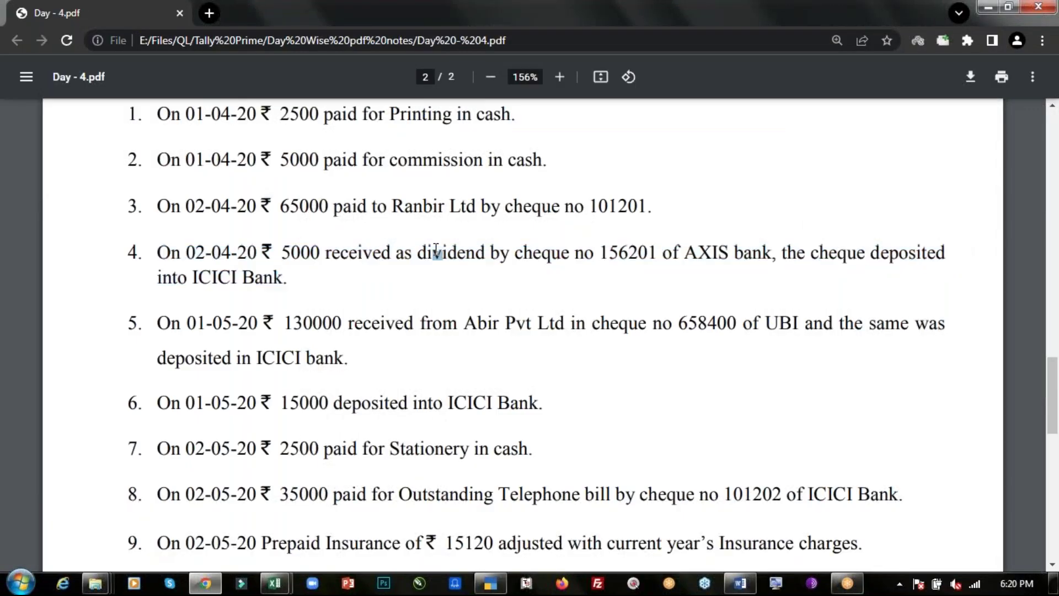
double_click(436, 250)
key("ctrl+c")
key("alt+Tab")
key("ctrl+alt+v")
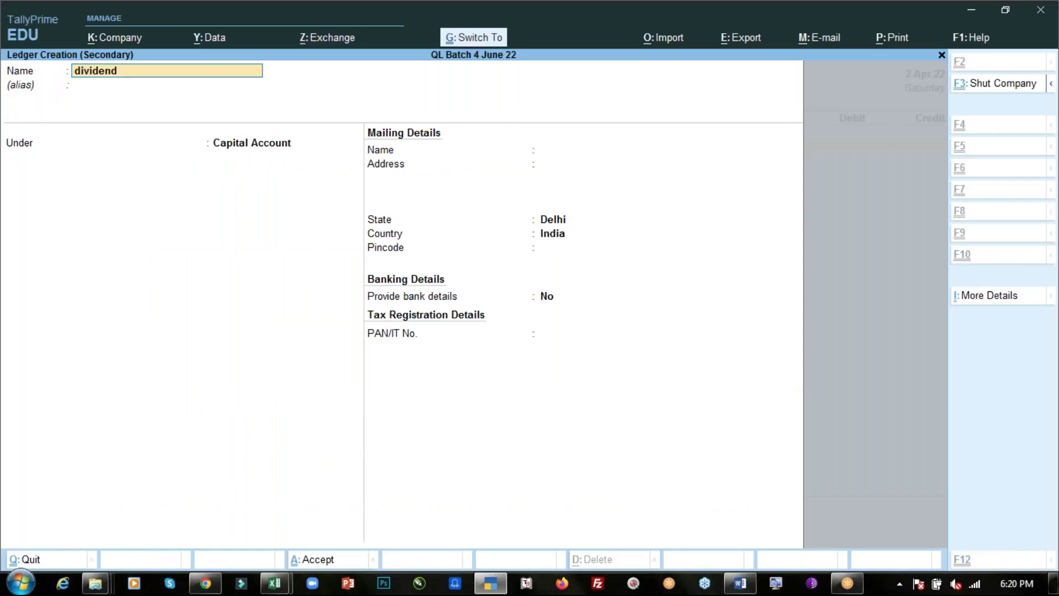
key("Delete")
type("Dividend received")
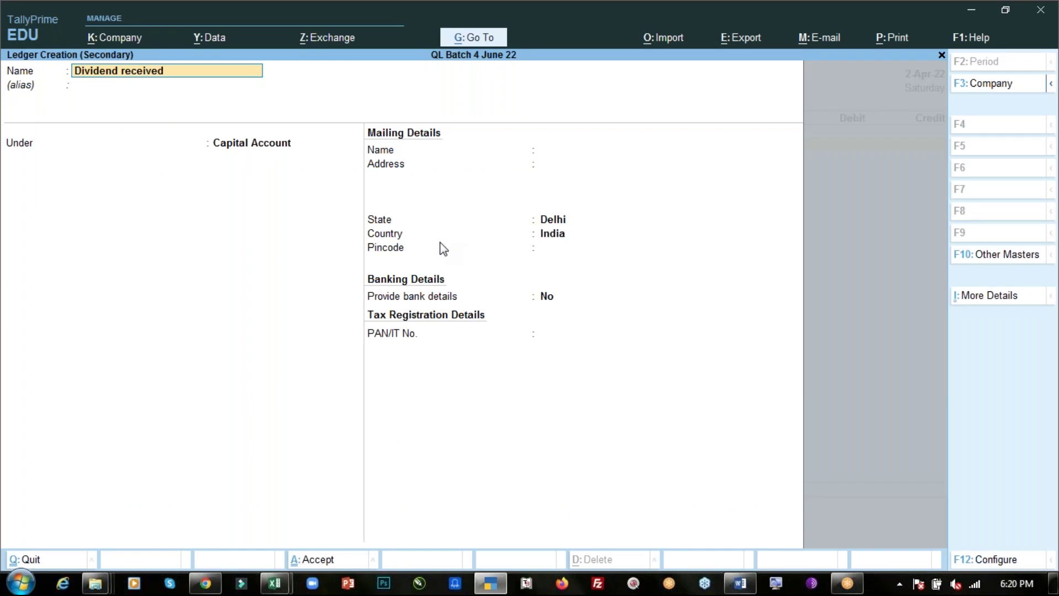
Place the Dividend received ledger under Indirect Incomes and save it
key("Return")
key("Return")
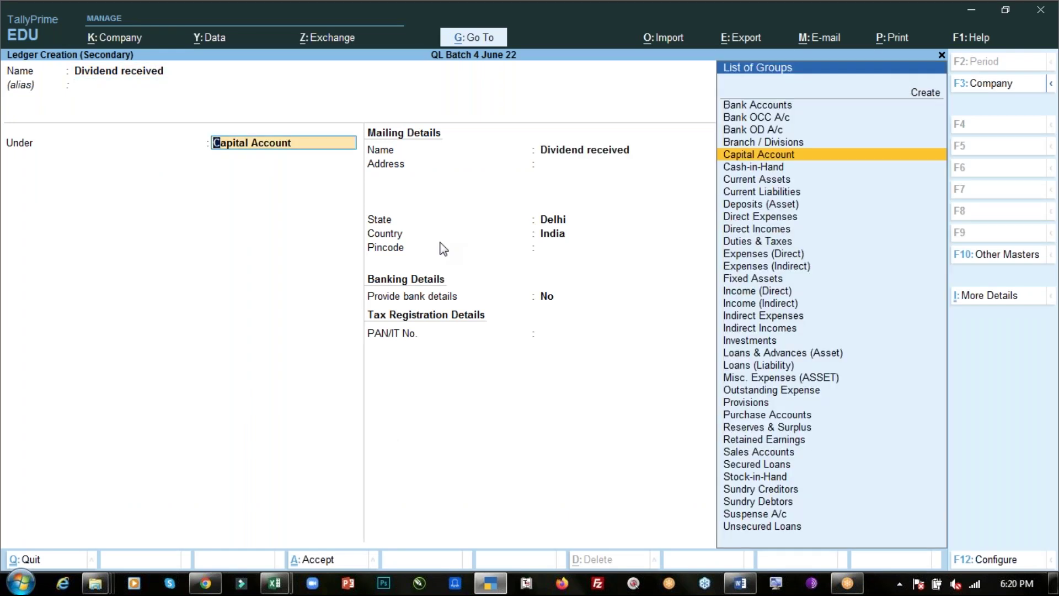
type("Ind")
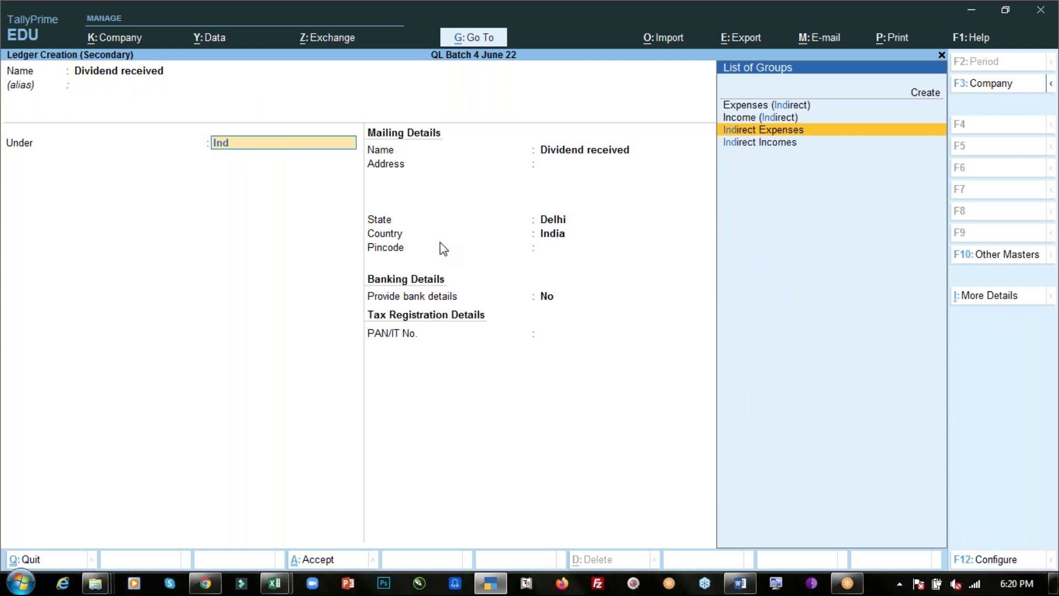
key("Down")
key("Return")
key("Return")
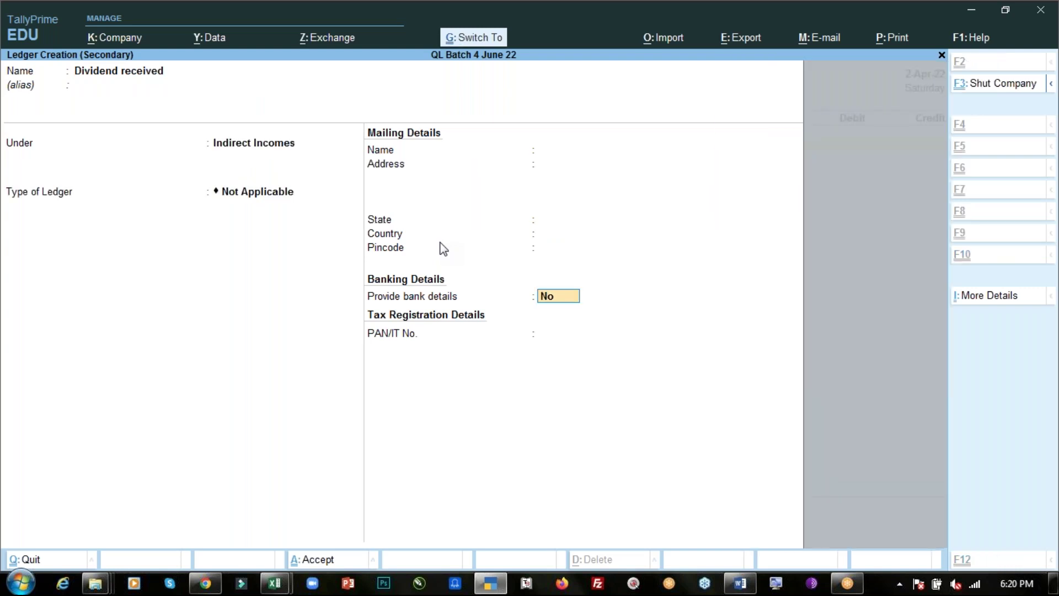
key("ctrl+a")
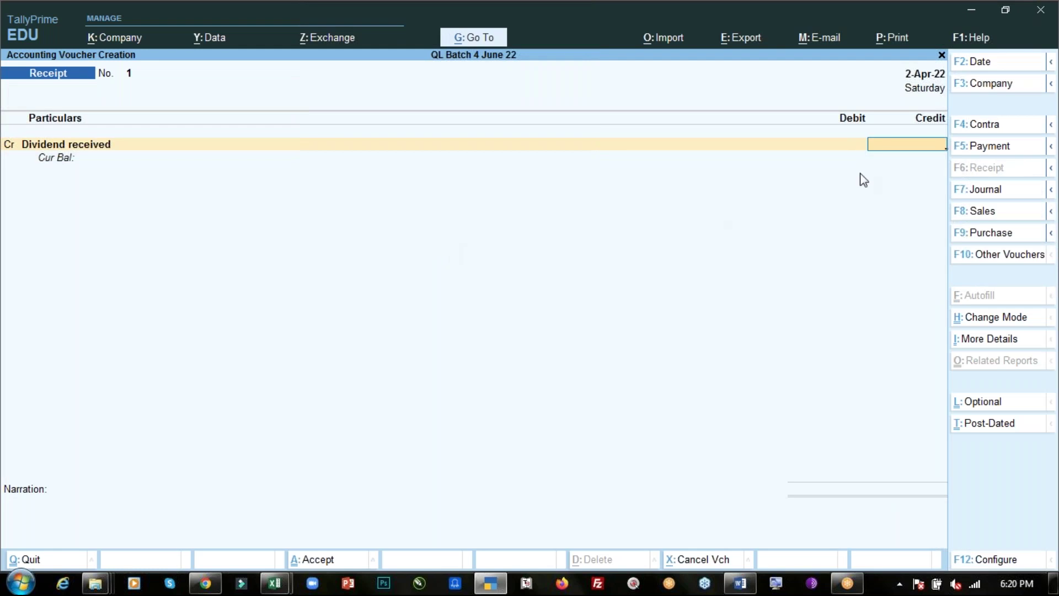
Credit Dividend received with 5000 and choose ICICI Bank as the debit ledger, checking the deposit bank in the PDF
type("5000")
key("Return")
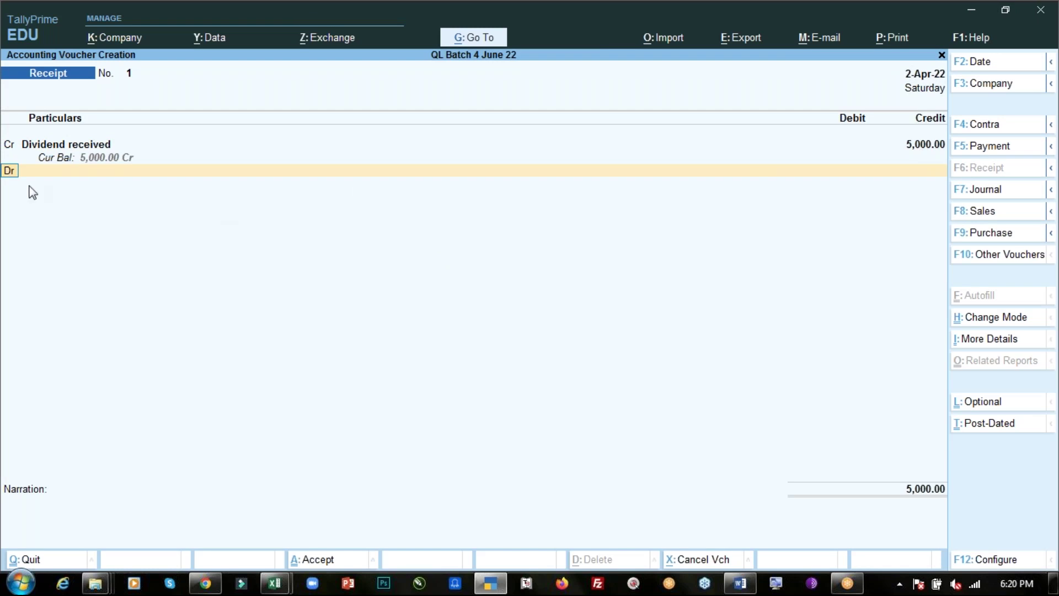
key("Return")
key("alt+Tab")
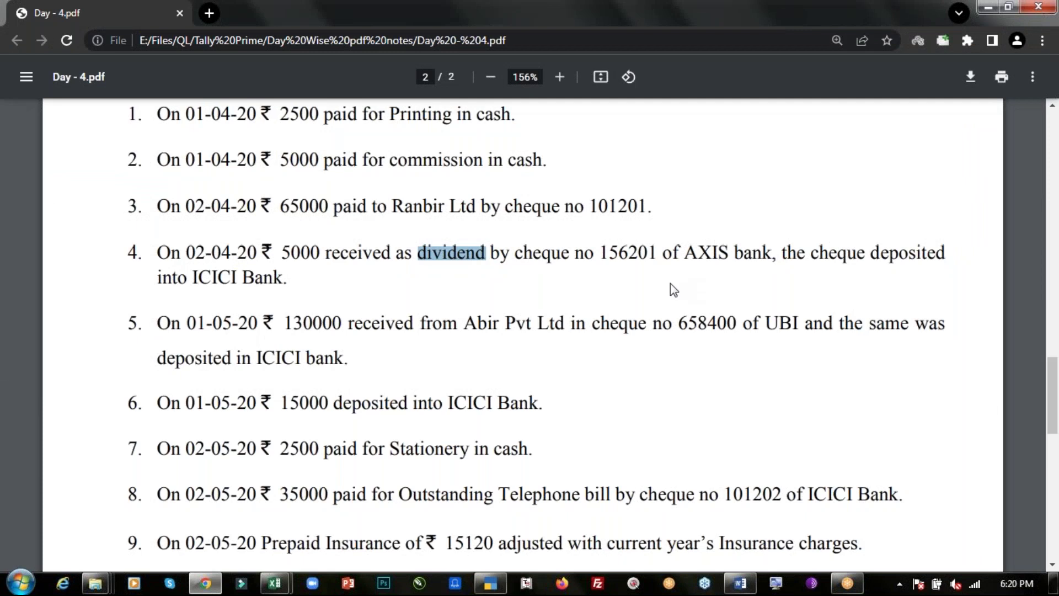
key("alt+Tab")
type("Ic")
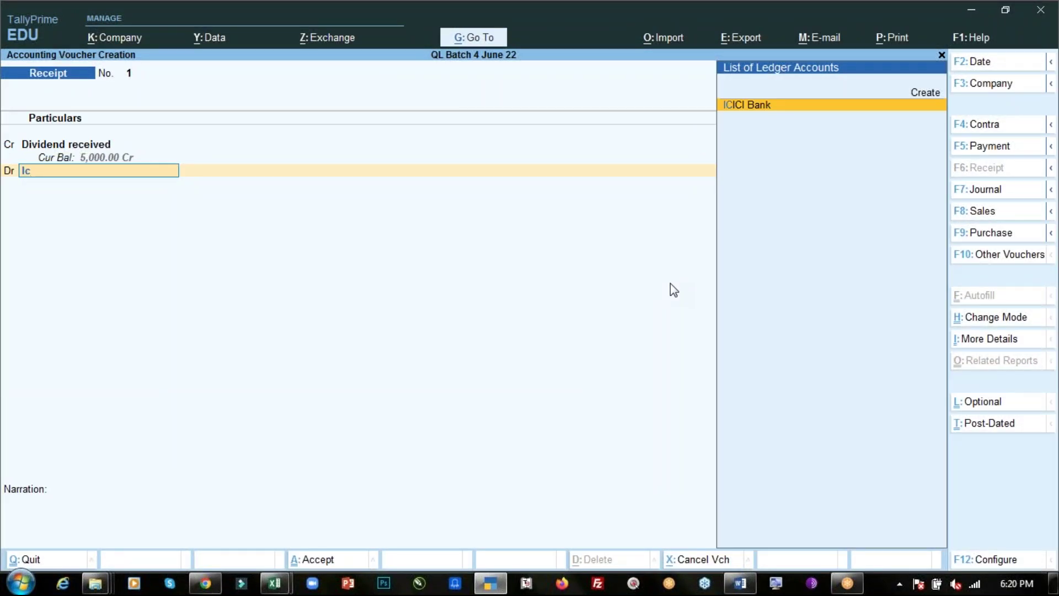
key("Return")
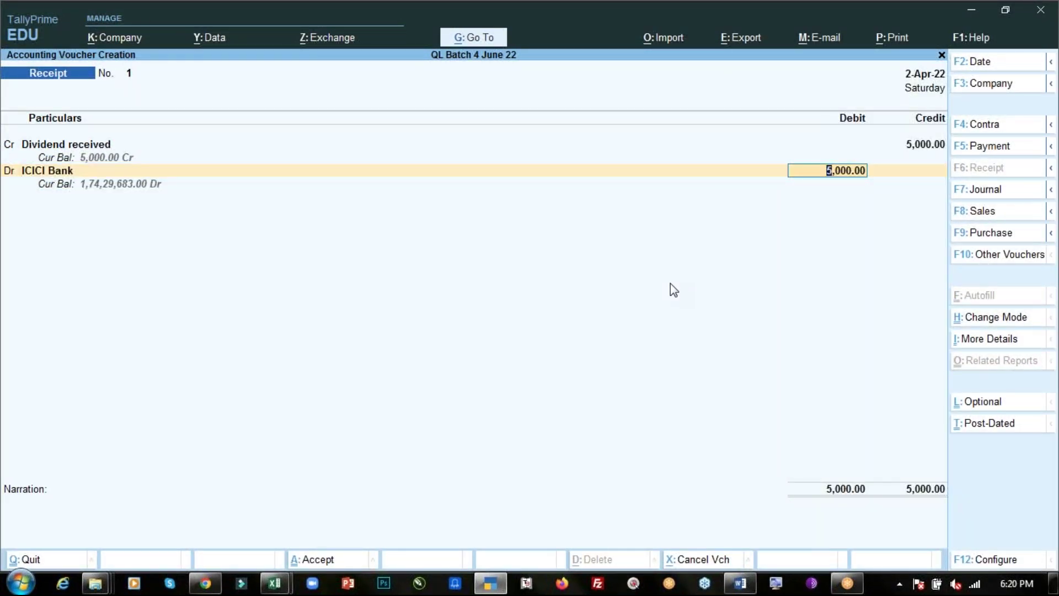
Set the cheque's instrument number in the ICICI Bank allocation to 156201, copied from transaction 4 in the PDF, keeping the instrument date
key("Return")
key("Return")
key("Return")
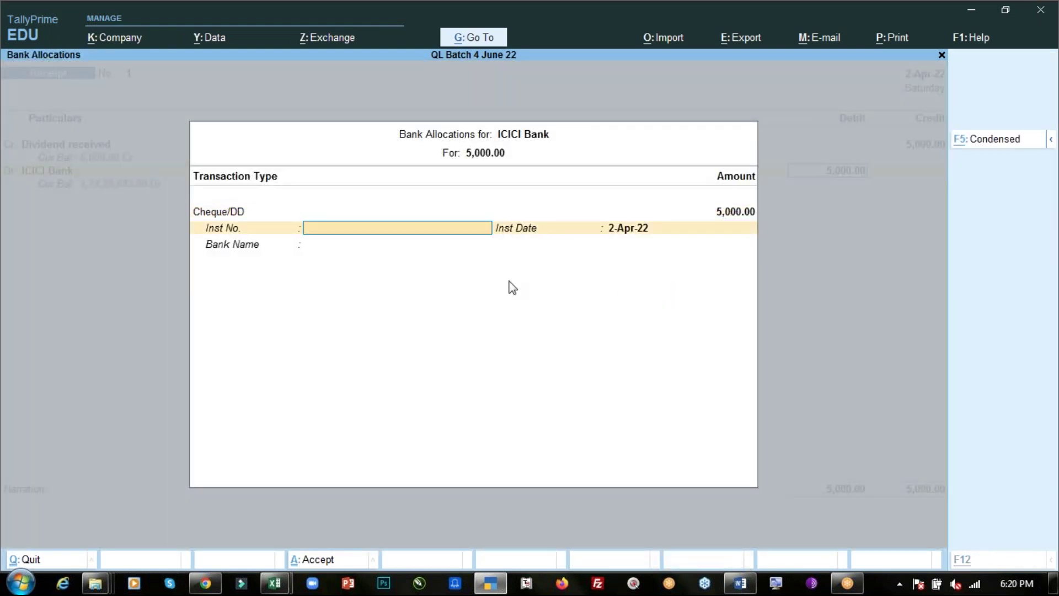
key("alt+Tab")
double_click(630, 253)
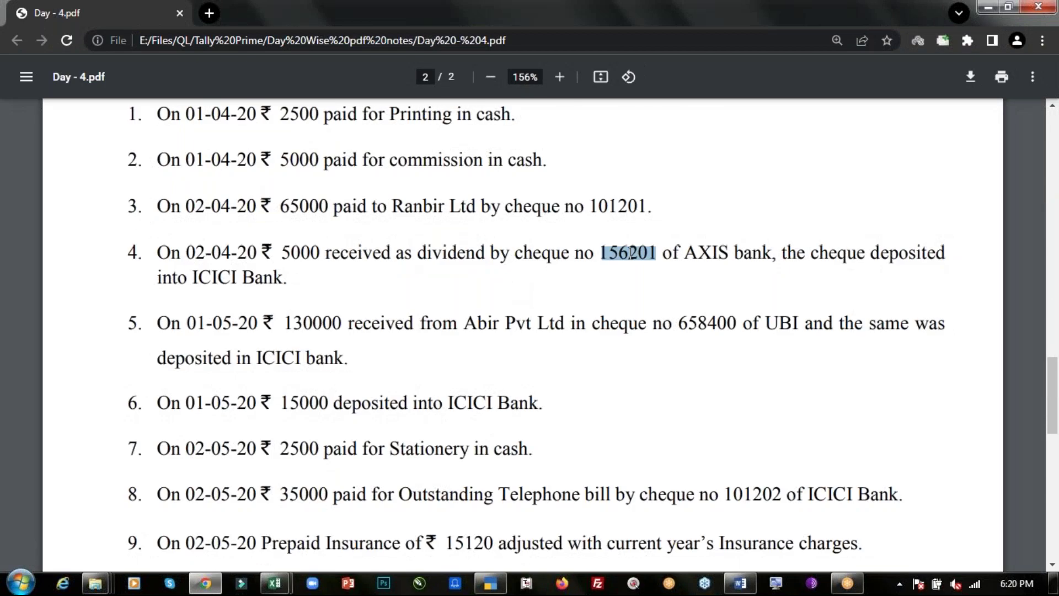
key("ctrl+c")
key("alt+Tab")
key("ctrl+alt+v")
key("Return")
key("Return")
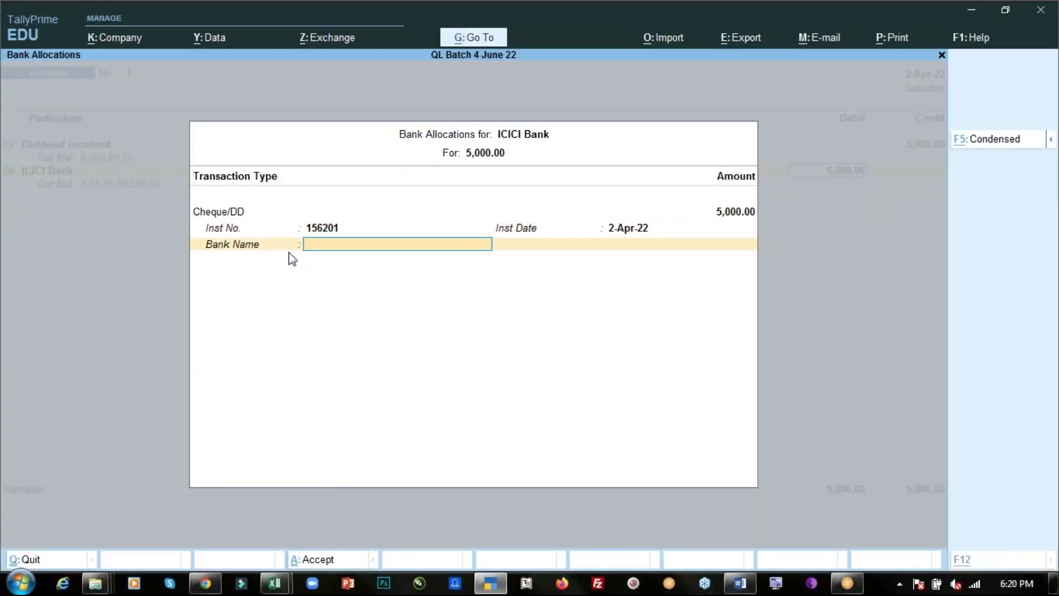
Specify Axis Bank as the cheque's issuing bank, checking transaction 4 in the PDF, and accept the bank allocation
key("alt+Tab")
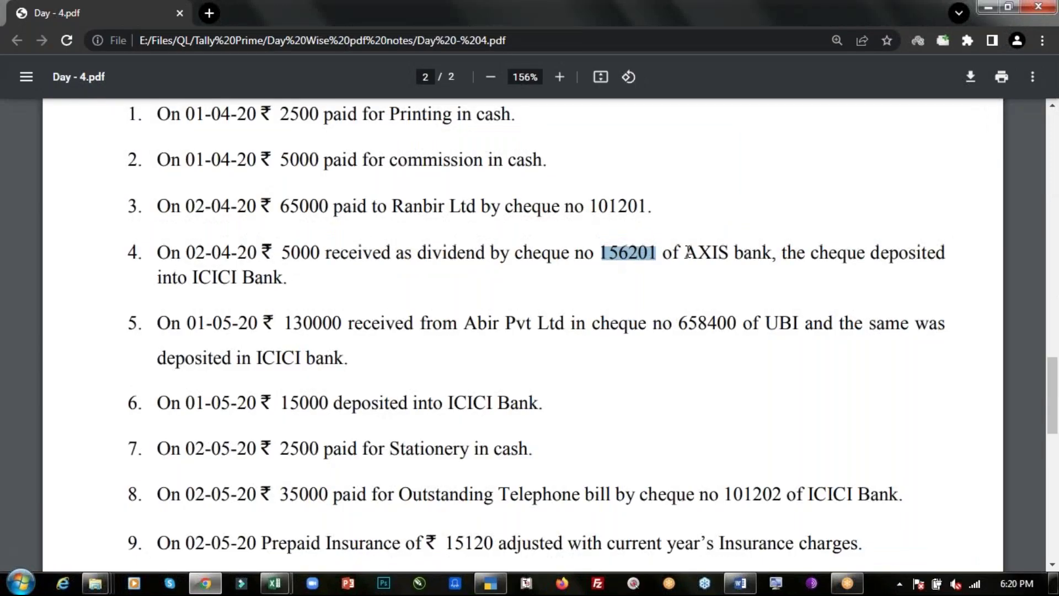
left_click_drag(688, 253, 766, 253)
key("alt+Tab")
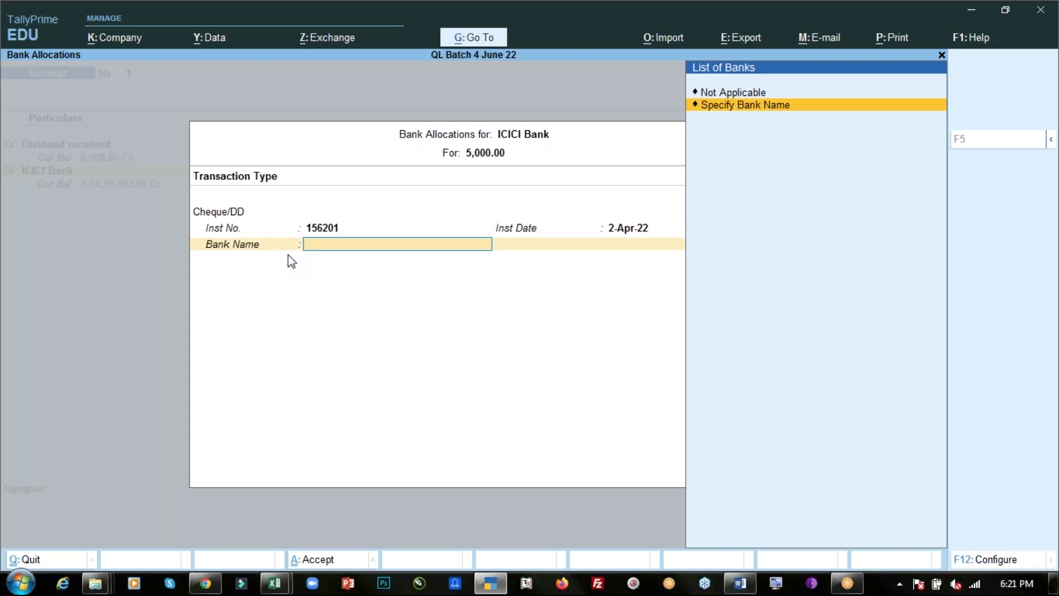
key("Return")
type("Axis Bank")
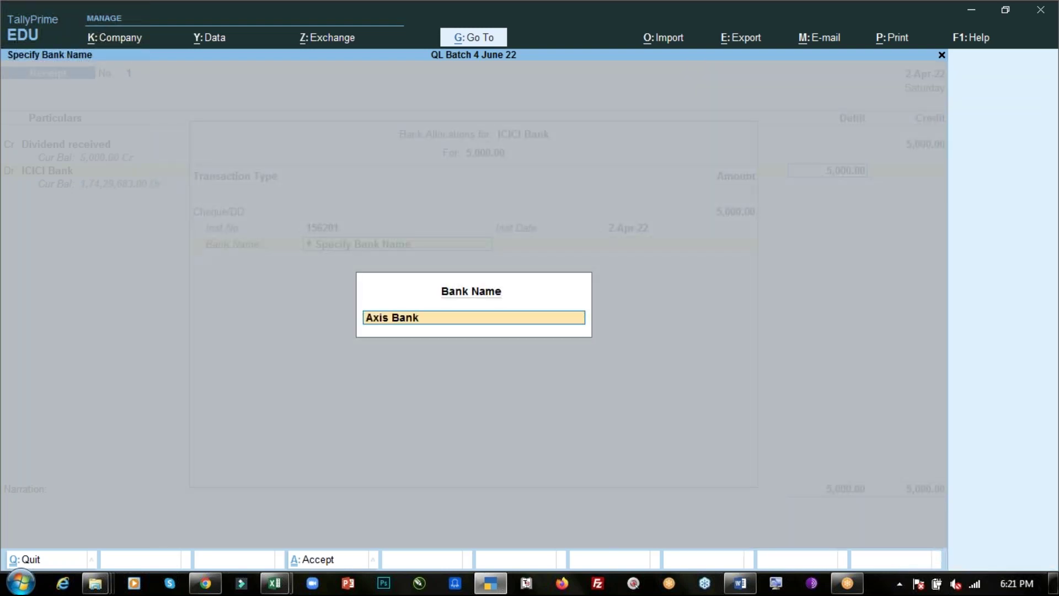
key("Return")
key("Return")
key("Return")
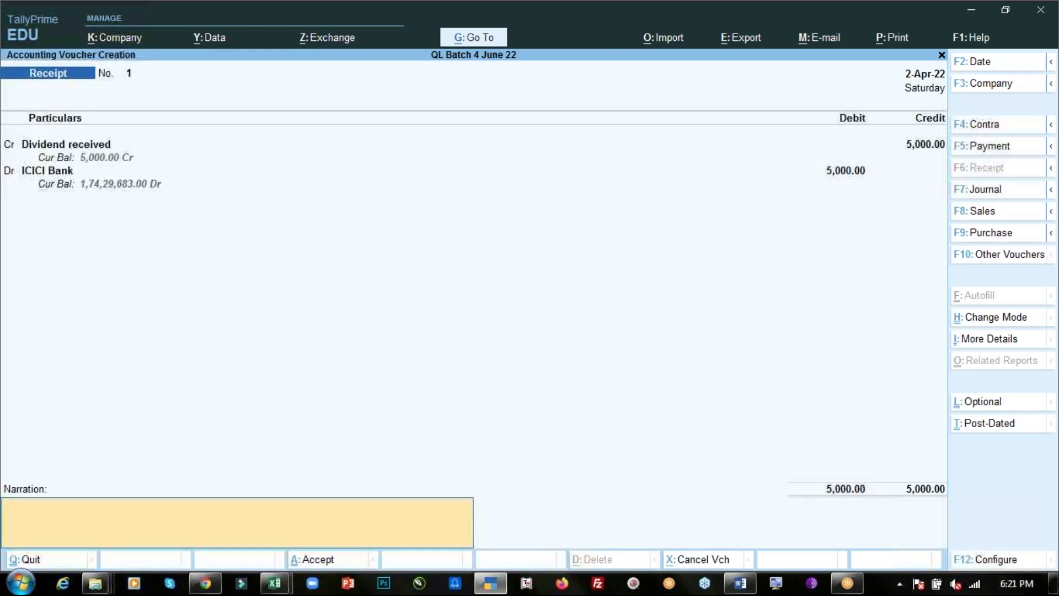
Enter the narration "Being dividend received by cheque." and save the receipt voucher
type("Being dividend rece")
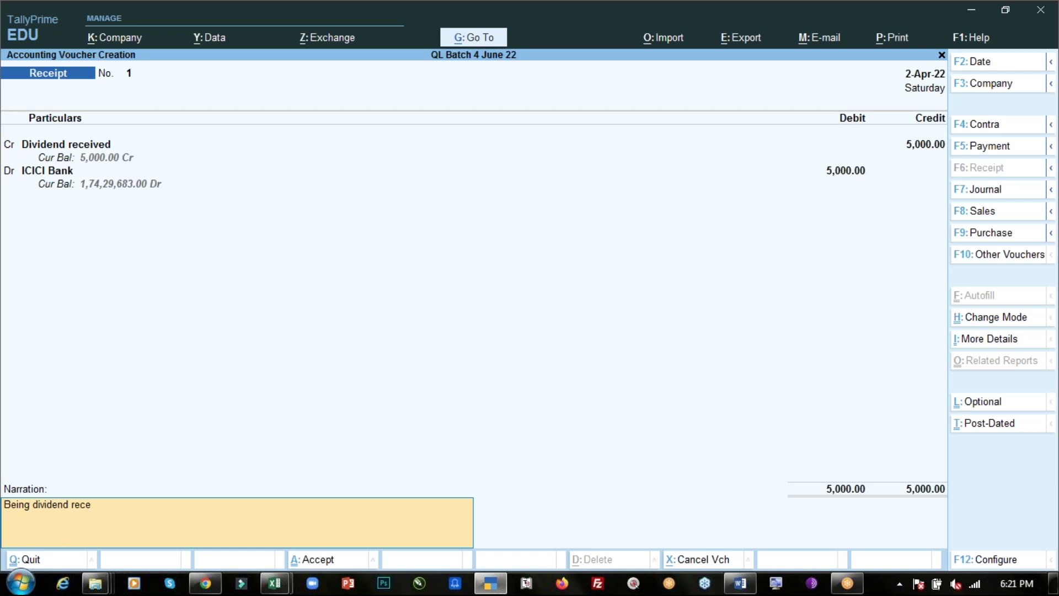
type("ived by cheque.")
key("Return")
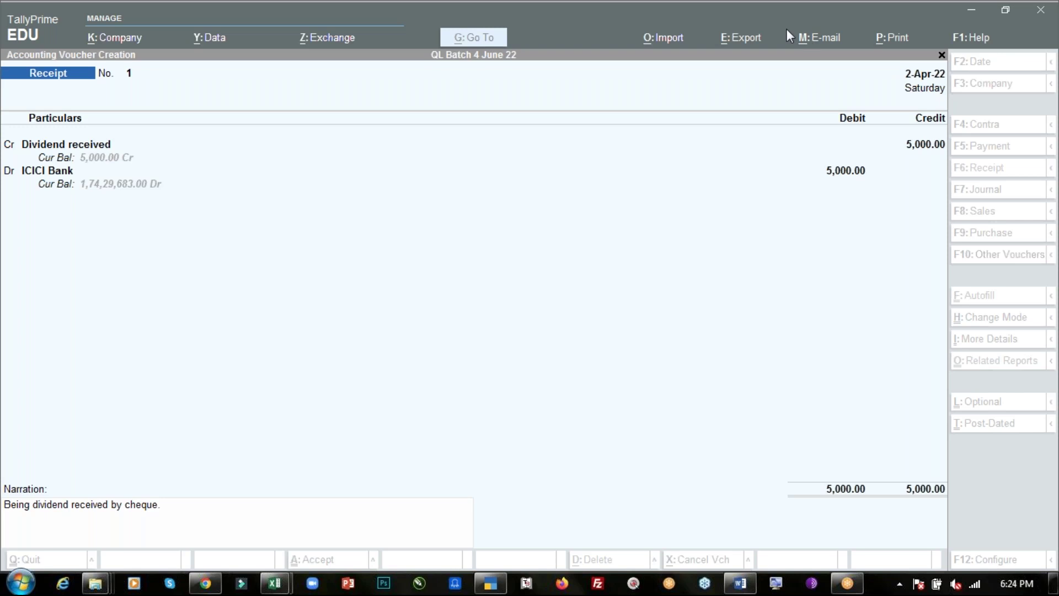
left_click(222, 10)
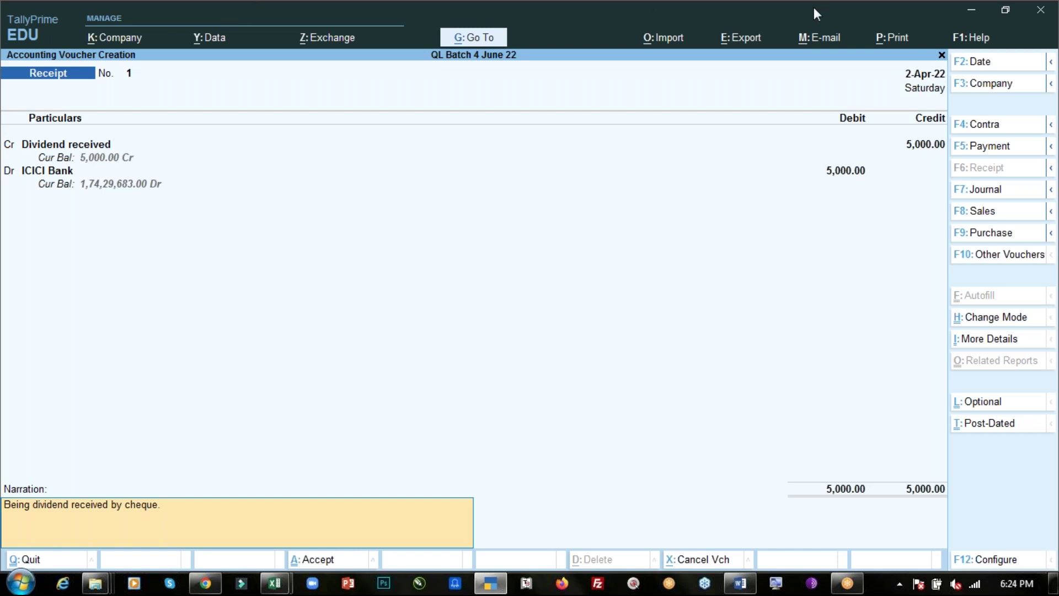
key("Return")
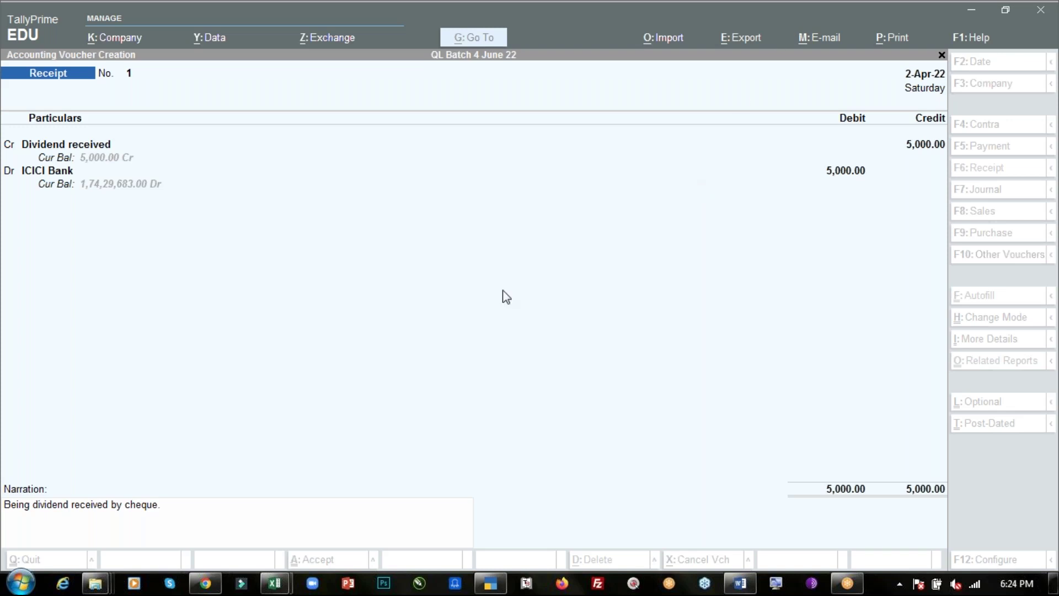
left_click(194, 539)
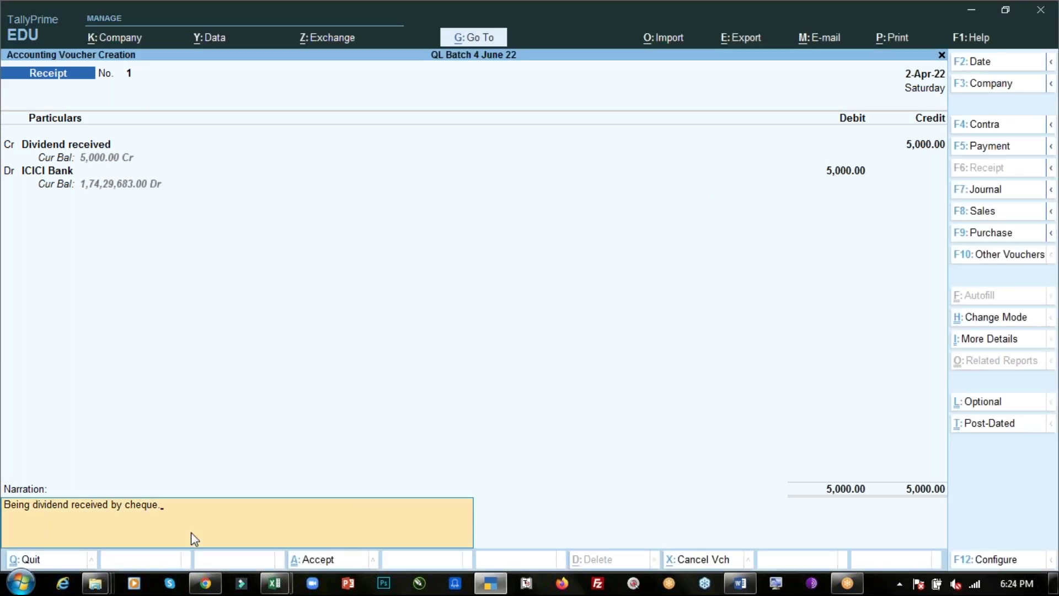
key("ctrl")
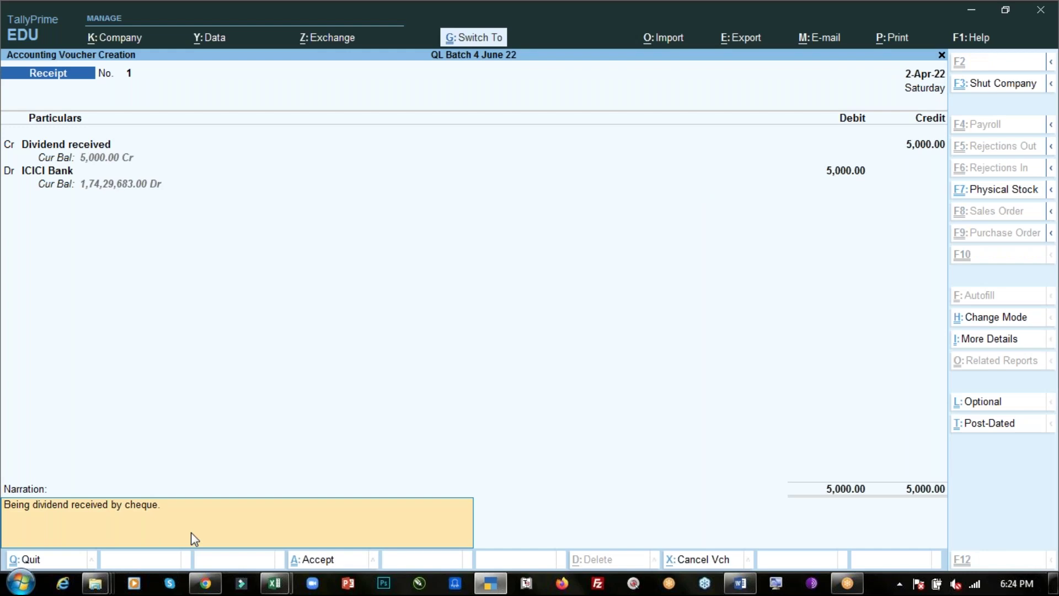
key("ctrl+a")
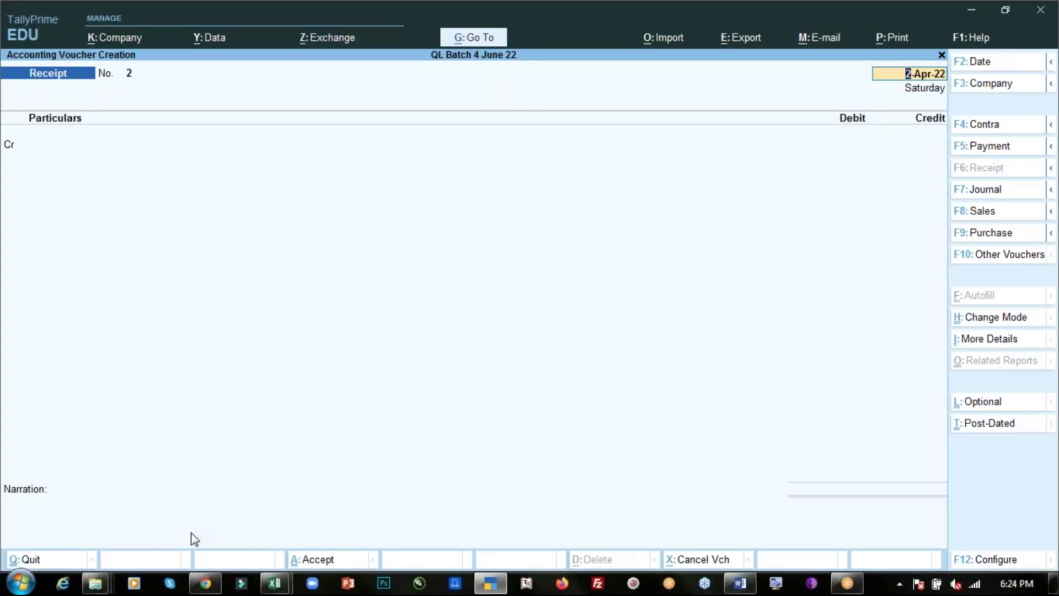
Read transaction 5 in the Day-4 PDF and date the new receipt voucher 1-May-22
key("alt+Tab")
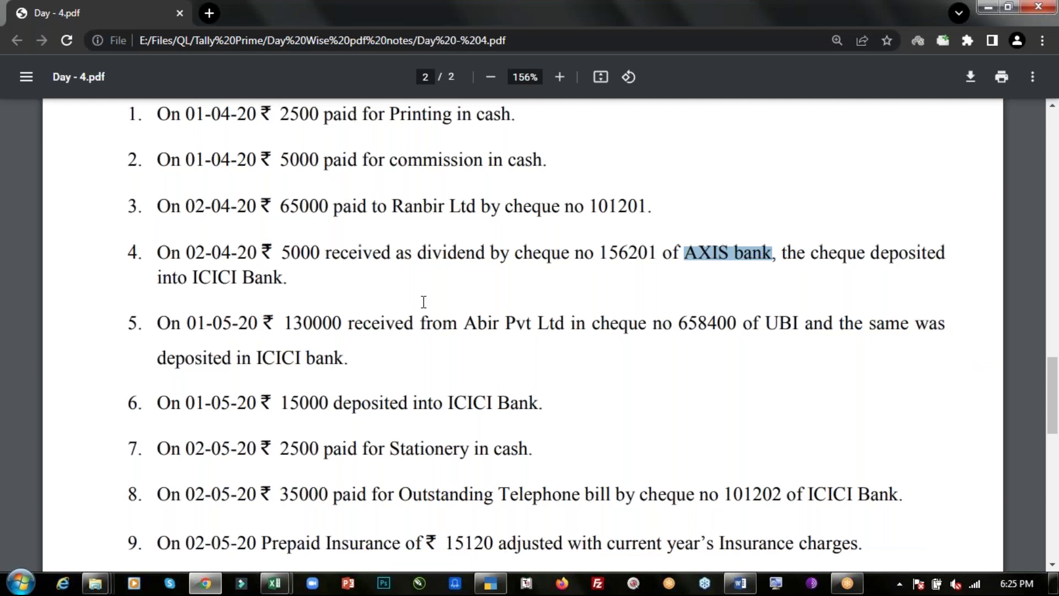
scroll(424, 302, "down", 2)
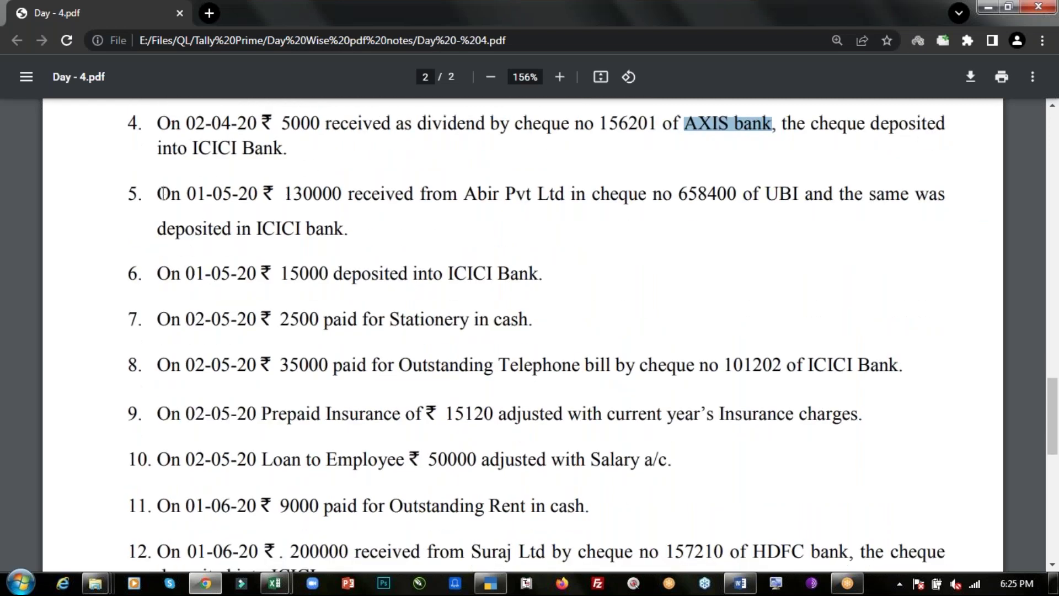
left_click_drag(158, 190, 360, 236)
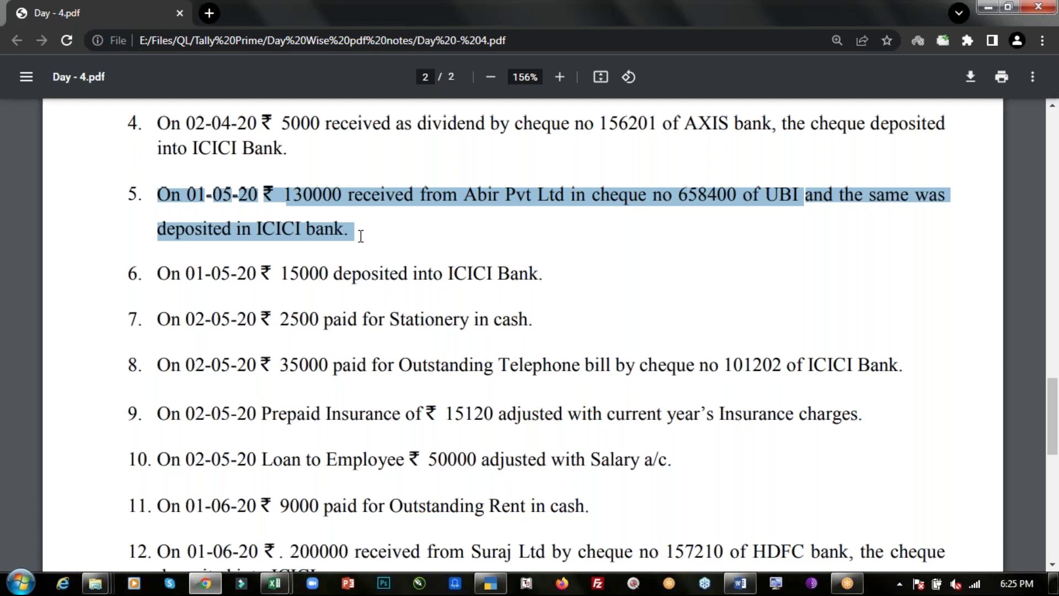
key("alt+Tab")
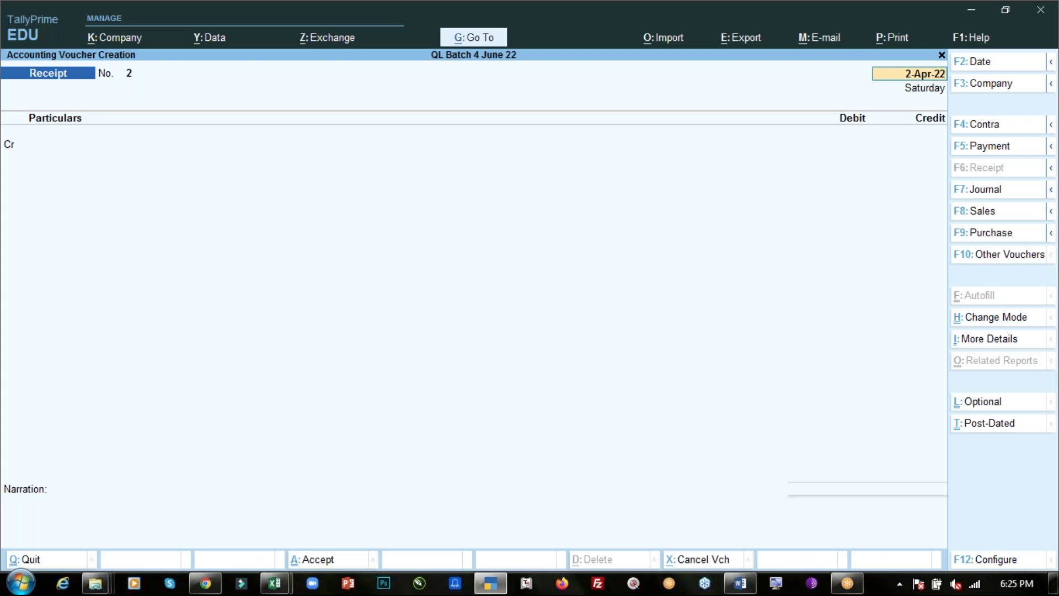
type("1.5")
key("Return")
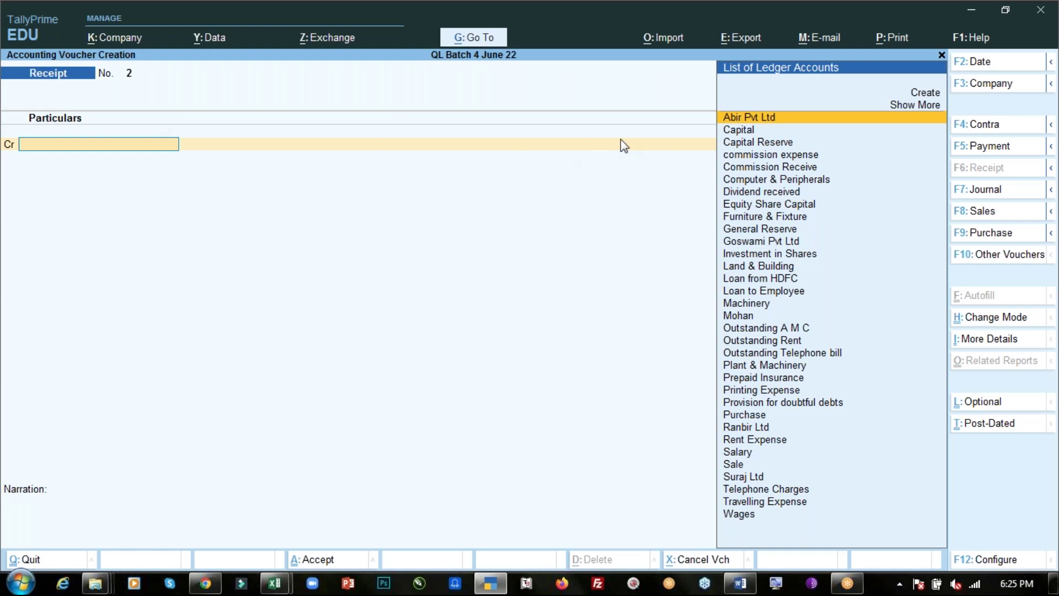
Credit Abir Pvt Ltd with 1,30,000, checking the amount of transaction 5 in the PDF
key("Return")
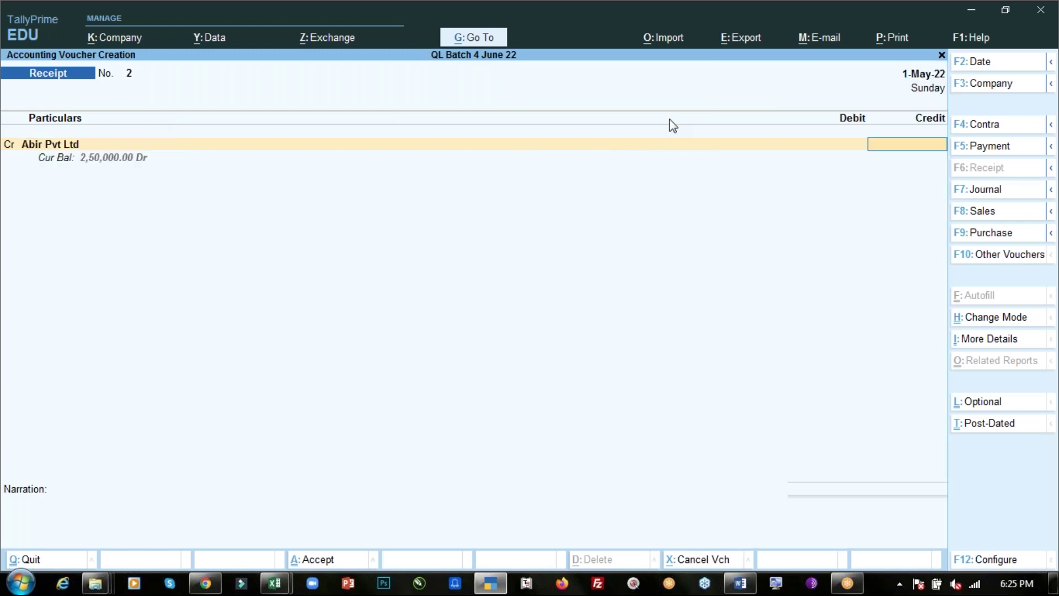
key("alt+Tab")
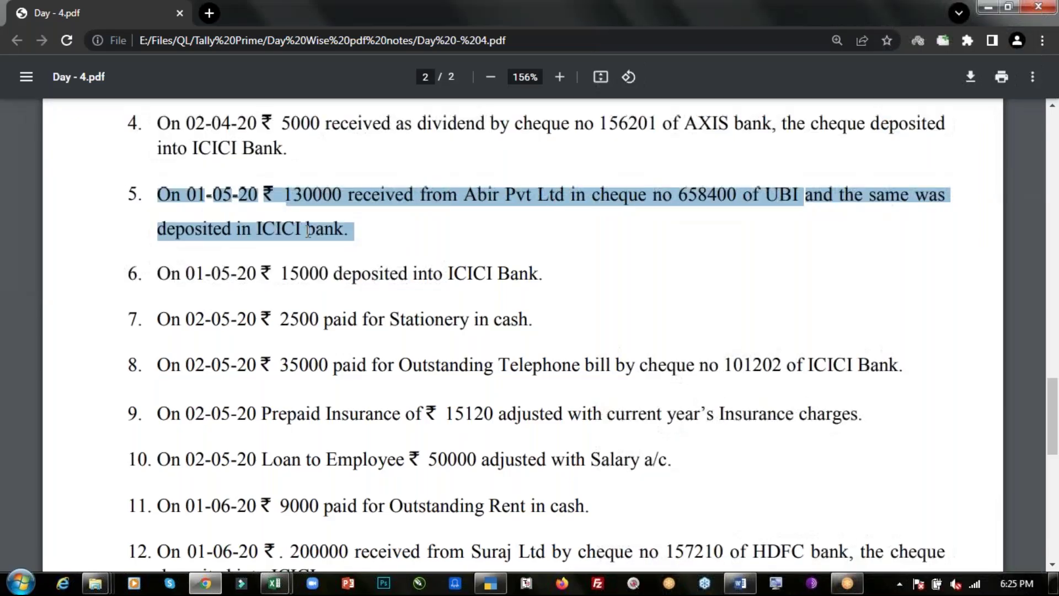
left_click(325, 196)
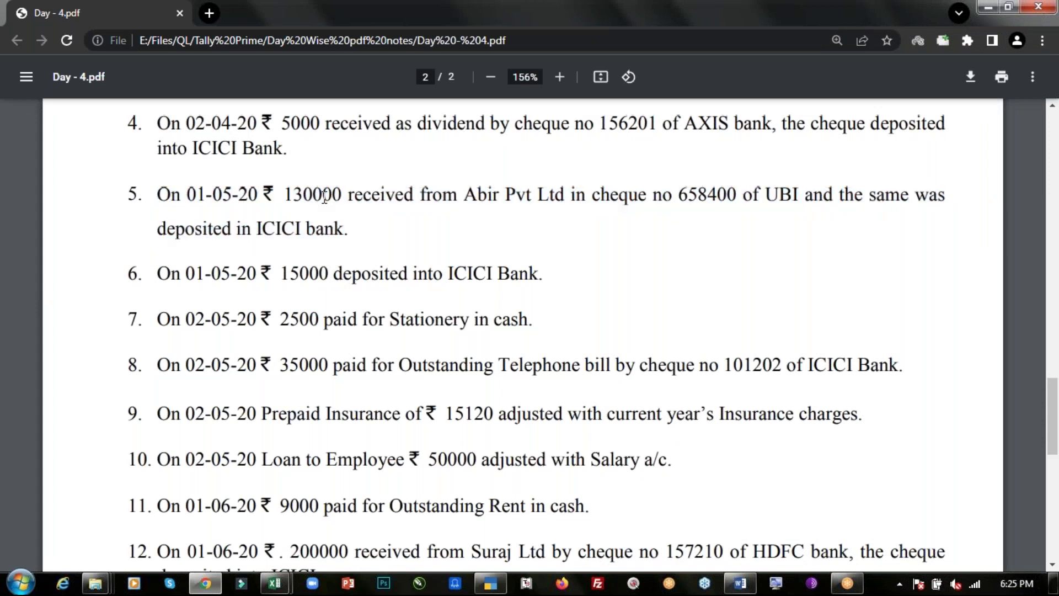
key("alt+Tab")
type("1,30,000")
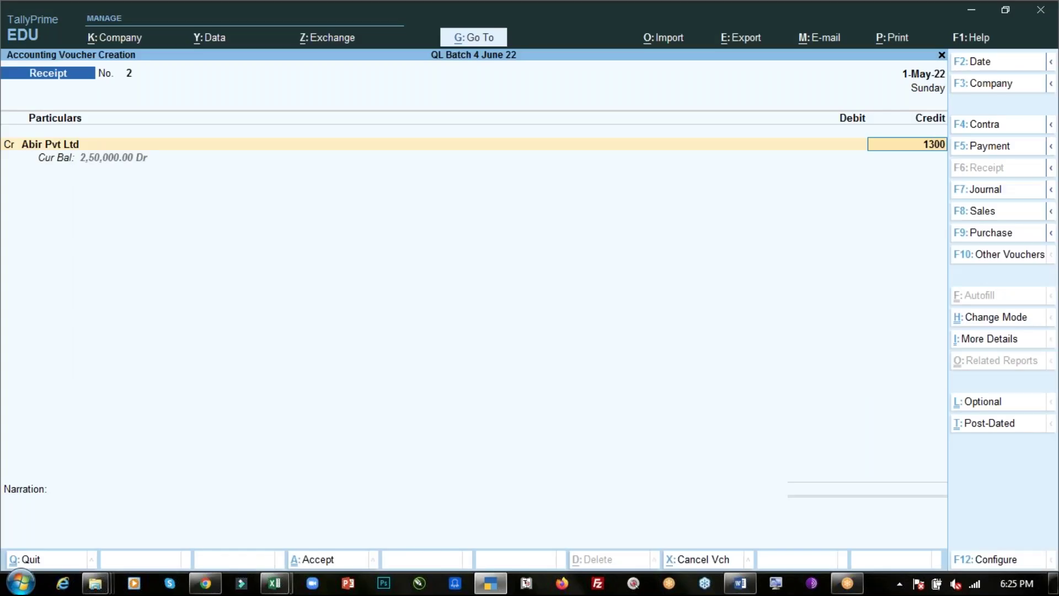
key("Return")
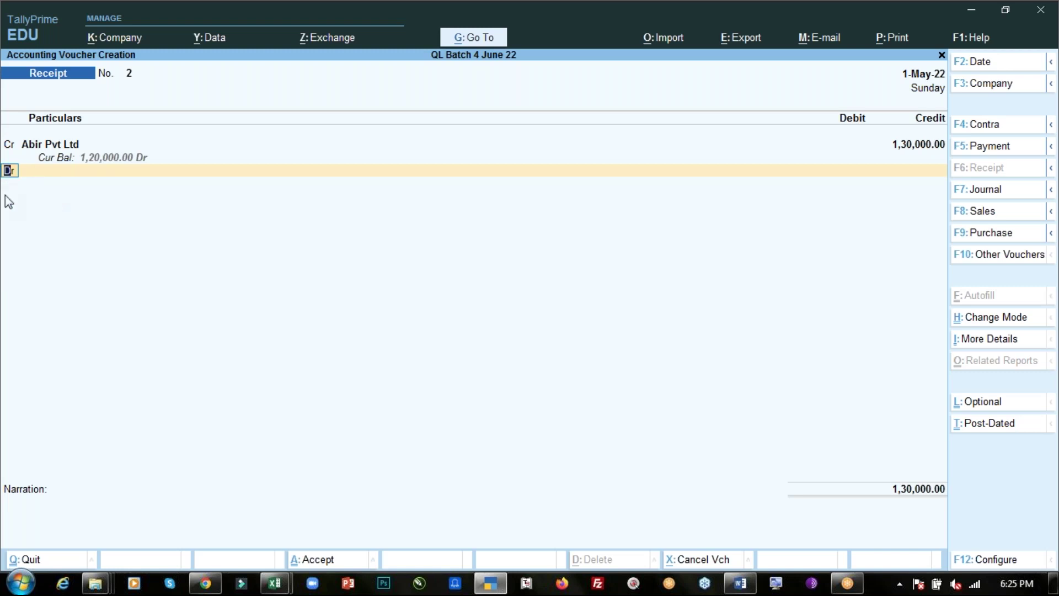
Debit ICICI Bank with the full 1,30,000 and open its bank allocation
key("Return")
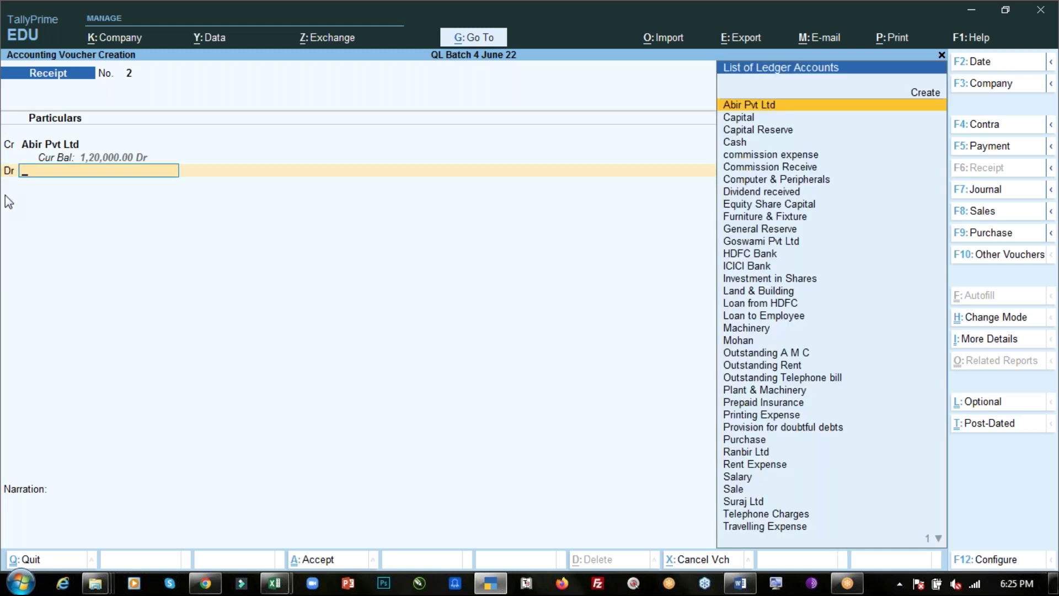
type("ici")
key("Return")
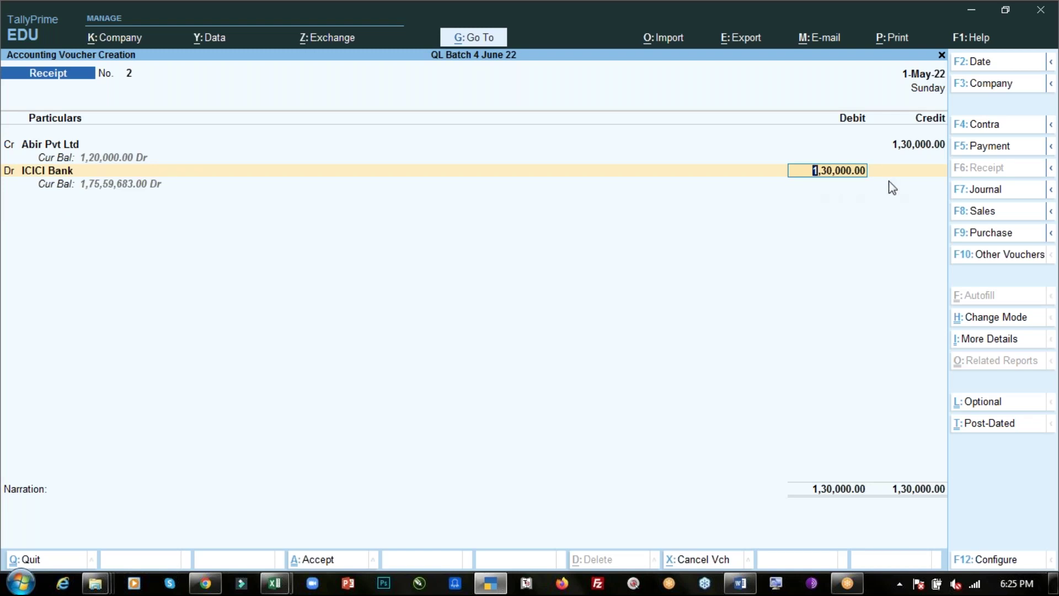
key("Return")
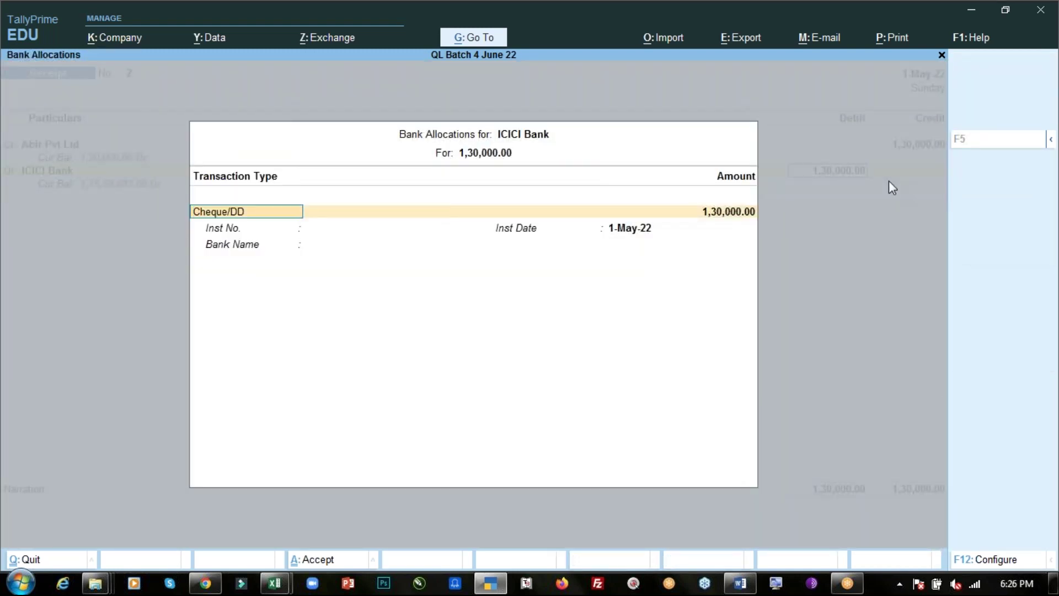
Set the Abir Pvt Ltd cheque's instrument number to 658400, copied from transaction 5 in the PDF, keeping the instrument date
key("Return")
key("Return")
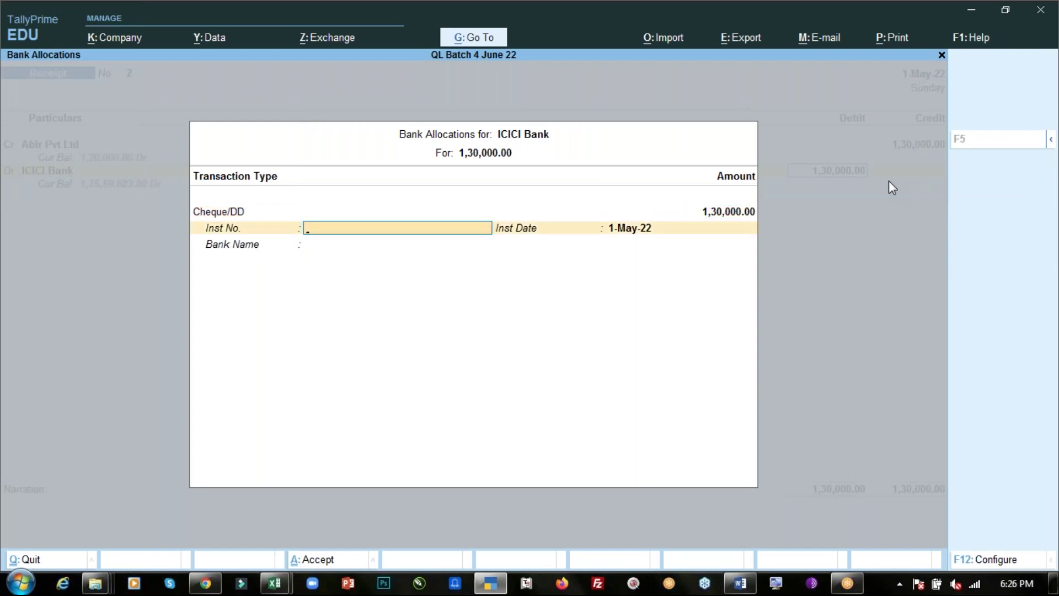
key("alt+Tab")
double_click(699, 192)
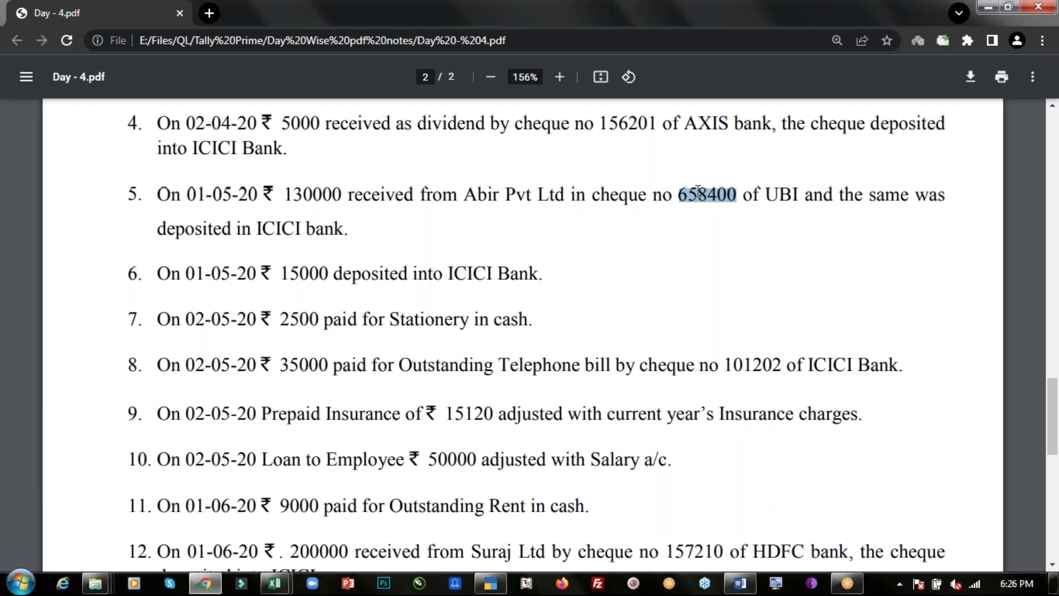
key("alt+Tab")
key("ctrl+alt+v")
key("Return")
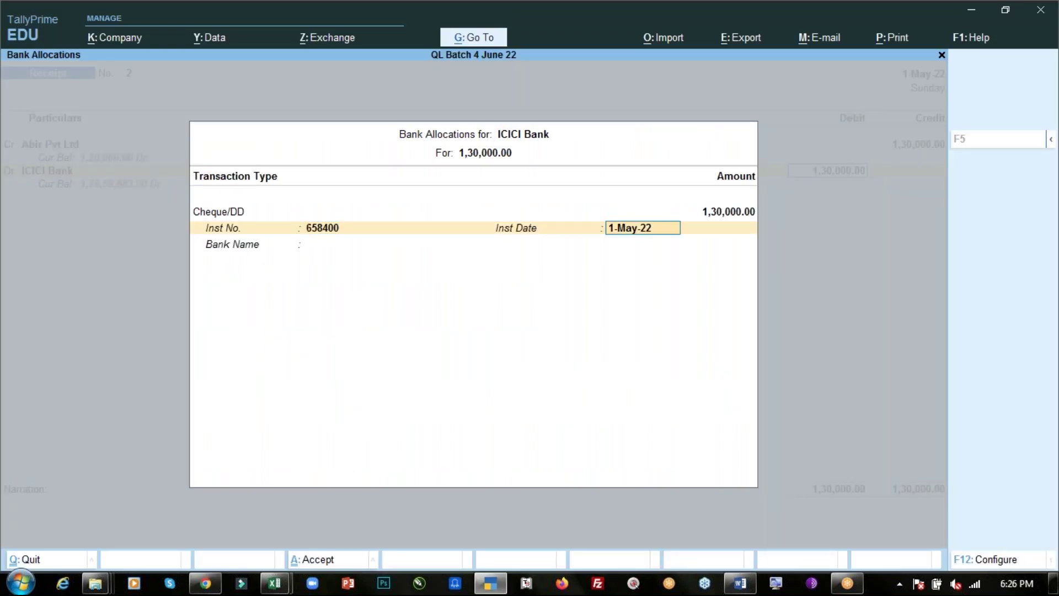
key("Return")
Specify UBI as the cheque's issuing bank, checking transaction 5 in the PDF, and accept the bank allocation
key("alt+Tab")
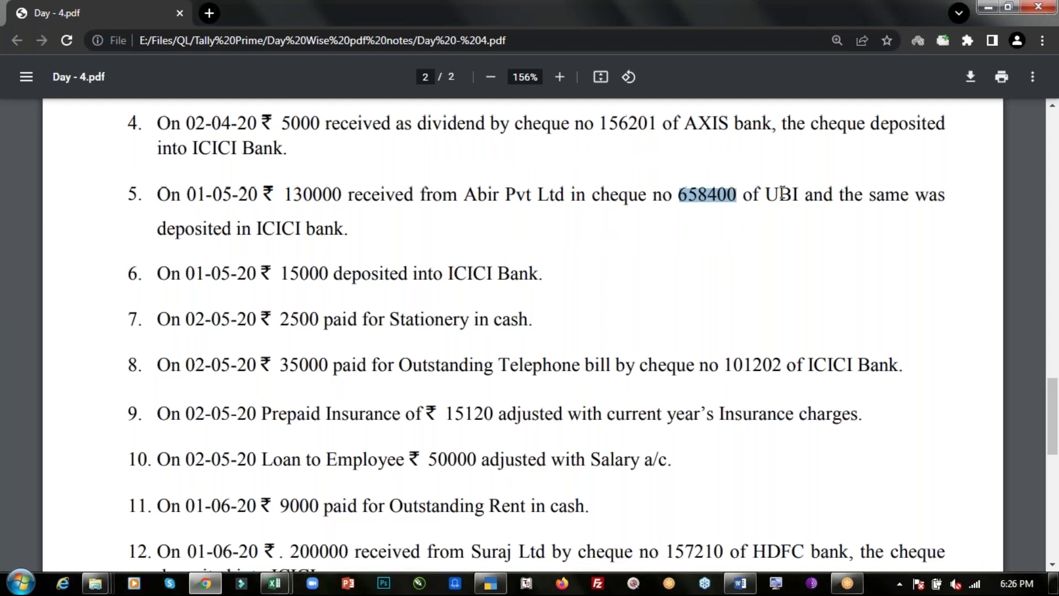
key("alt+Tab")
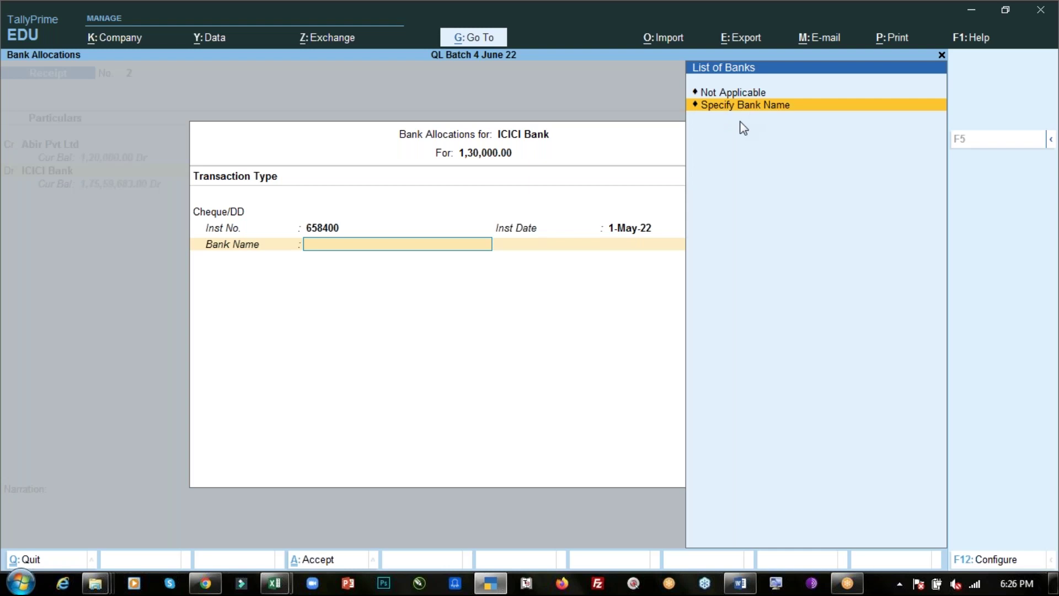
key("Return")
type("UBI")
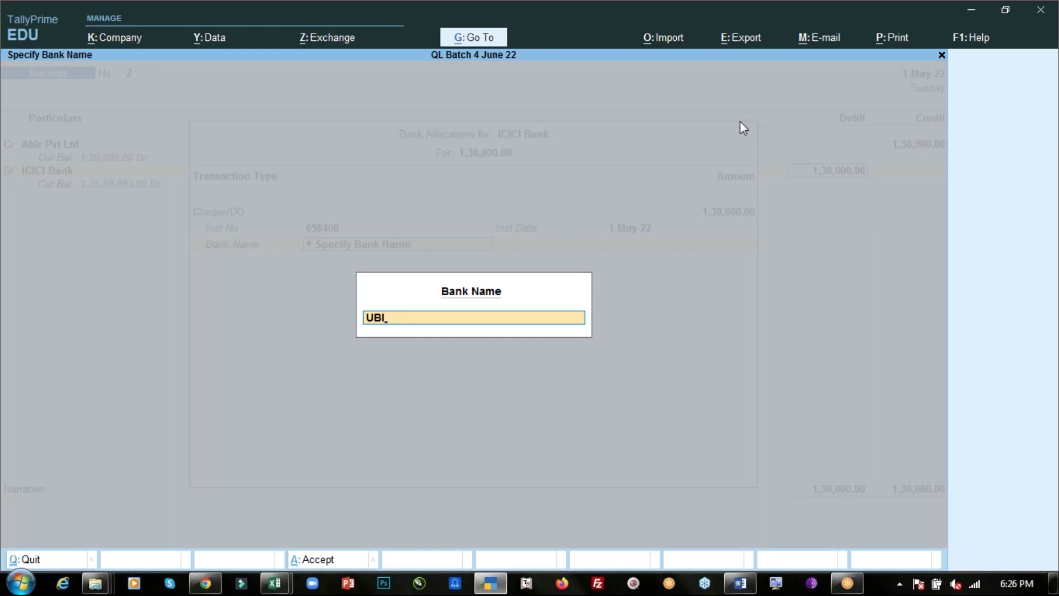
key("Return")
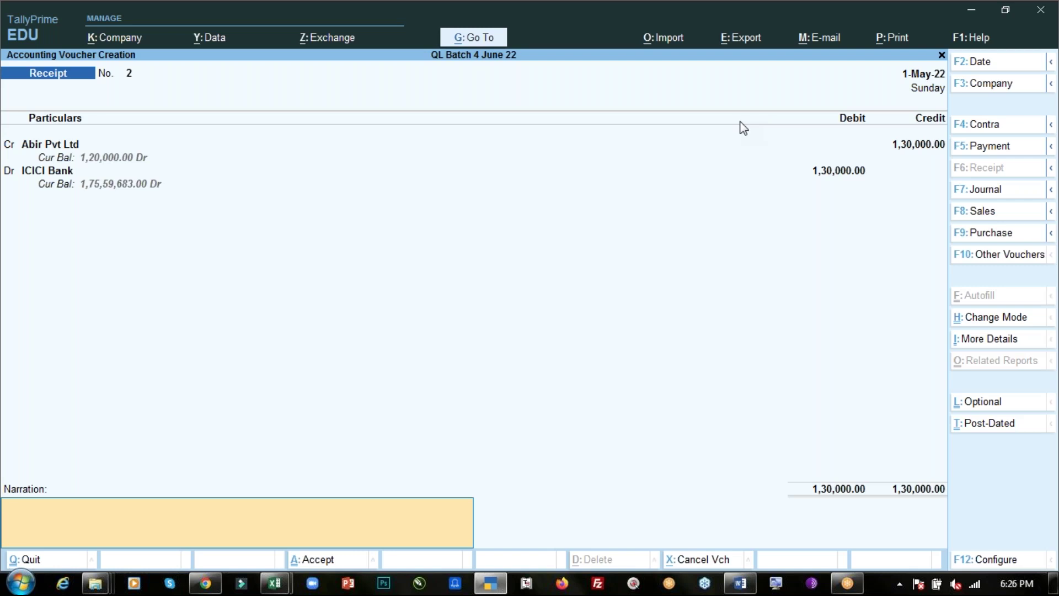
left_click(772, 30)
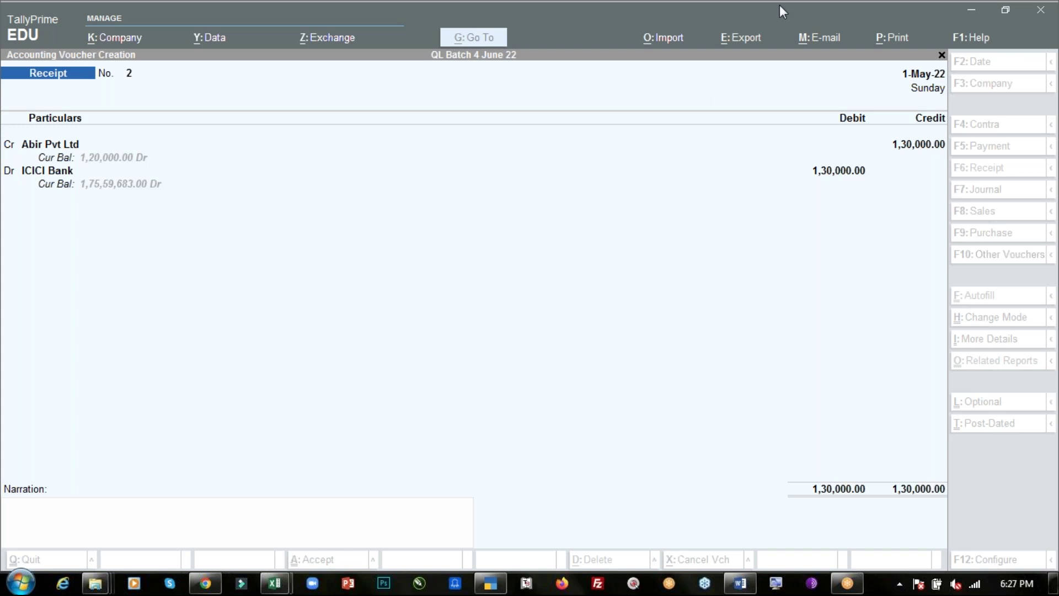
Review the Use default Bank Allocations option in the receipt voucher's configuration, keeping it at No
left_click(455, 358)
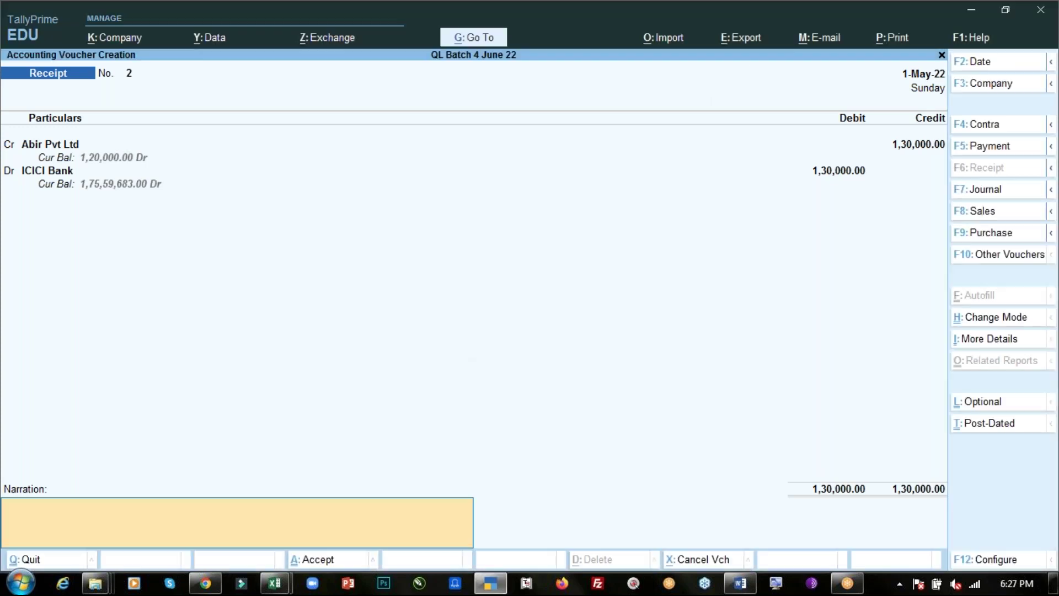
left_click(819, 173)
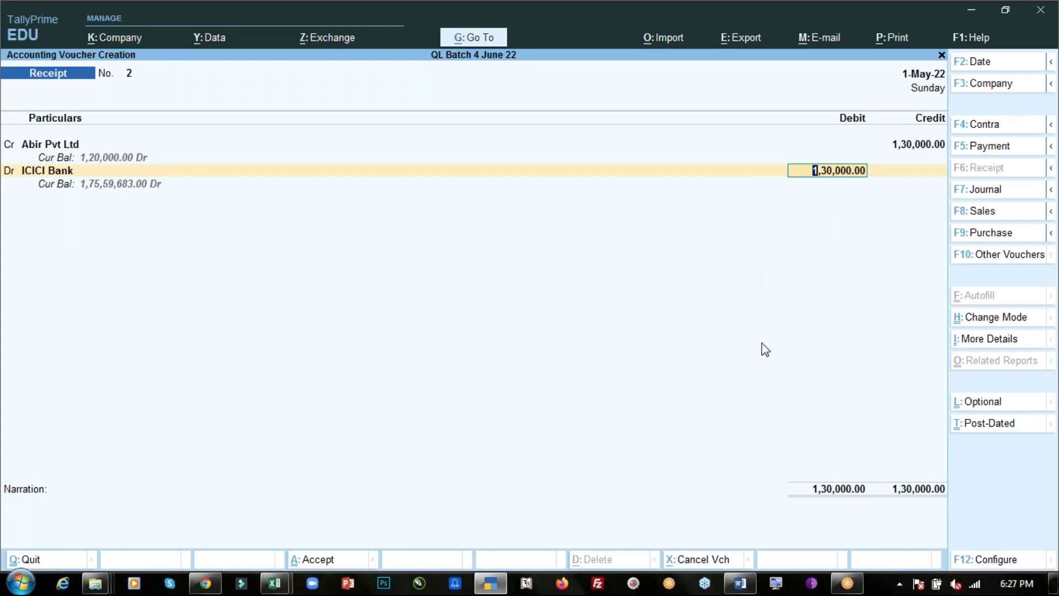
key("F12")
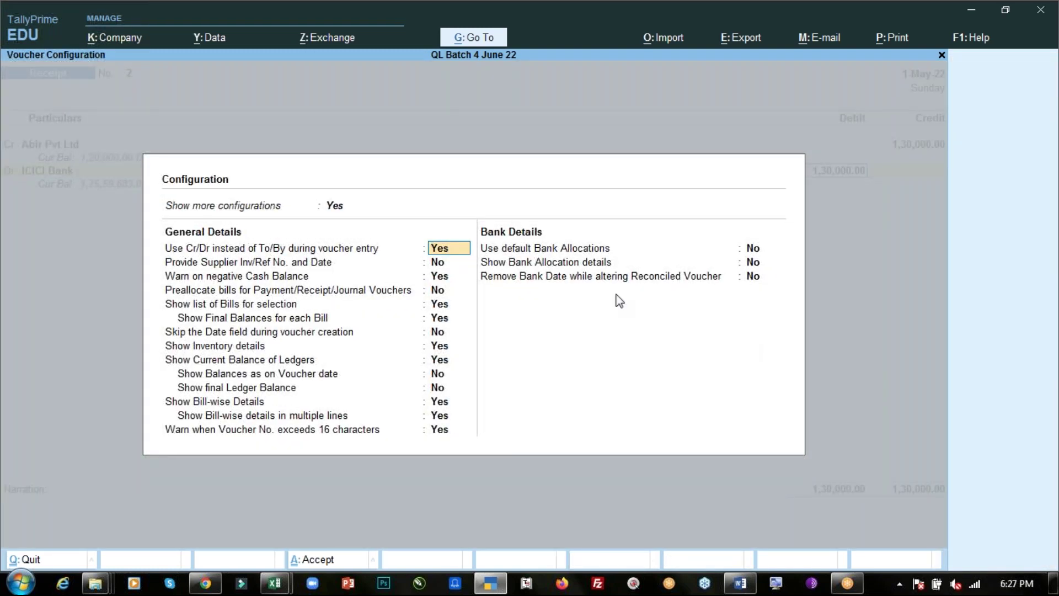
left_click(756, 250)
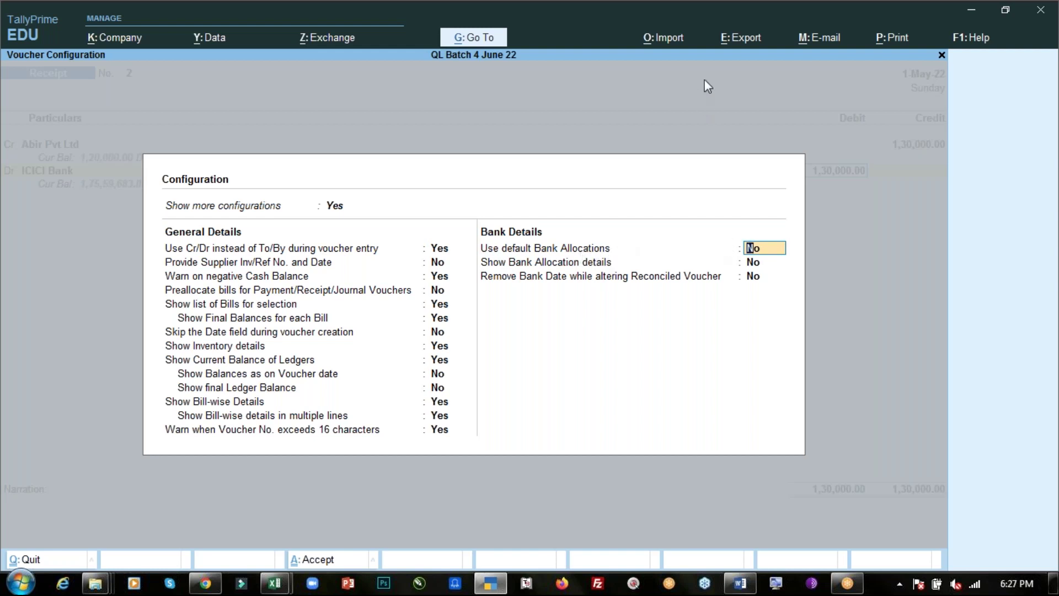
left_click(678, 2)
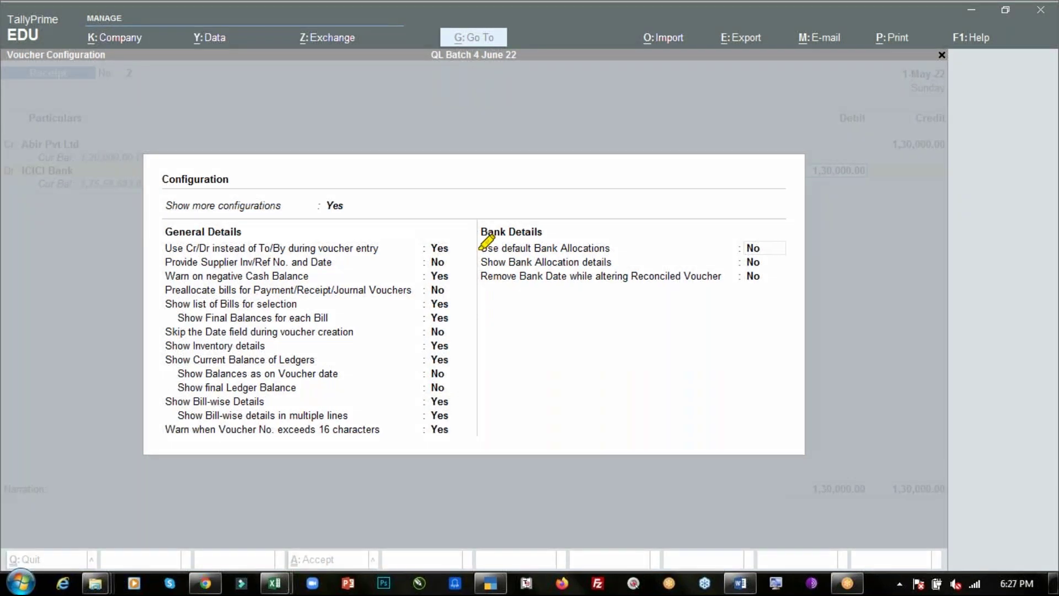
left_click_drag(476, 248, 617, 248)
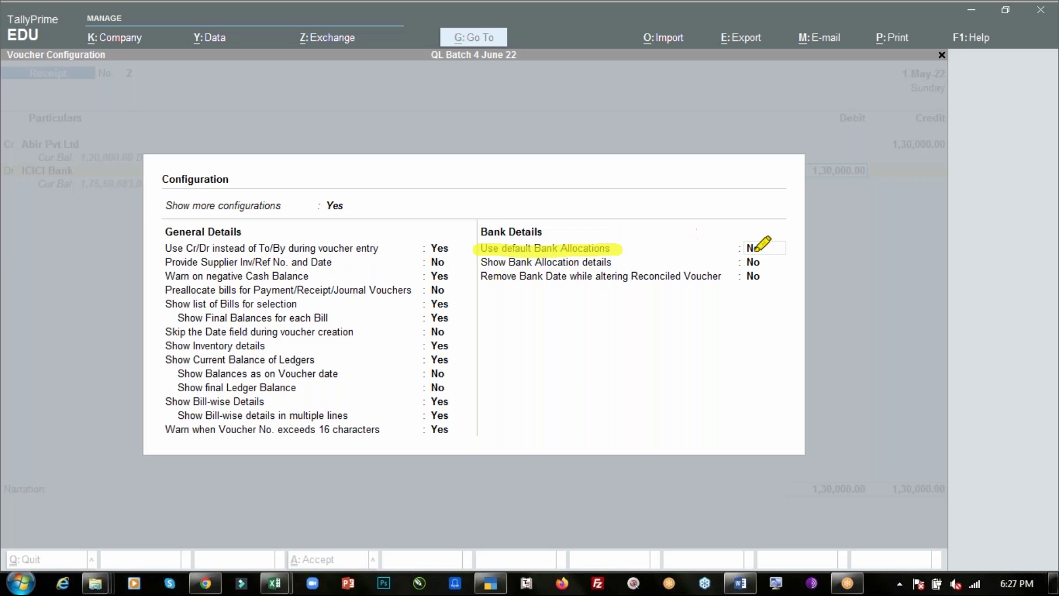
left_click_drag(771, 248, 730, 249)
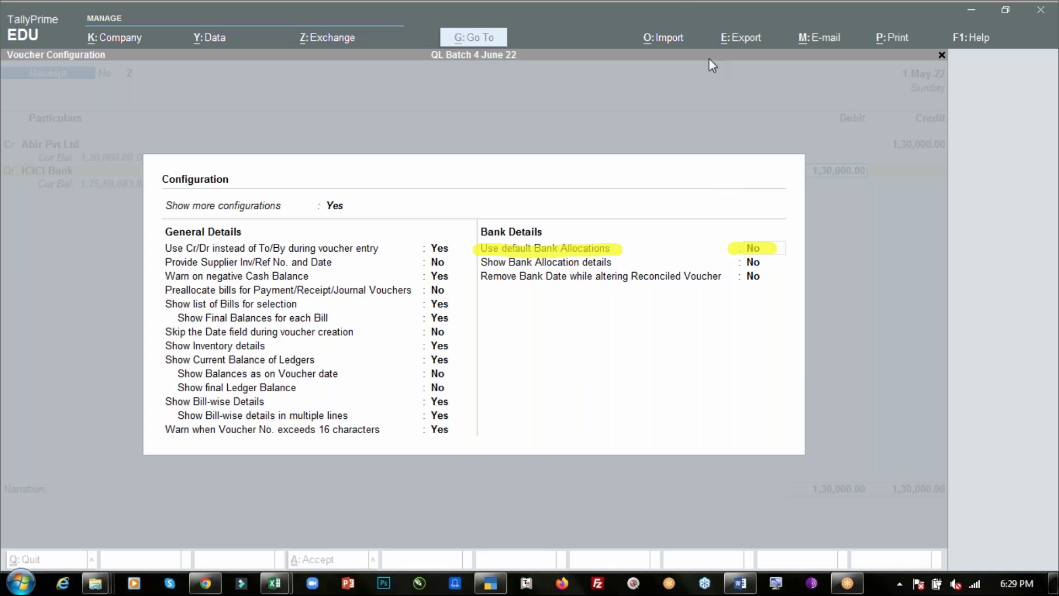
left_click(661, 112)
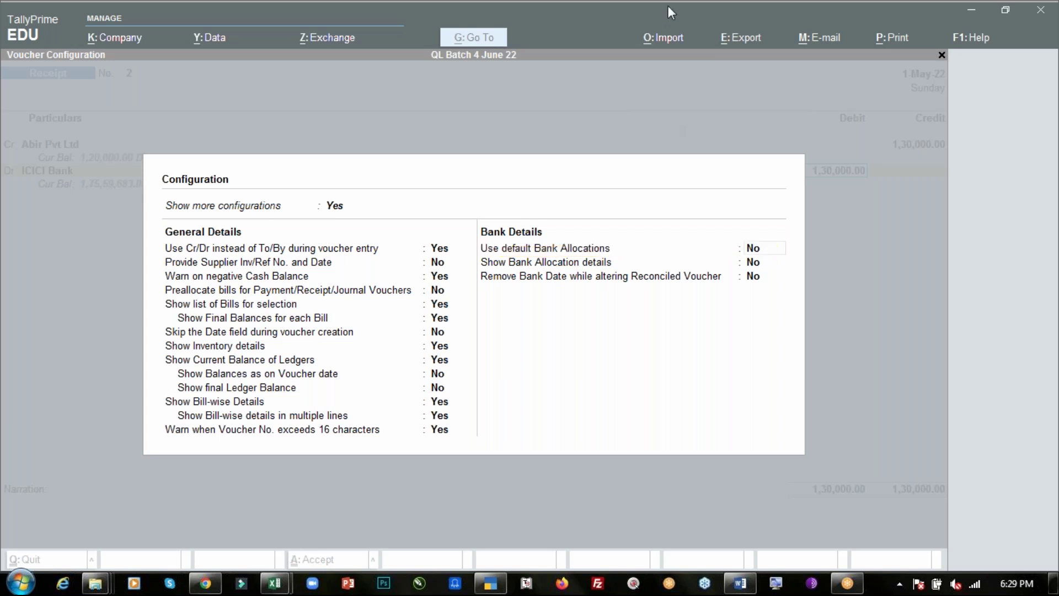
left_click(644, 307)
key("ctrl+a")
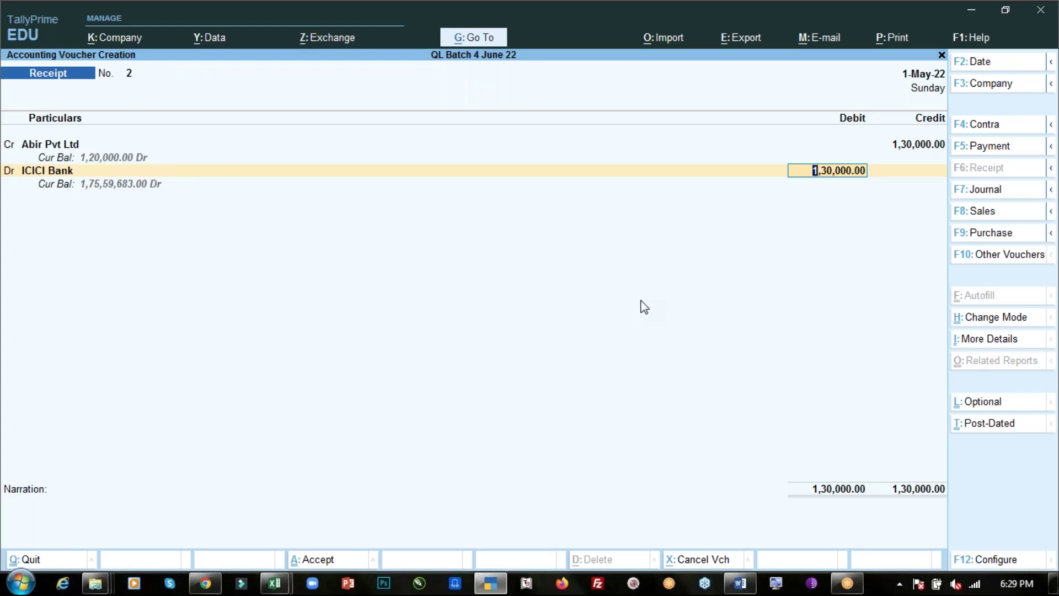
Save the Abir Pvt Ltd receipt voucher with an empty narration
key("ctrl")
key("ctrl+a")
key("ctrl+a")
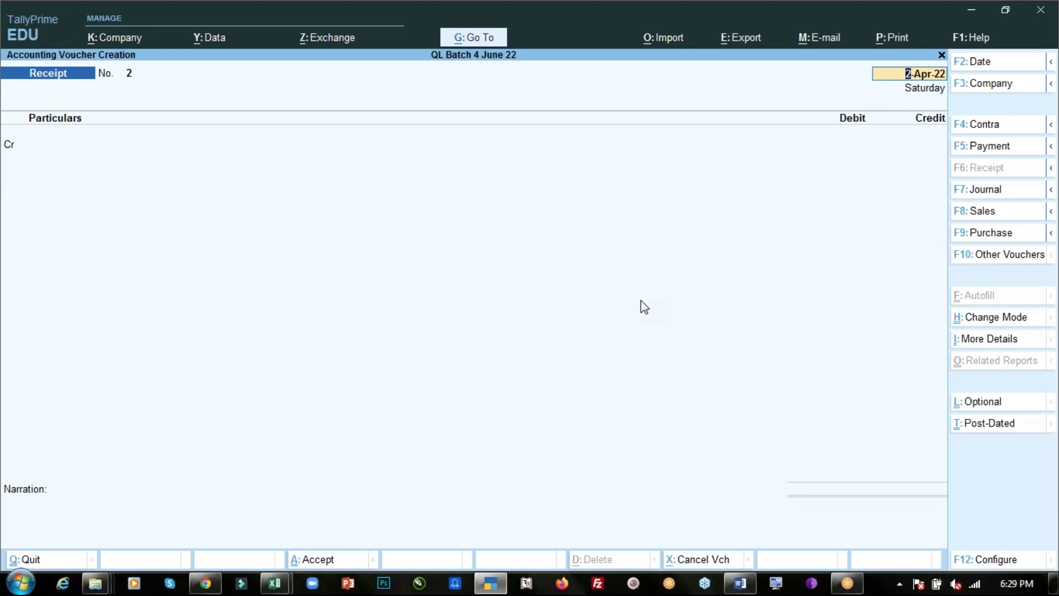
Leave voucher creation and open the Day Book
key("BackSpace")
key("Escape")
key("Down")
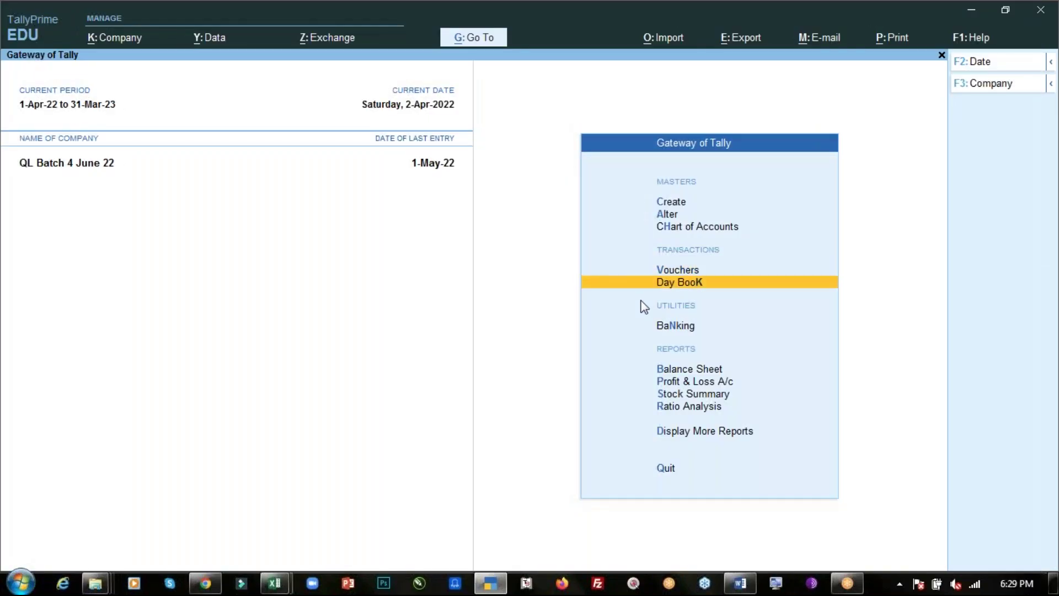
key("Return")
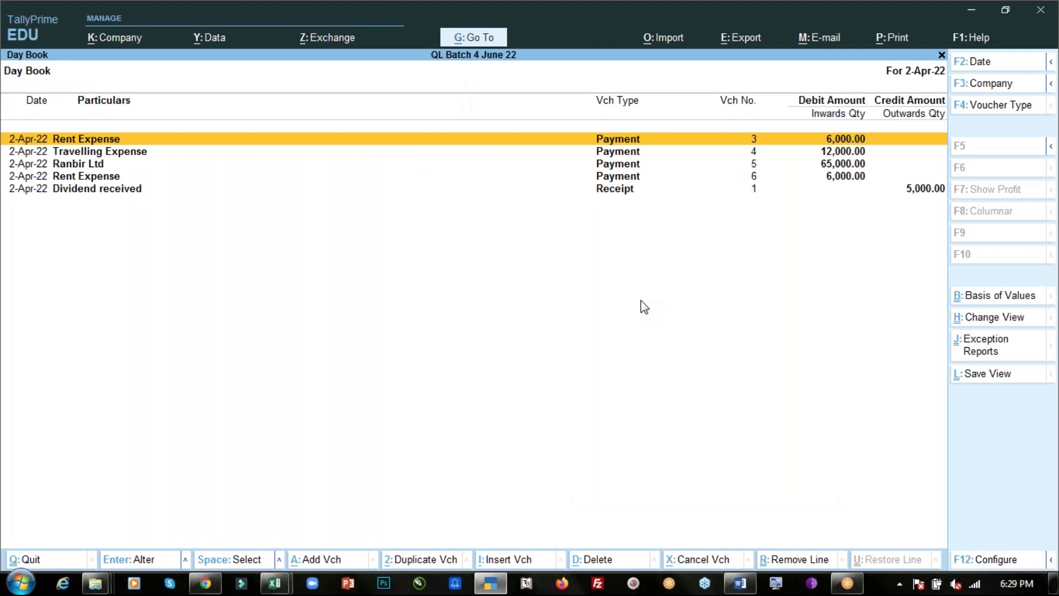
Open the Dividend received receipt from the Day Book, call up its deletion, decline it and quit the voucher
key("Down")
key("Down")
key("Down")
key("Down")
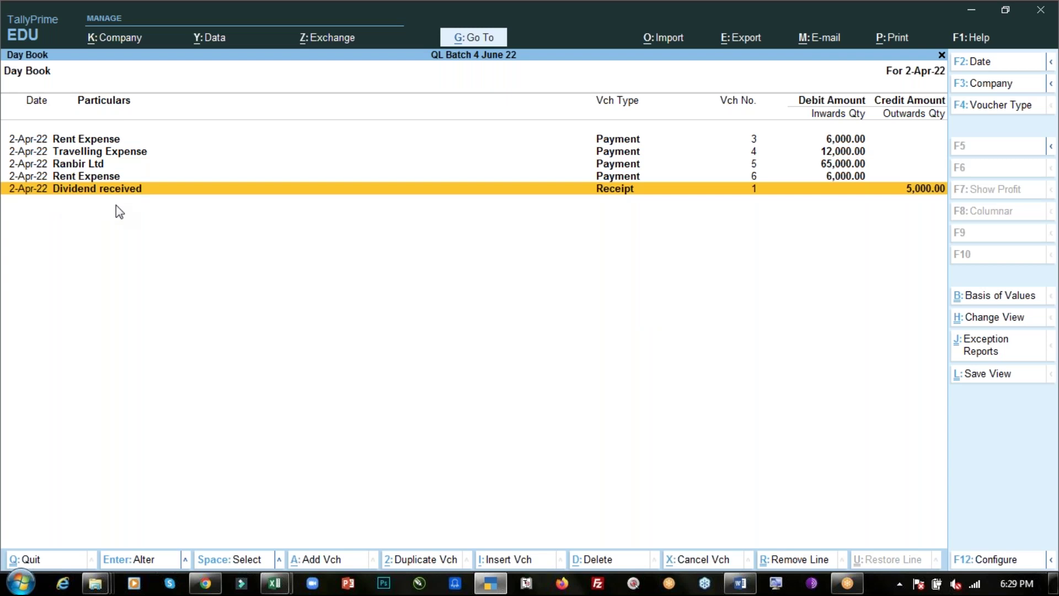
key("Return")
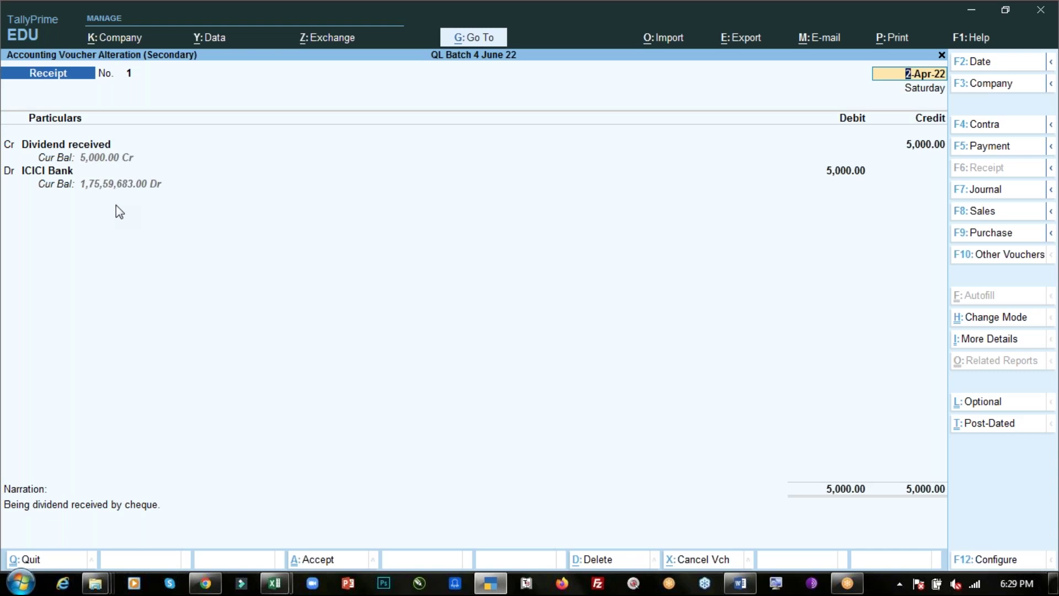
key("alt")
key("alt+d")
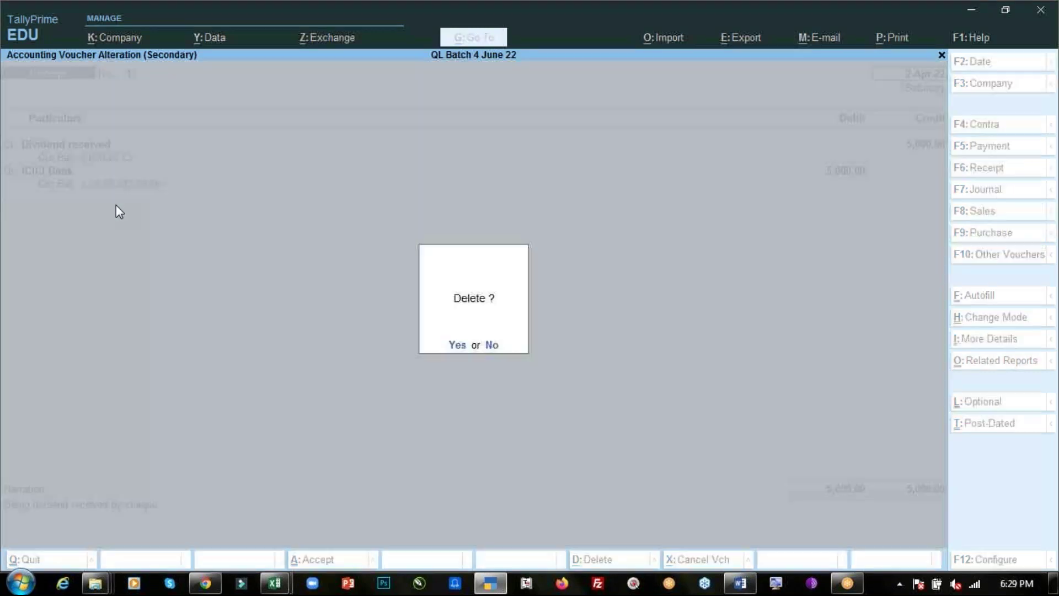
key("n")
key("Escape")
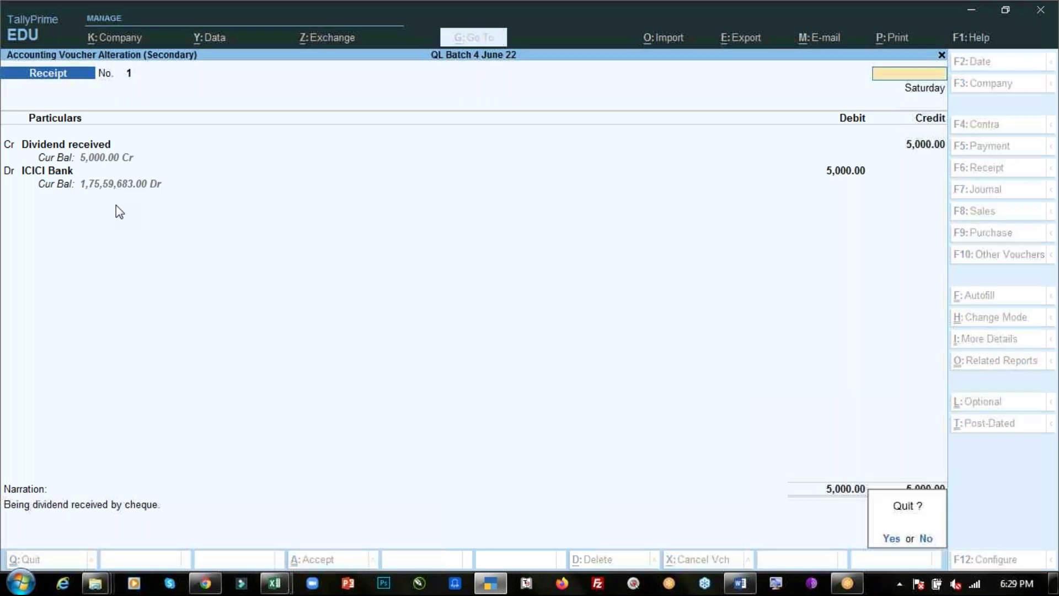
key("y")
Set the Day Book date to 1-May-22, check the Abir Pvt Ltd receipt there and close the Day Book
left_click(987, 62)
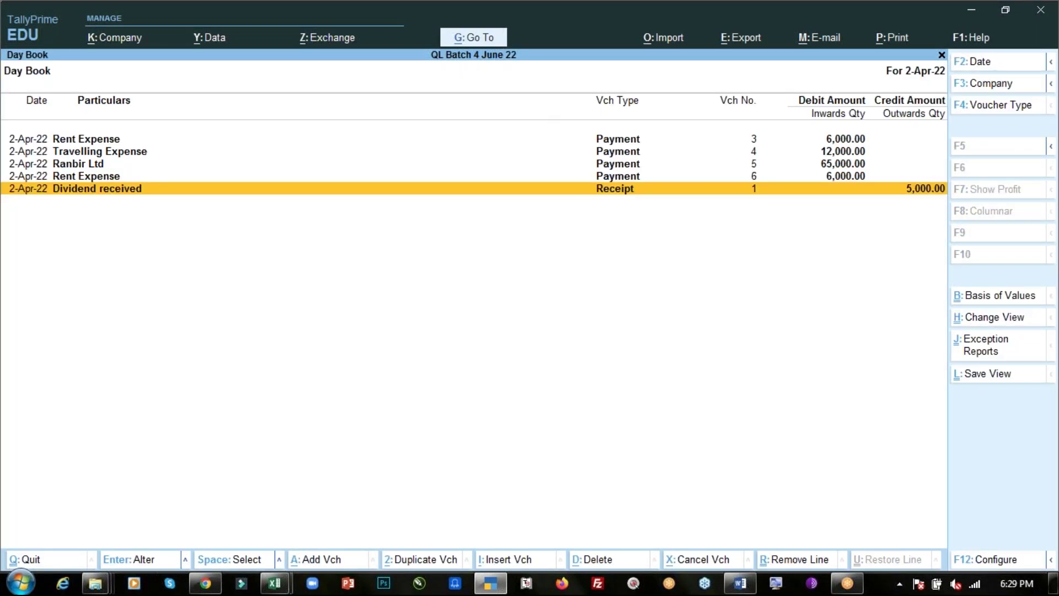
type("1.5")
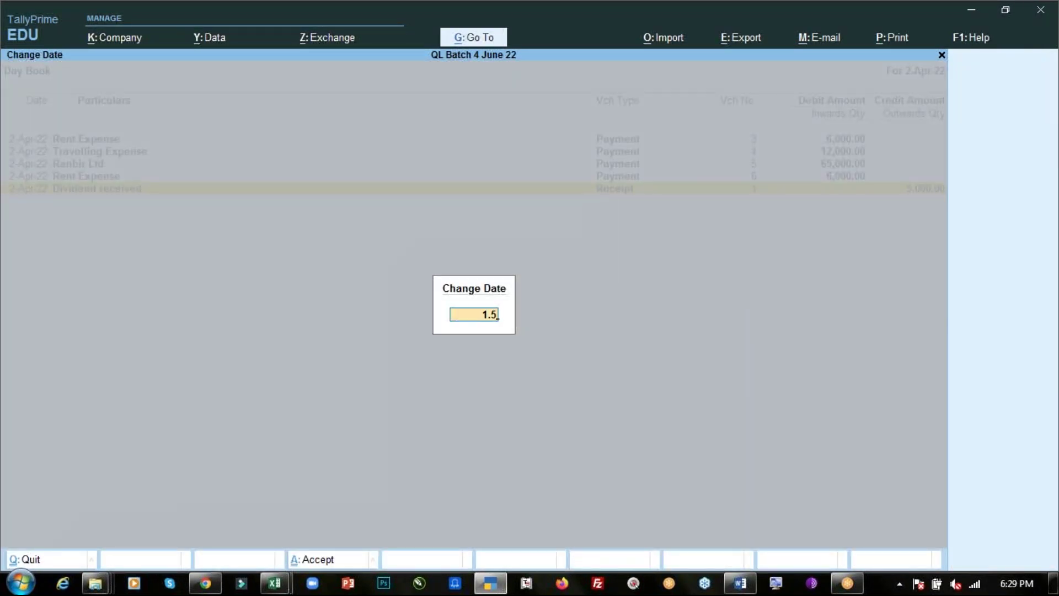
key("Return")
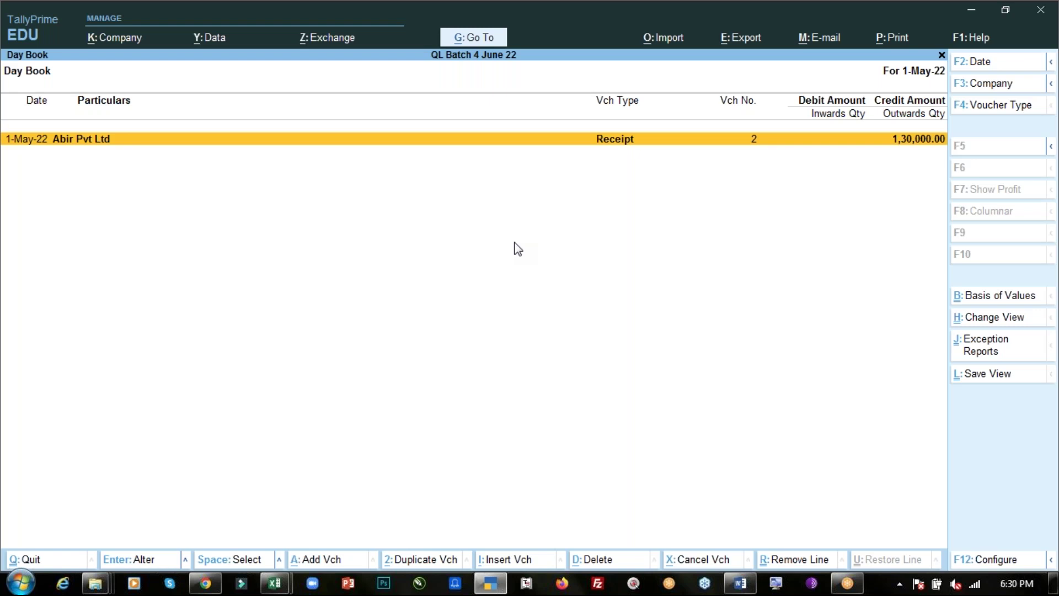
key("Escape")
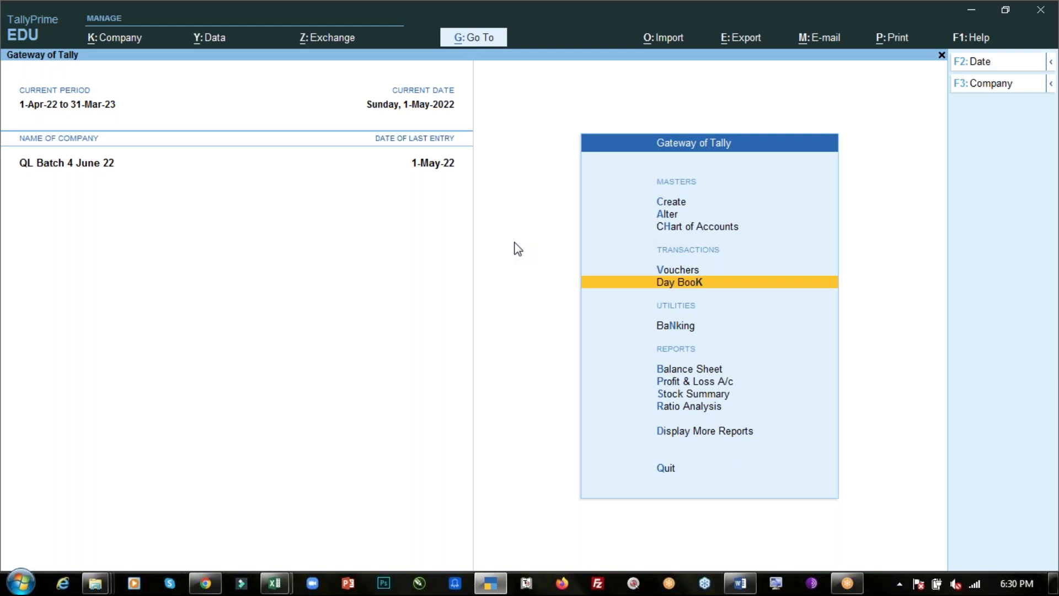
Look at the transactions following number 5 in the Day-4 PDF and return to TallyPrime
key("alt+F2")
key("alt+Tab")
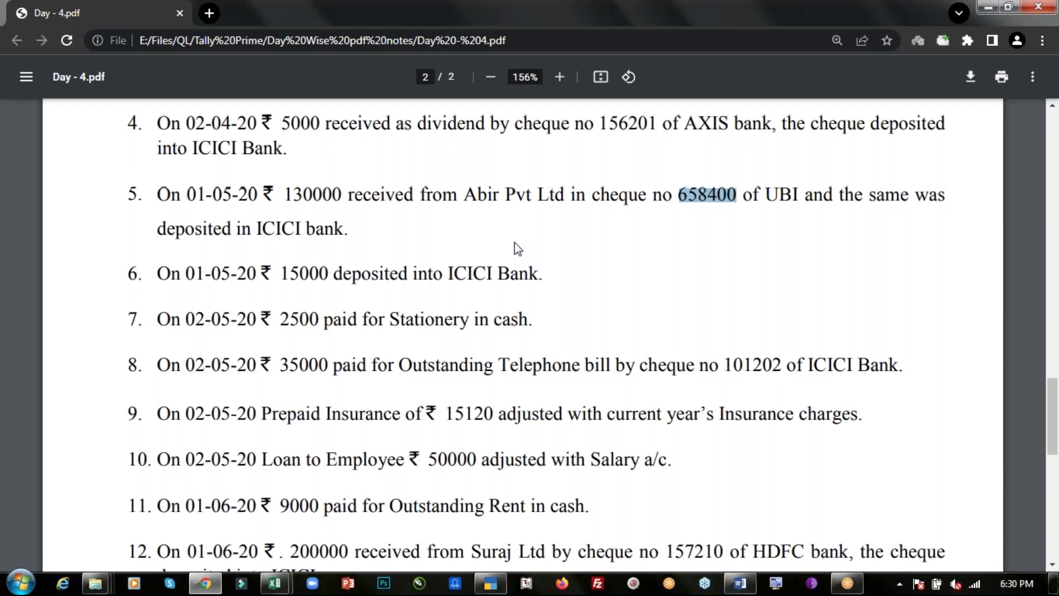
key("alt+Tab")
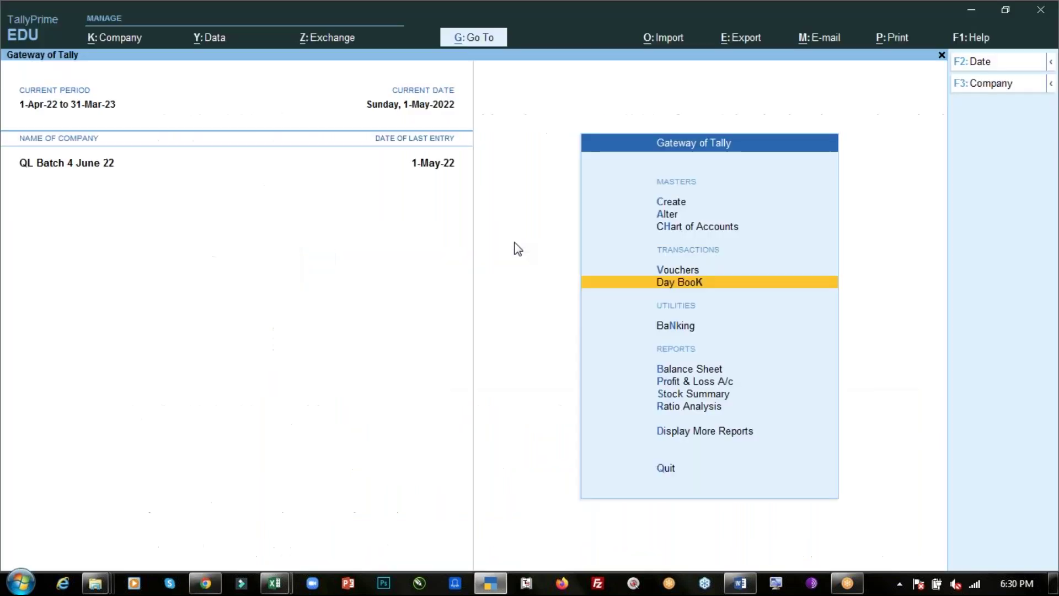
Open Notepad and write the extra transaction "> On 01.05 company received interest of rs. 15,000 in cash."
key("super+r")
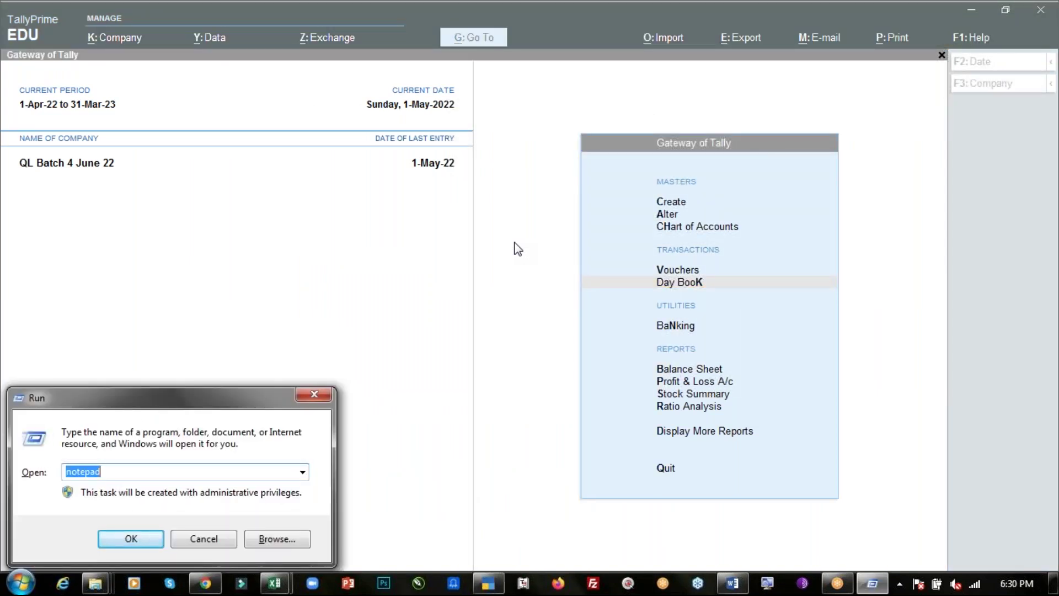
key("Return")
type("> On ")
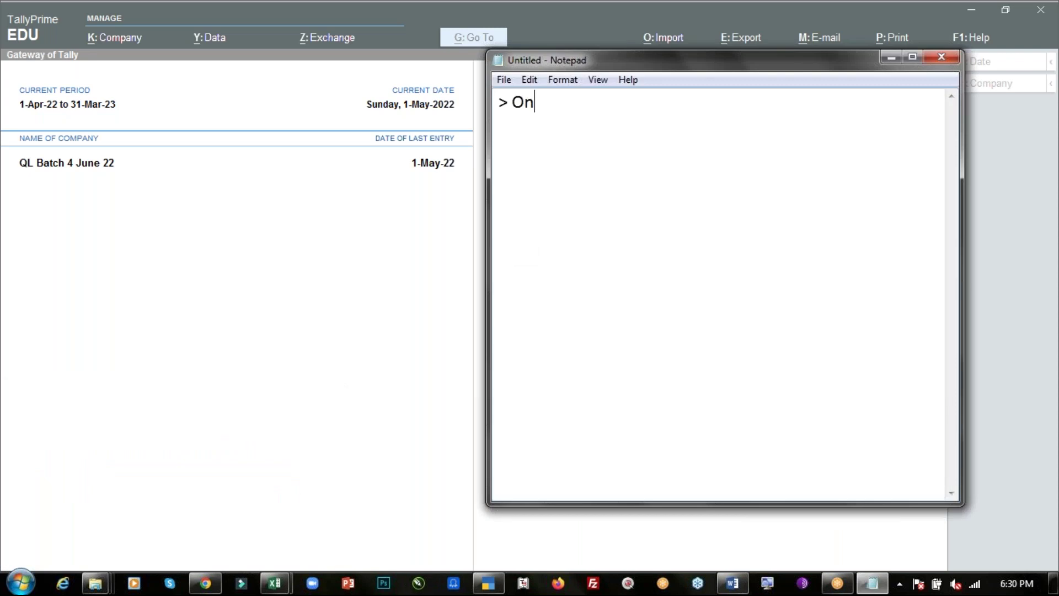
type("01.05 co")
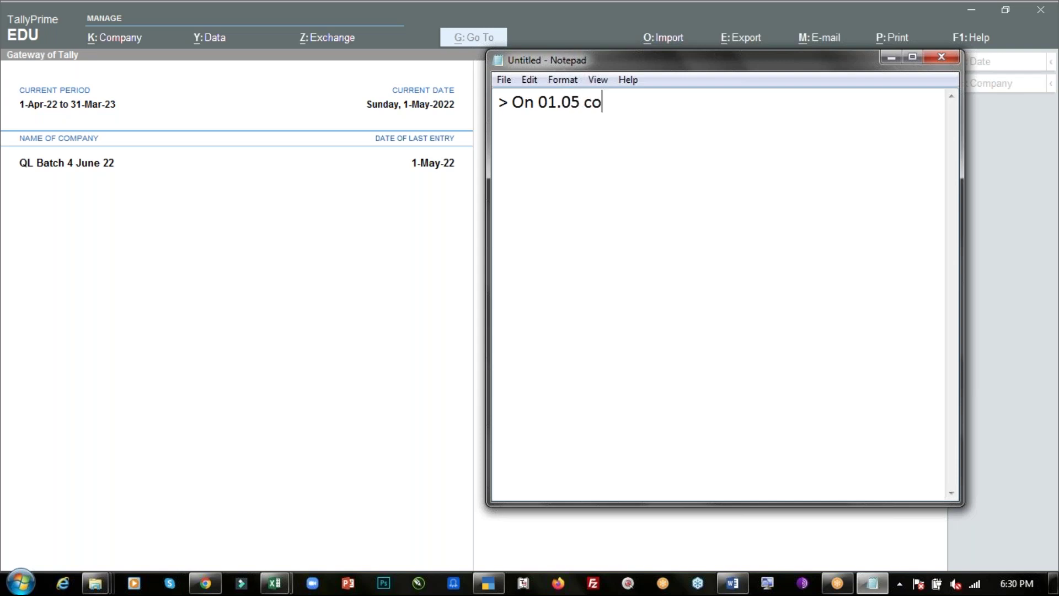
type("mpany received")
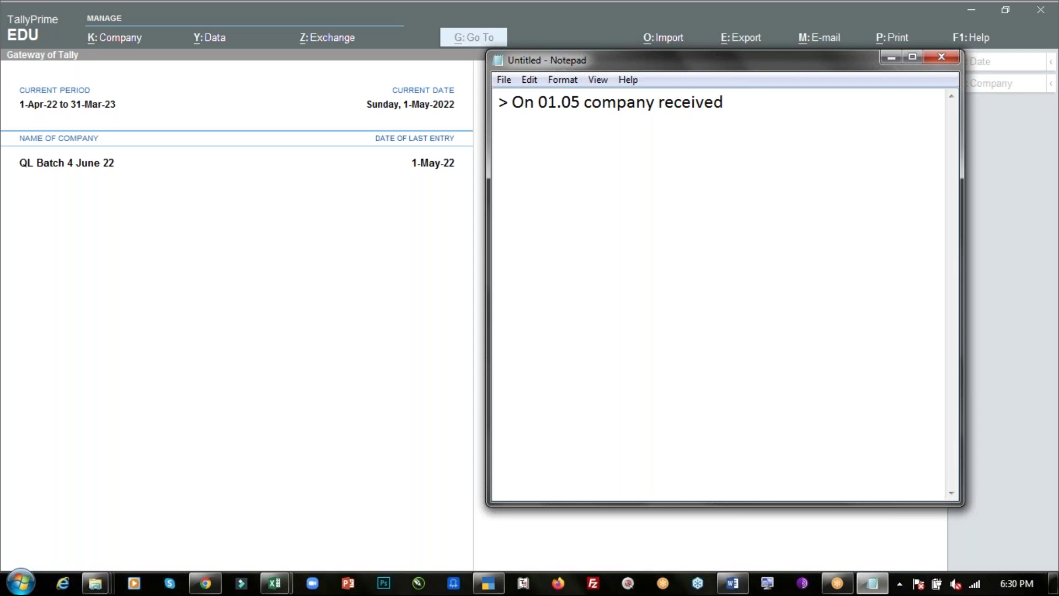
type("interes")
type("t")
type(" fro")
key("BackSpace")
key("BackSpace")
key("BackSpace")
type("i")
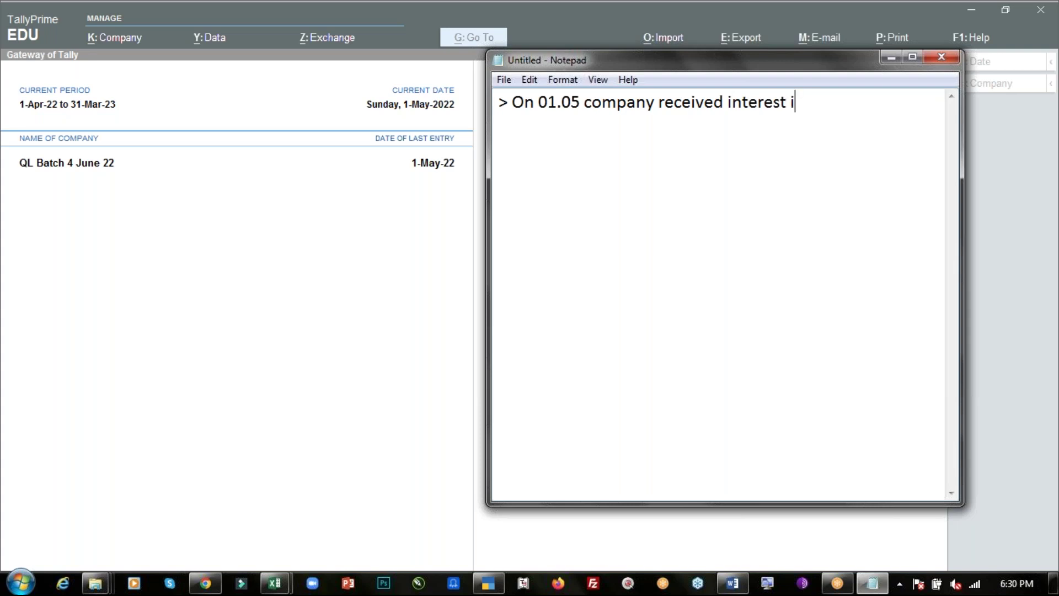
key("BackSpace")
type("of rs. 6")
key("BackSpace")
type("15,000 in cash")
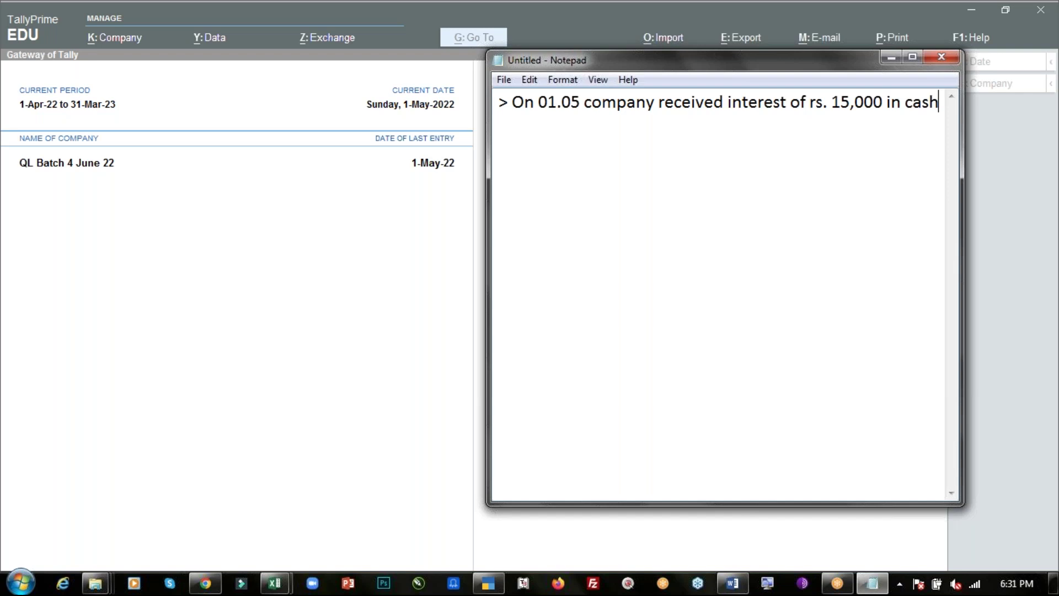
type(".")
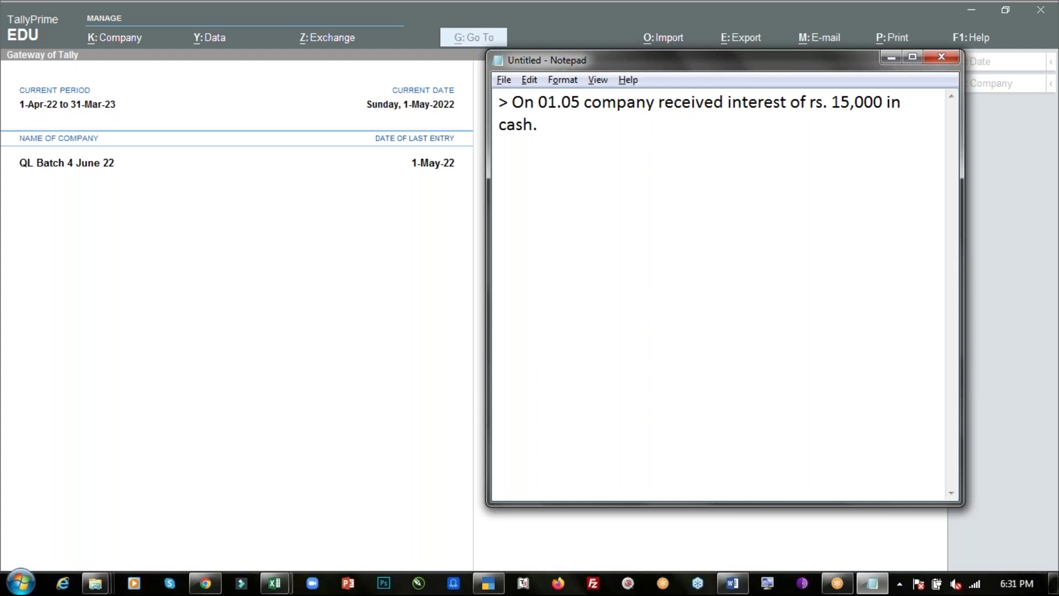
Switch back to TallyPrime and start a new receipt voucher, keeping the date 1-May-22
key("alt+Tab")
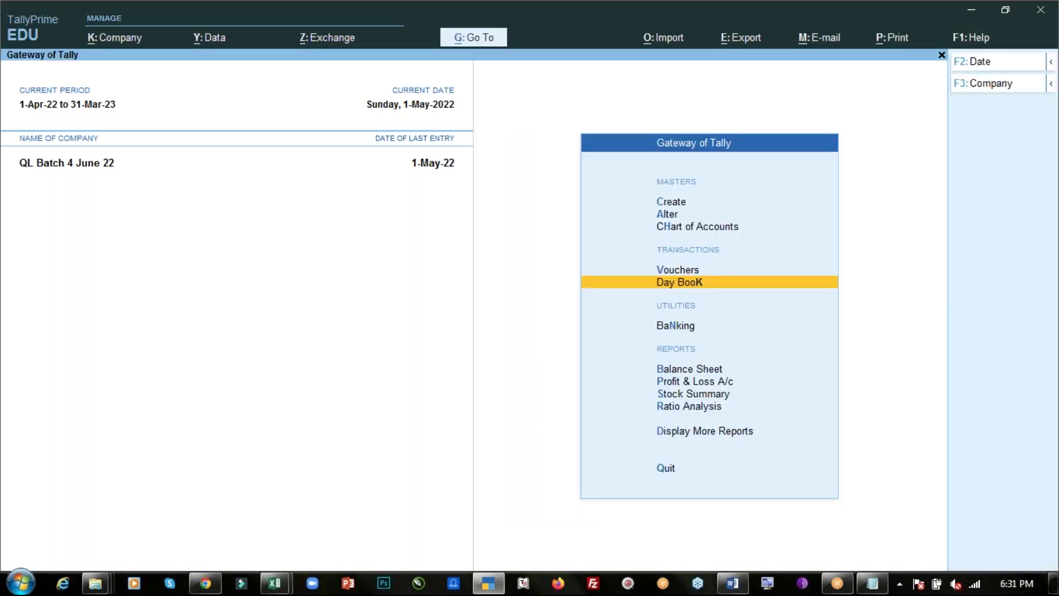
key("Up")
key("Return")
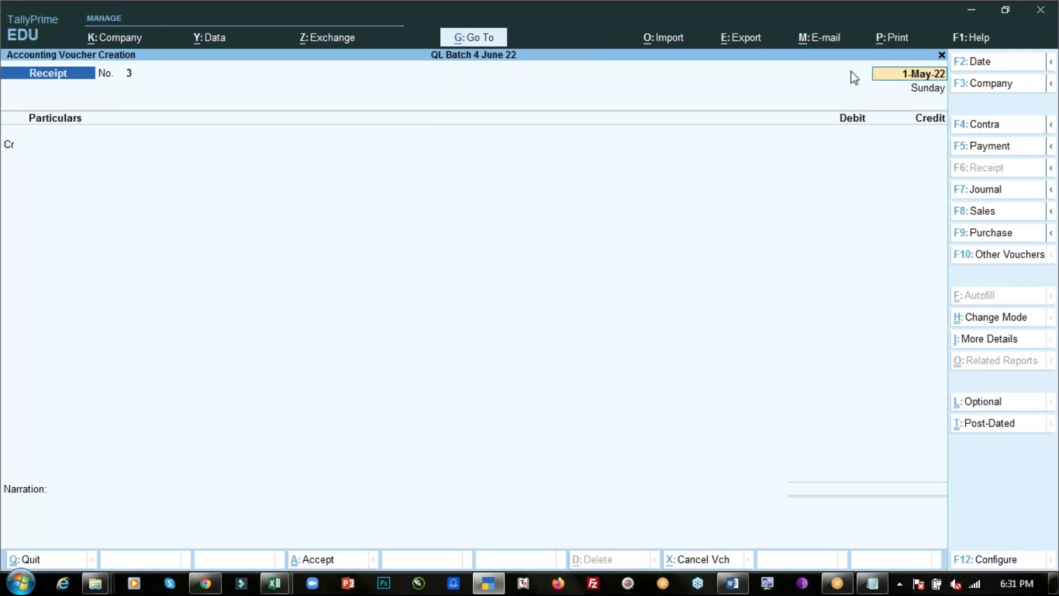
key("Return")
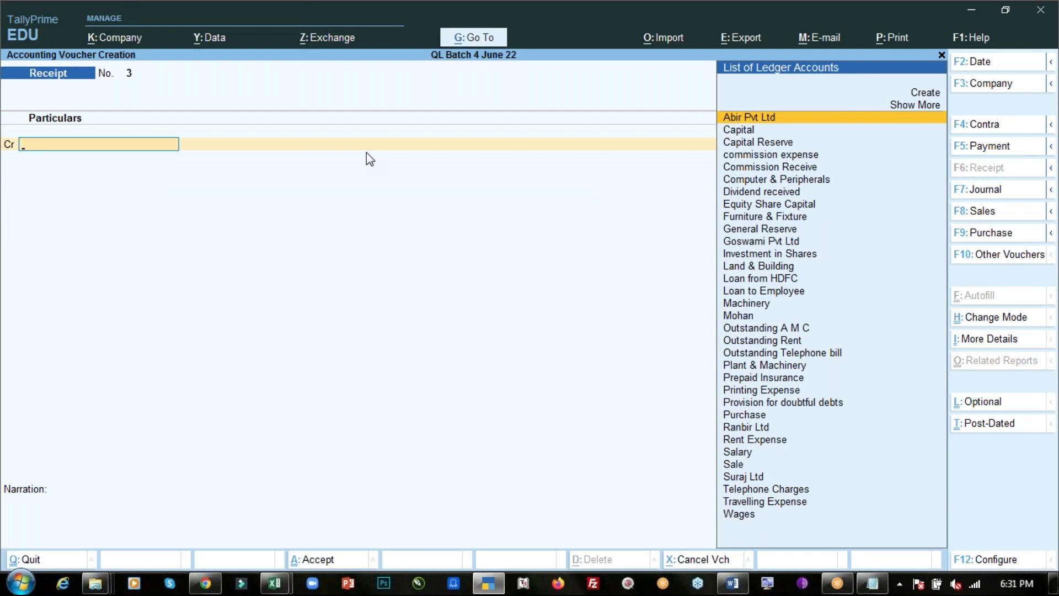
Create the ledger "Interest Received" under Indirect Incomes for the receipt voucher's credit line
type("In")
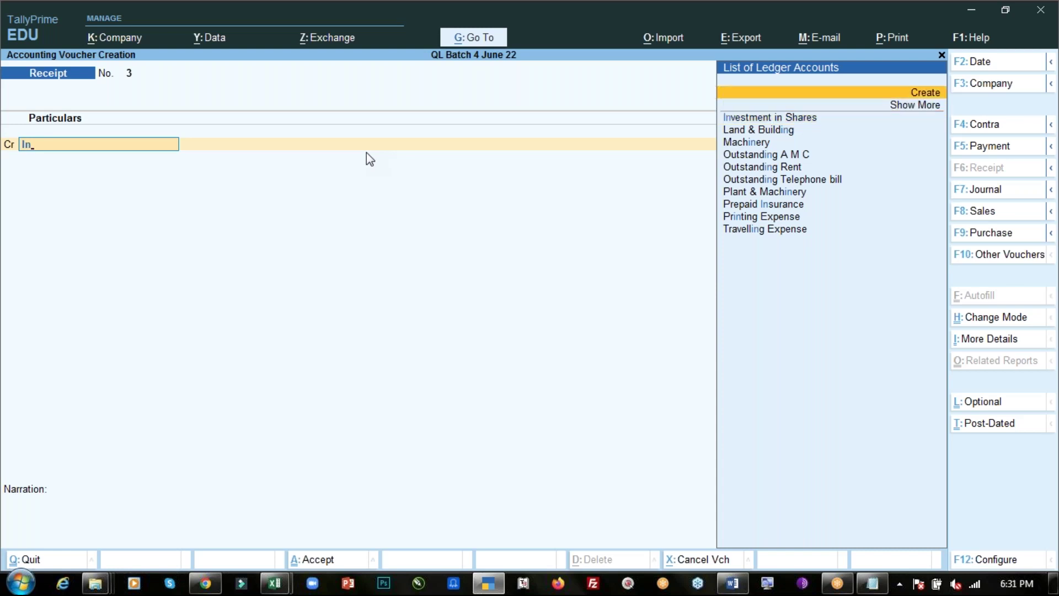
key("alt+c")
type("In")
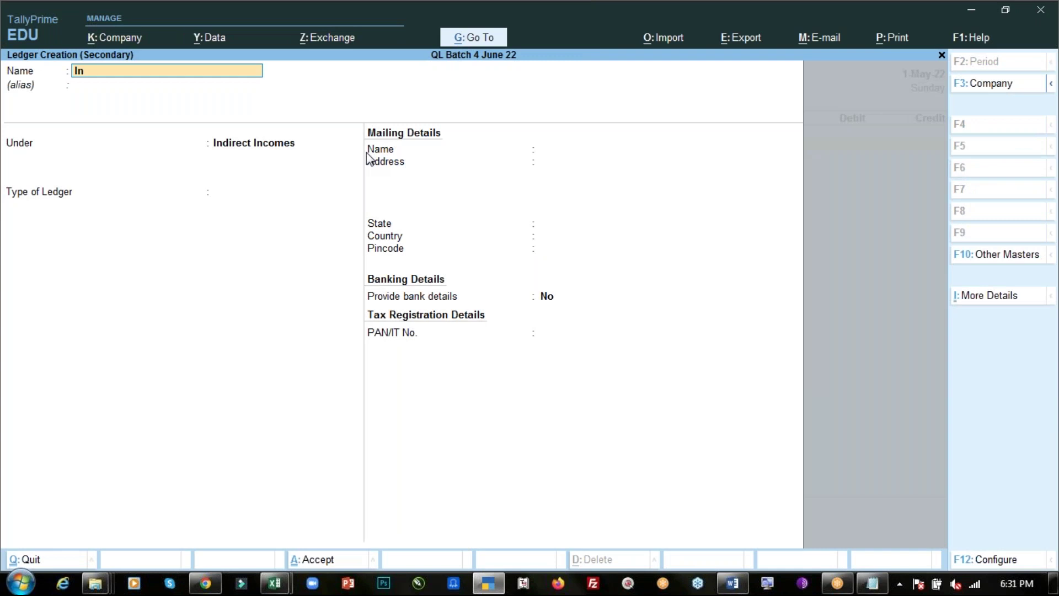
type("terest Received")
key("Return")
key("Return")
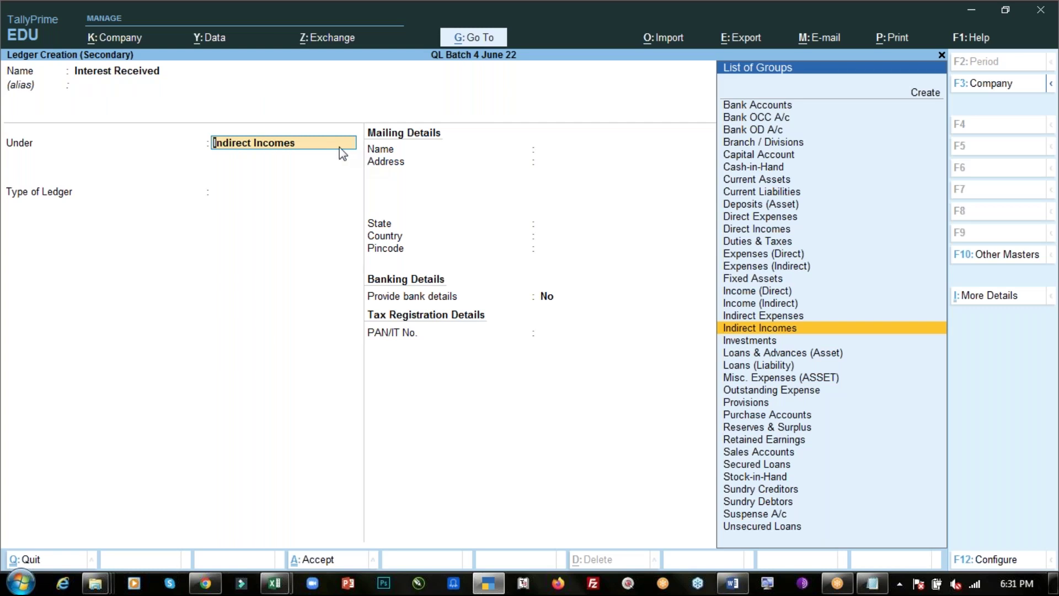
key("Return")
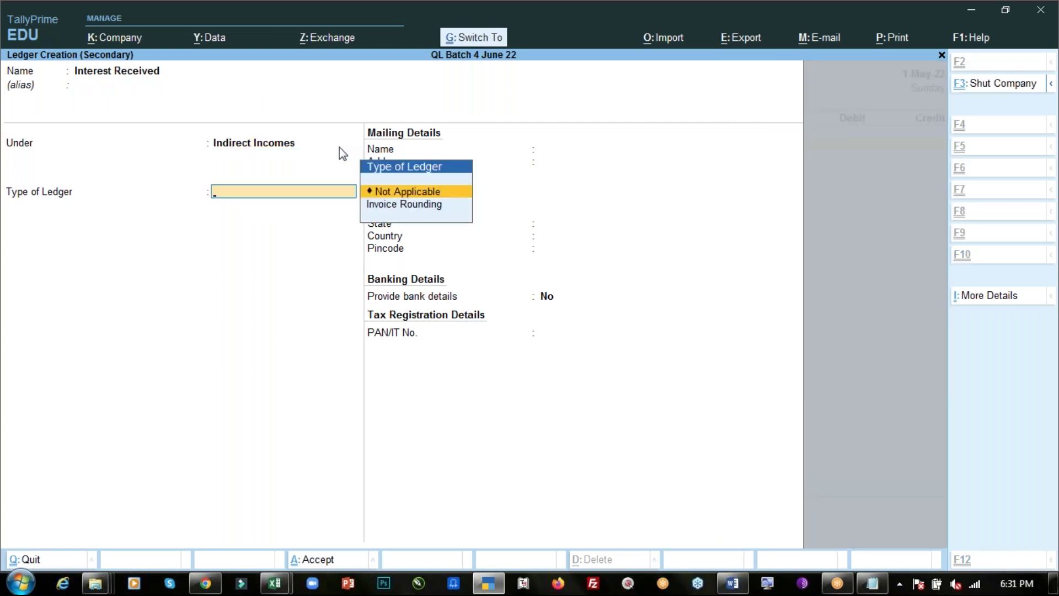
key("ctrl+a")
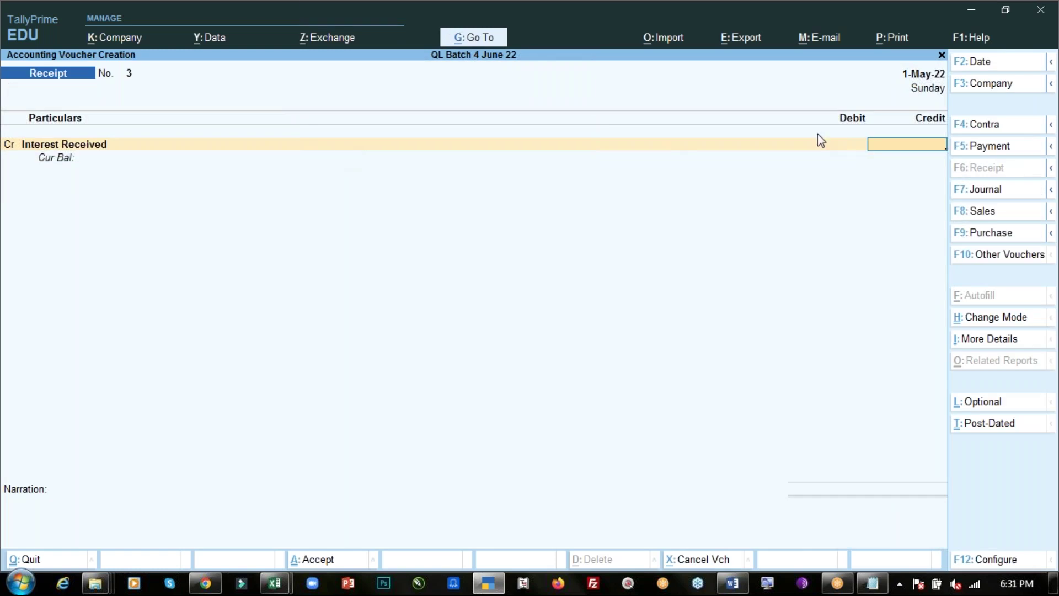
Credit Interest Received with 15,000 and debit Cash with 15,000 in the receipt voucher, leaving the narration empty
key("alt+Tab")
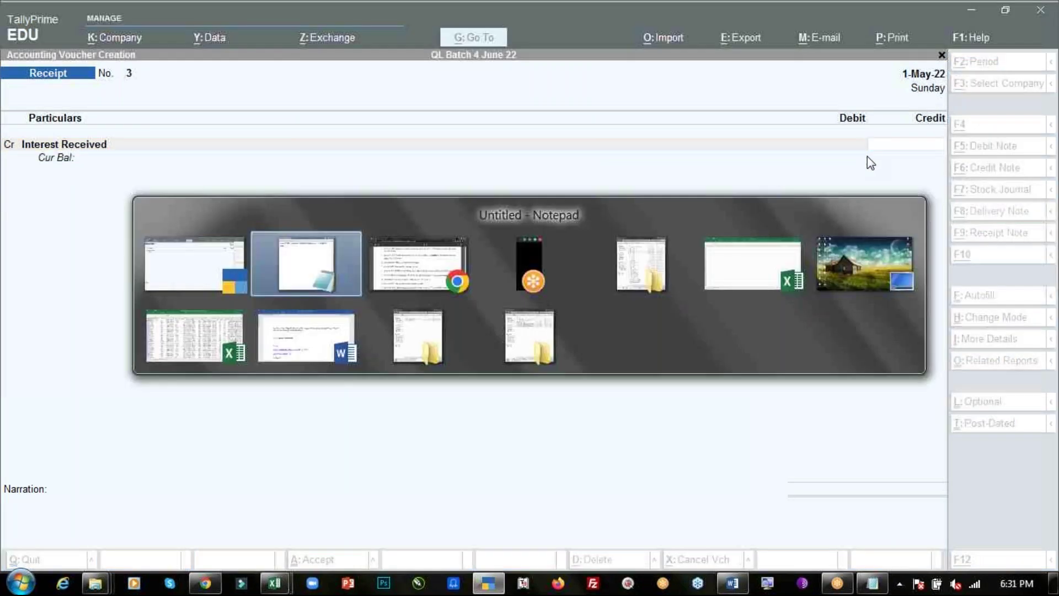
key("alt+Tab")
type("15000")
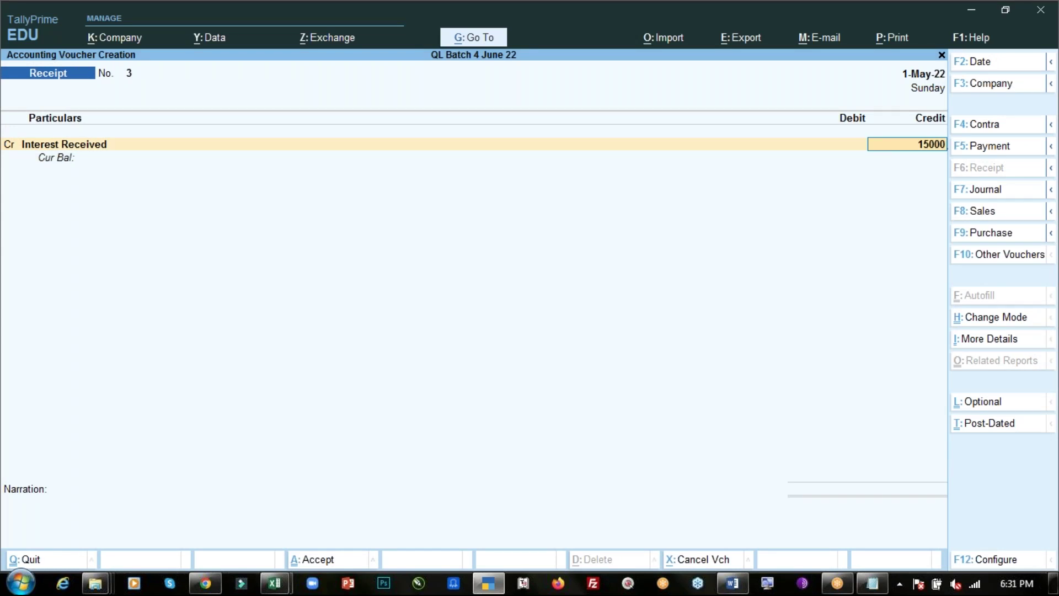
key("Return")
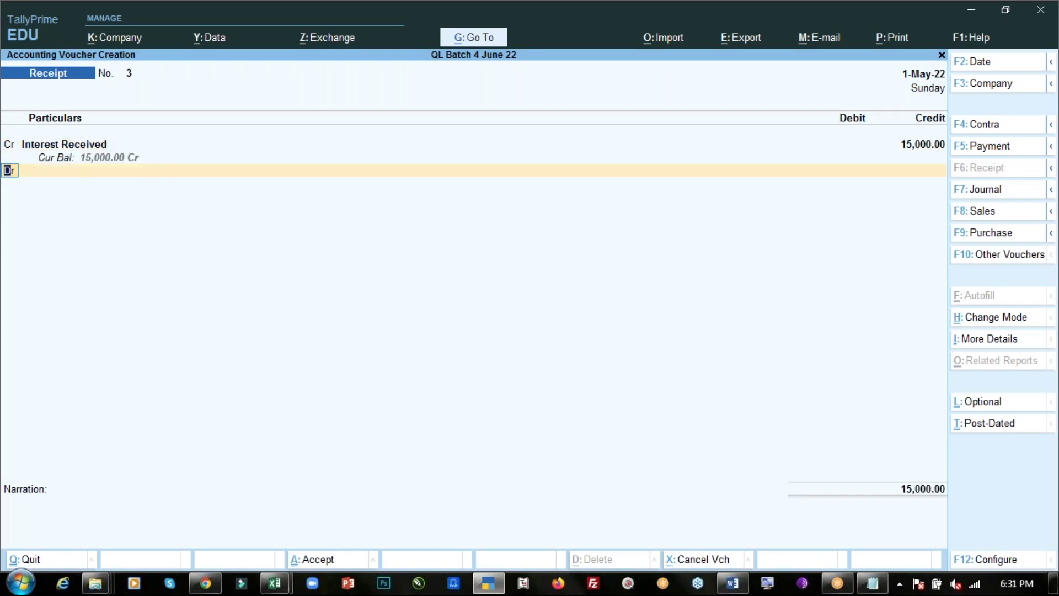
key("Return")
type("Cas")
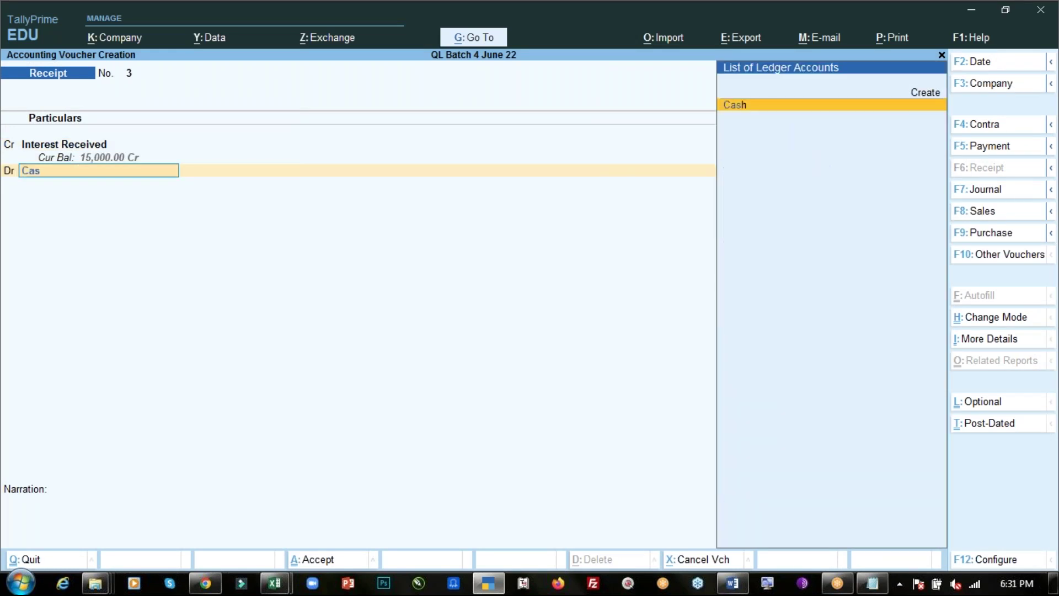
key("Return")
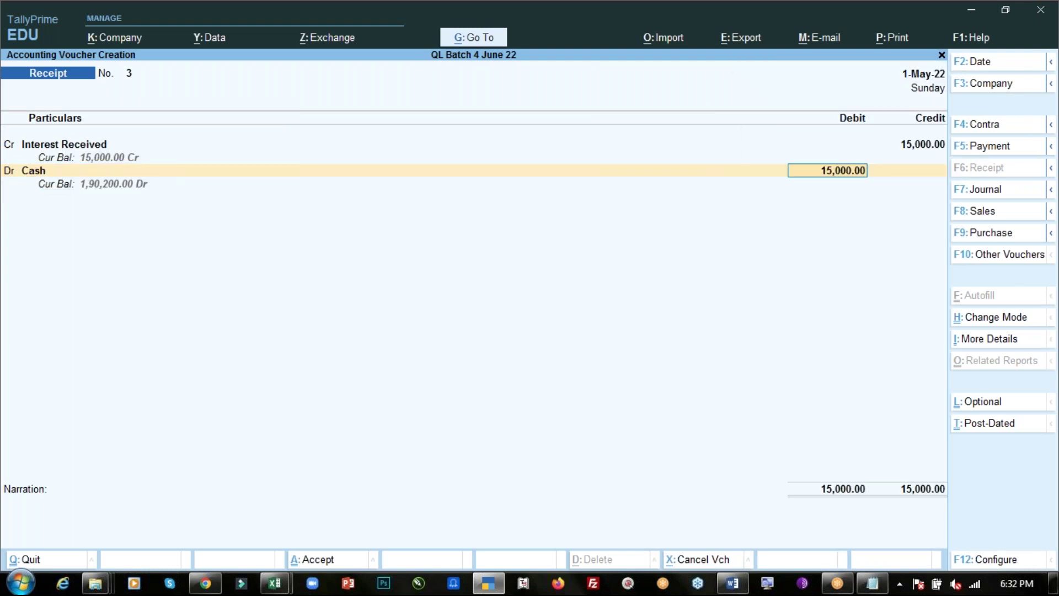
key("Return")
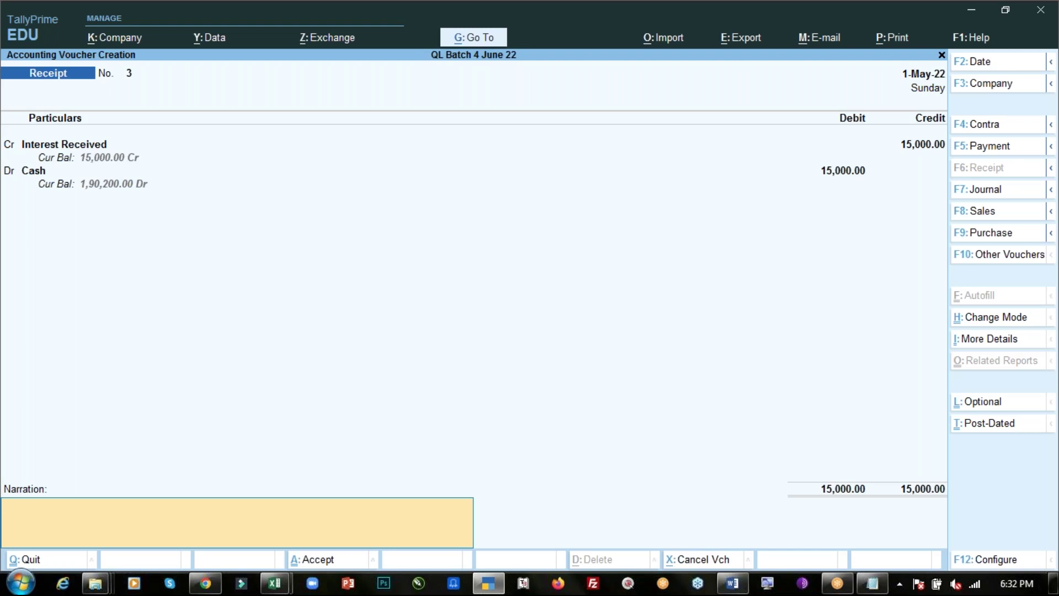
Switch to the Day-4 PDF and examine transaction number 6, highlighting its text
key("alt")
key("alt+Tab")
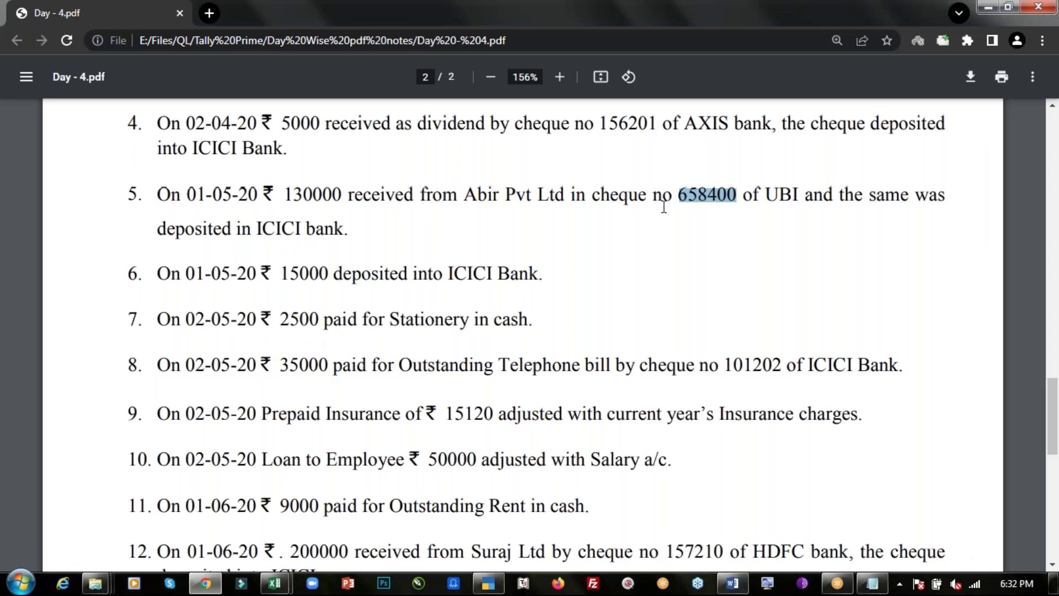
scroll(664, 207, "up", 2)
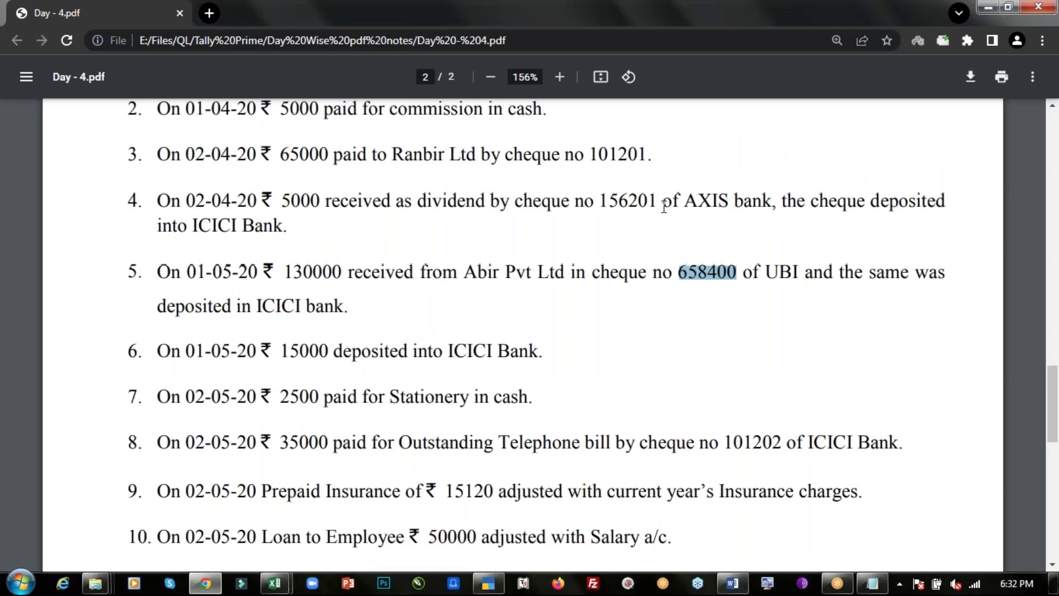
scroll(664, 207, "down", 2)
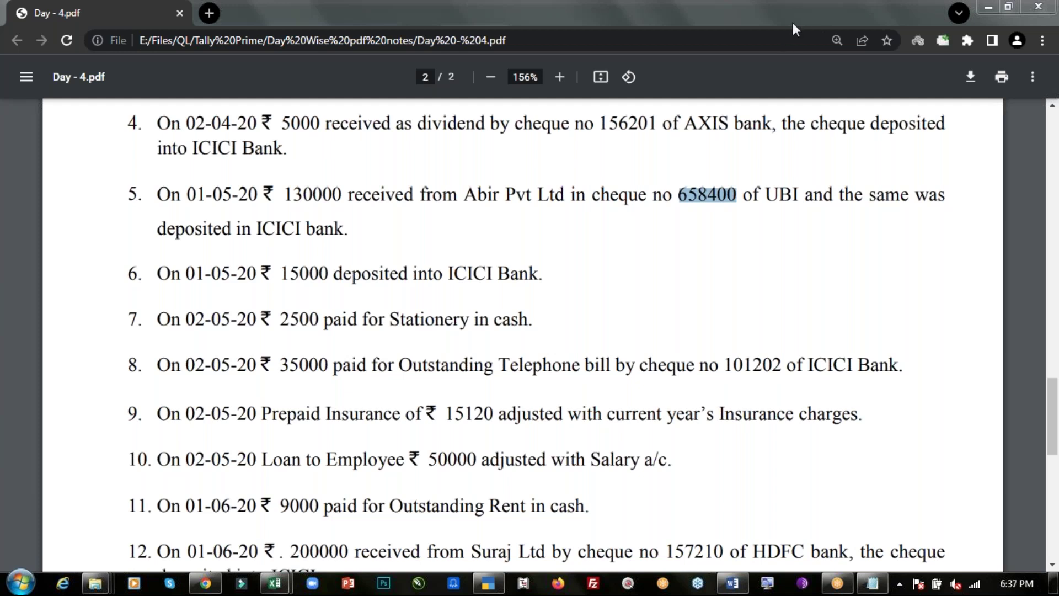
key("alt+Tab")
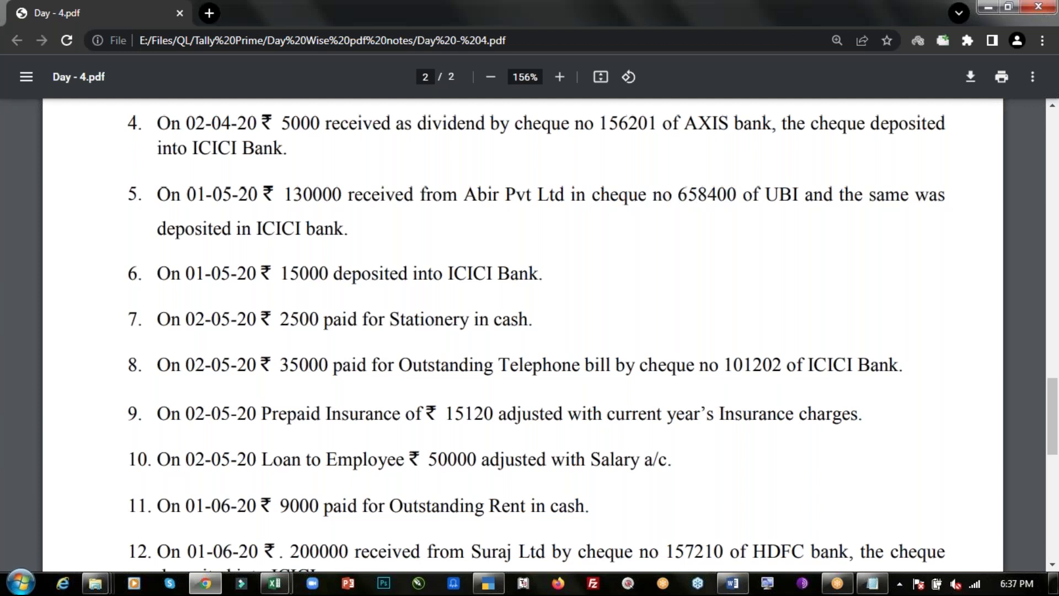
scroll(161, 219, "down", 1)
left_click_drag(161, 219, 329, 222)
left_click_drag(409, 223, 542, 224)
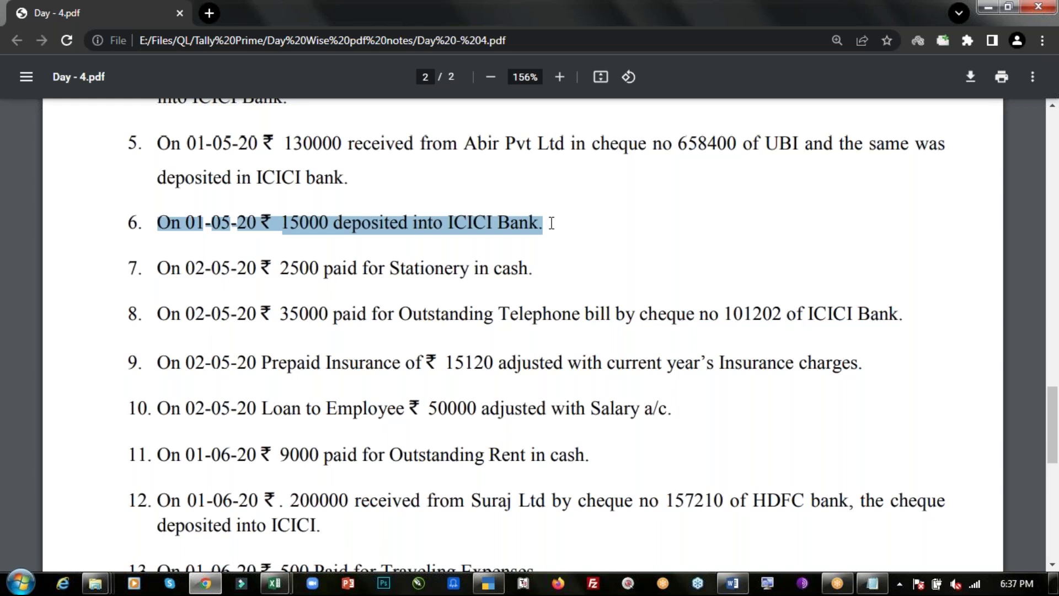
Return to TallyPrime, save the interest receipt voucher and start a contra voucher dated 1-May-22, rechecking transaction 6 in the PDF
key("alt+Tab")
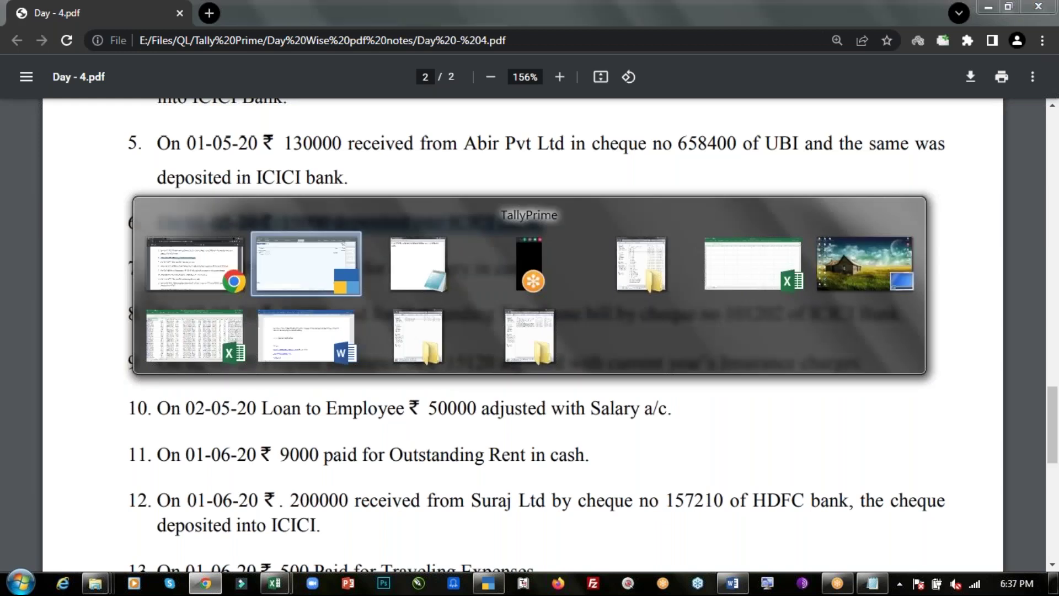
key("ctrl+a")
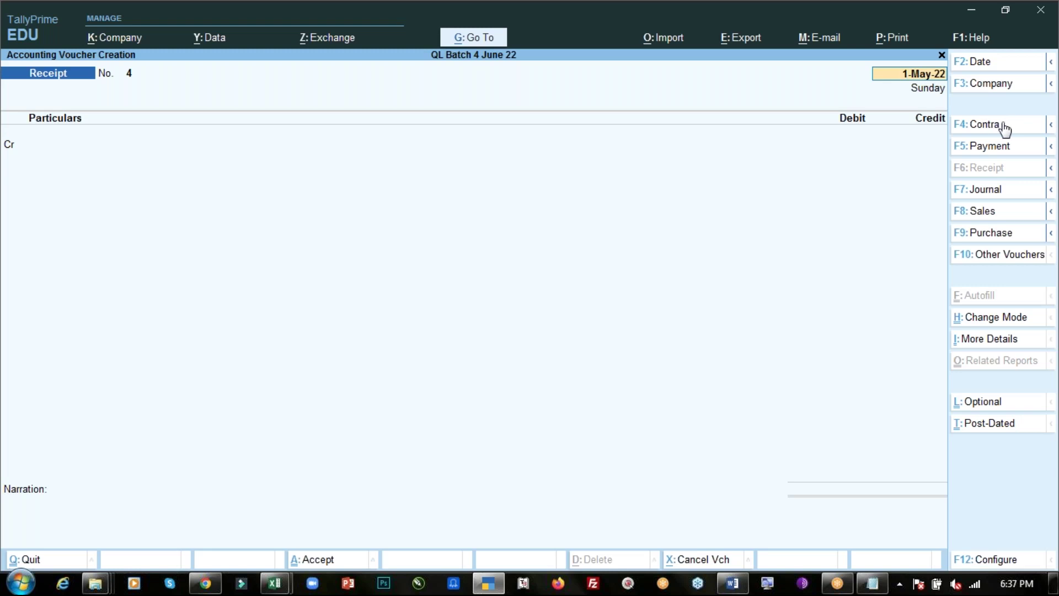
key("F4")
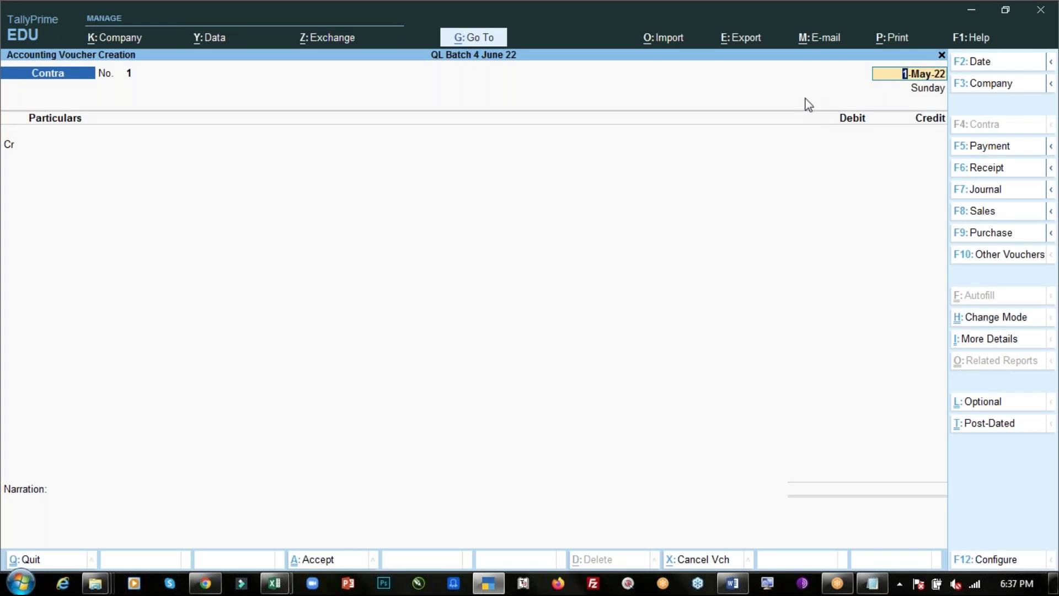
key("alt+Tab")
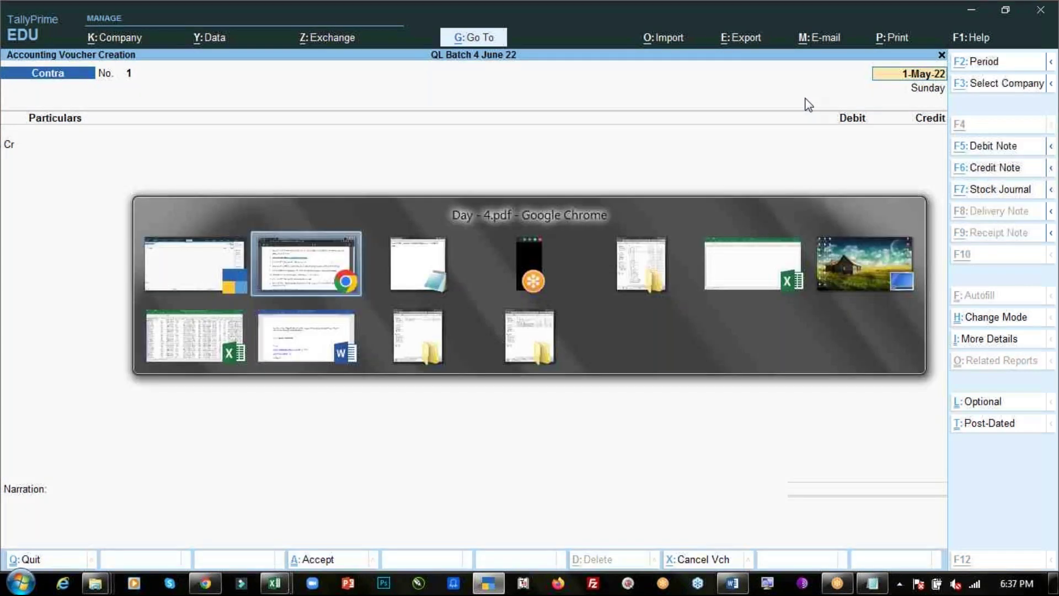
key("alt+Tab")
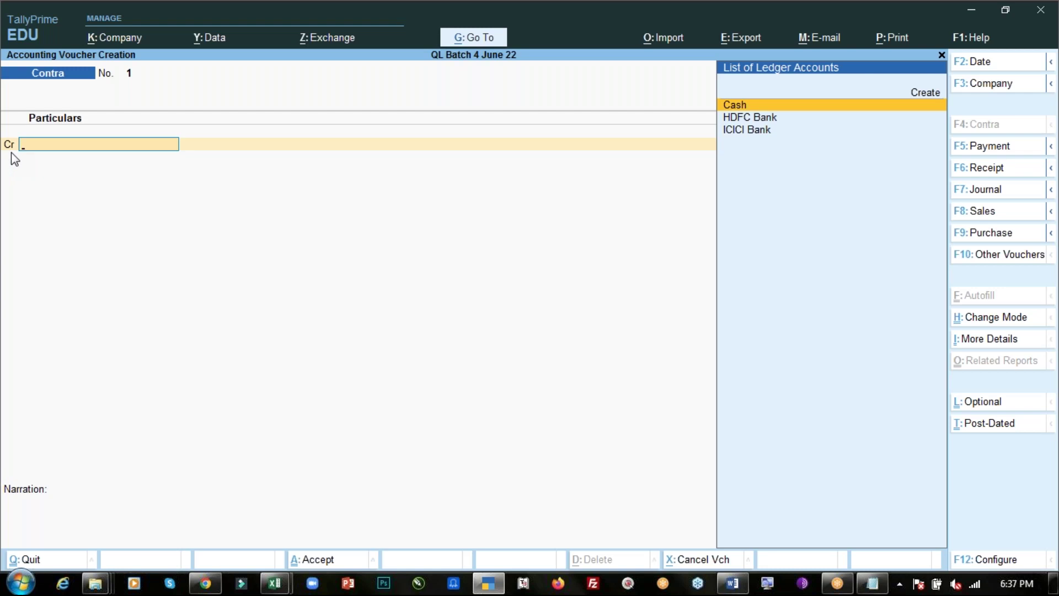
key("alt+Tab")
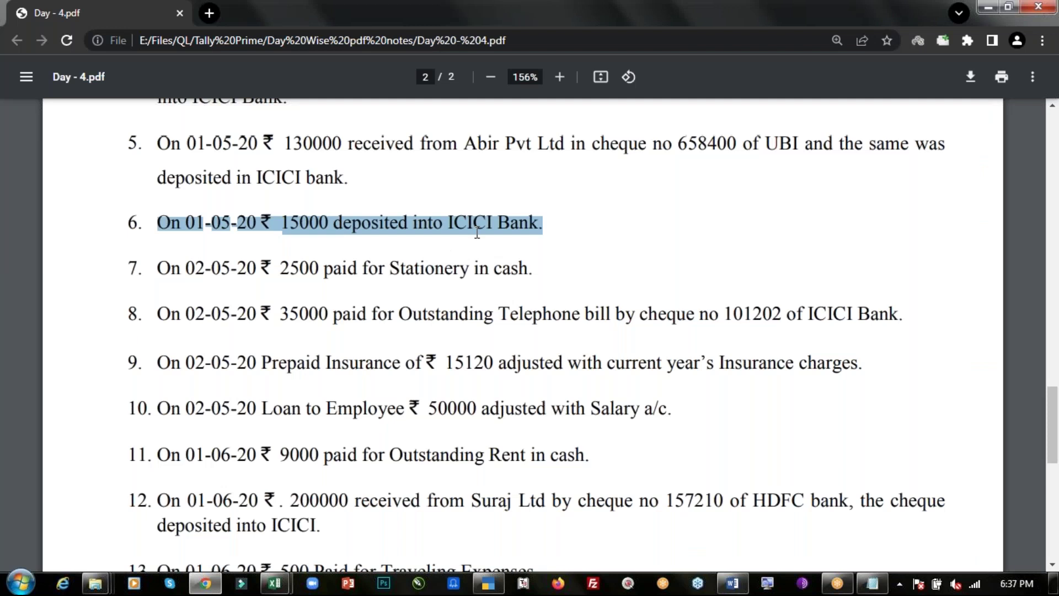
key("alt+Tab")
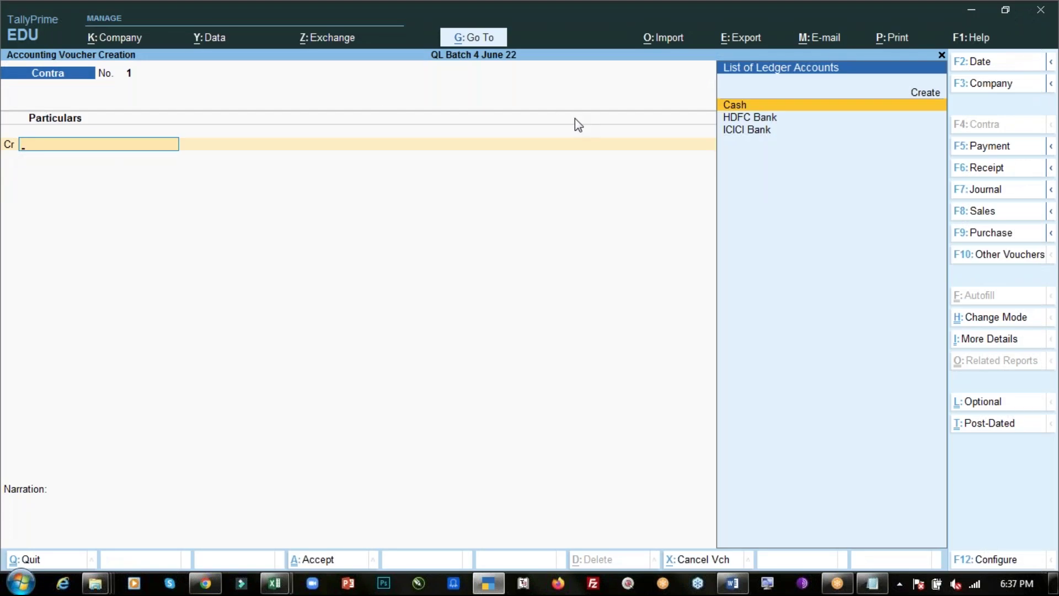
Credit Cash with 15,000 and debit ICICI Bank with 15,000 in the contra voucher
key("Return")
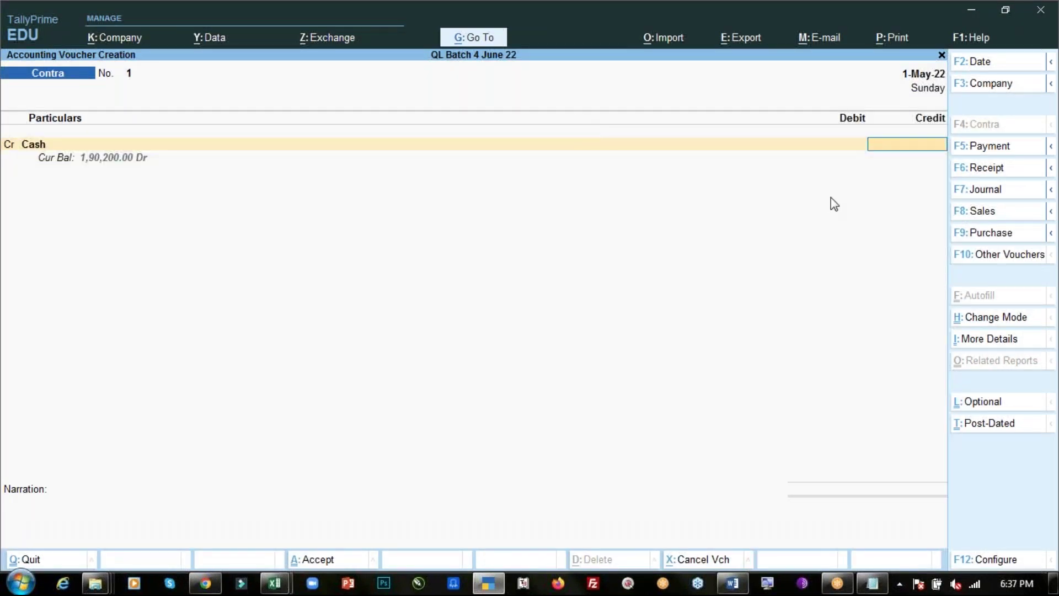
key("alt+Tab")
key("alt+Tab")
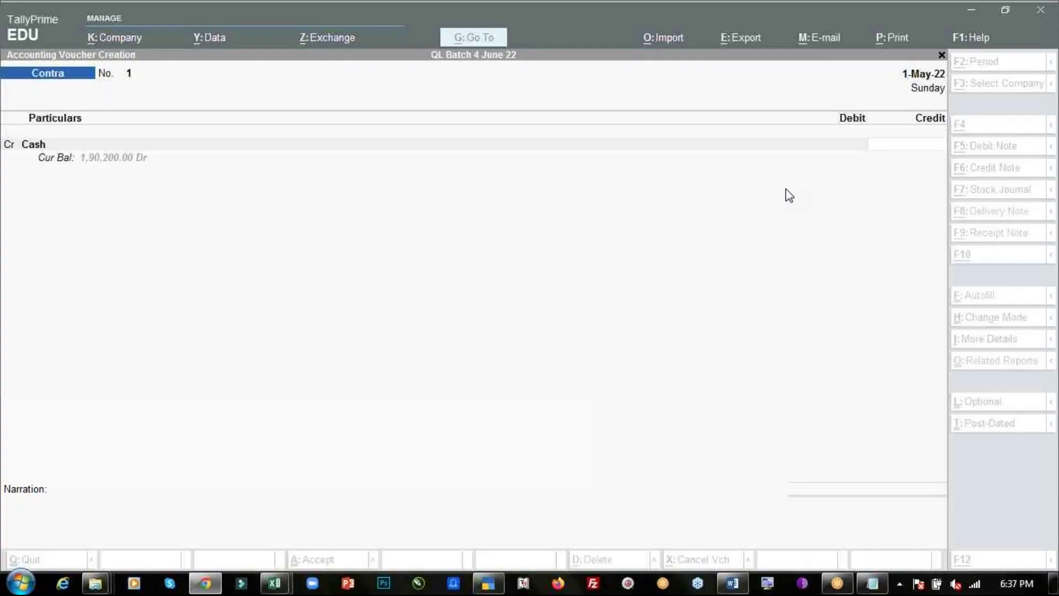
type("15,000")
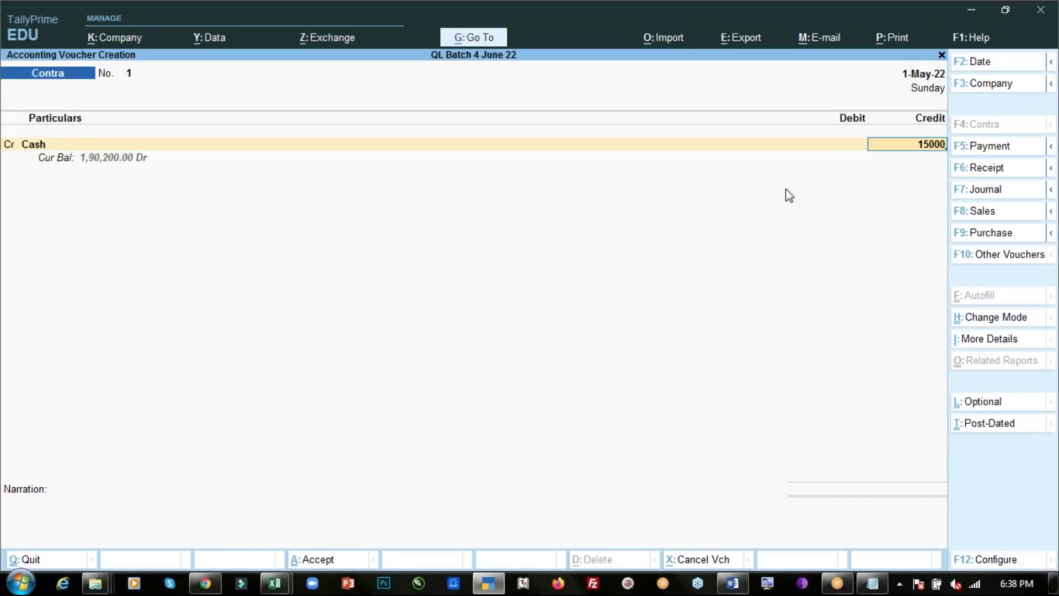
key("Return")
key("Return")
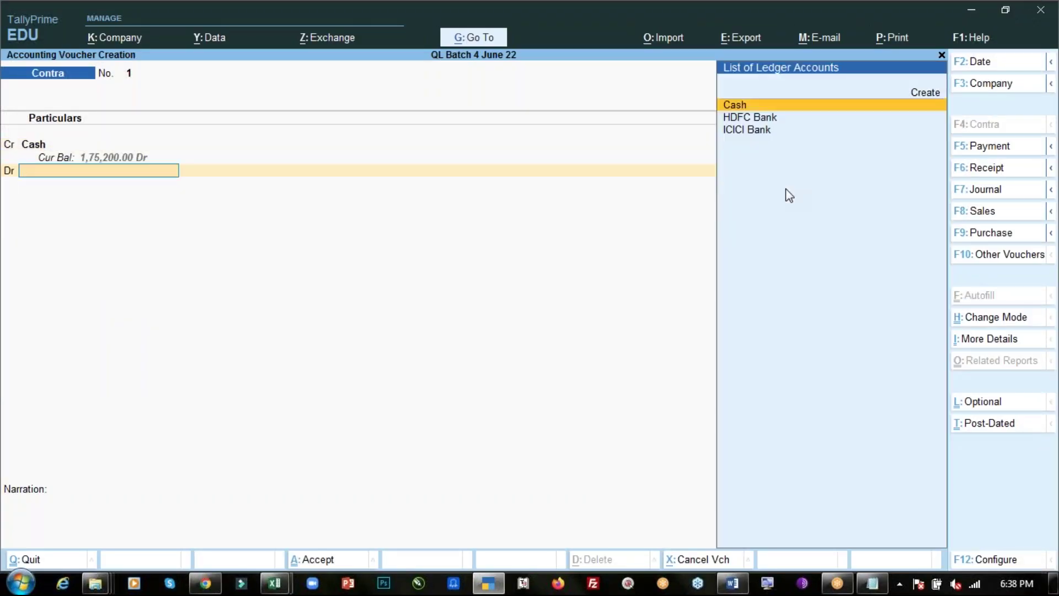
key("Down")
key("Down")
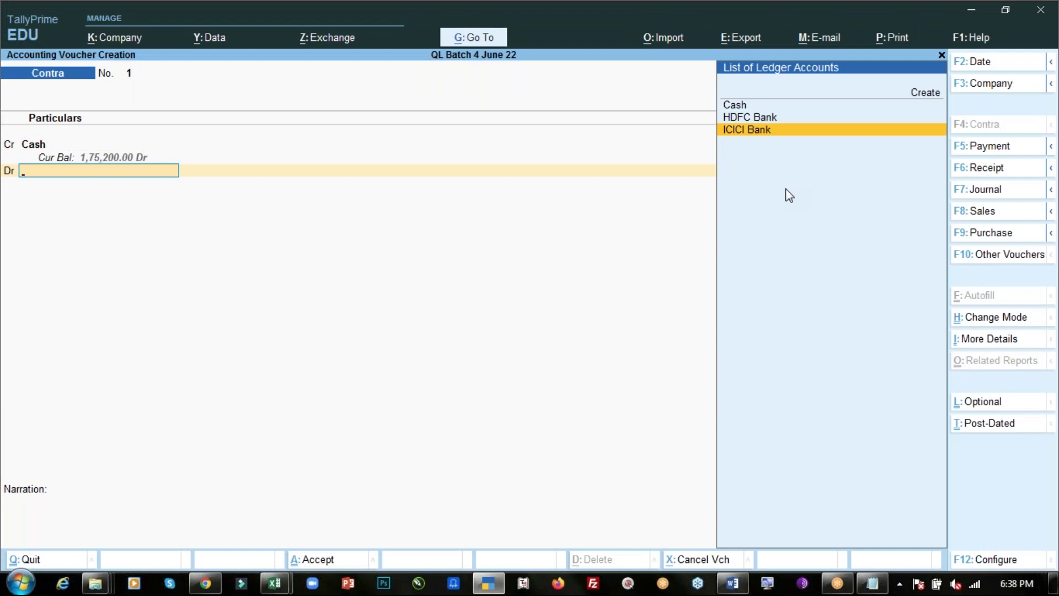
key("Return")
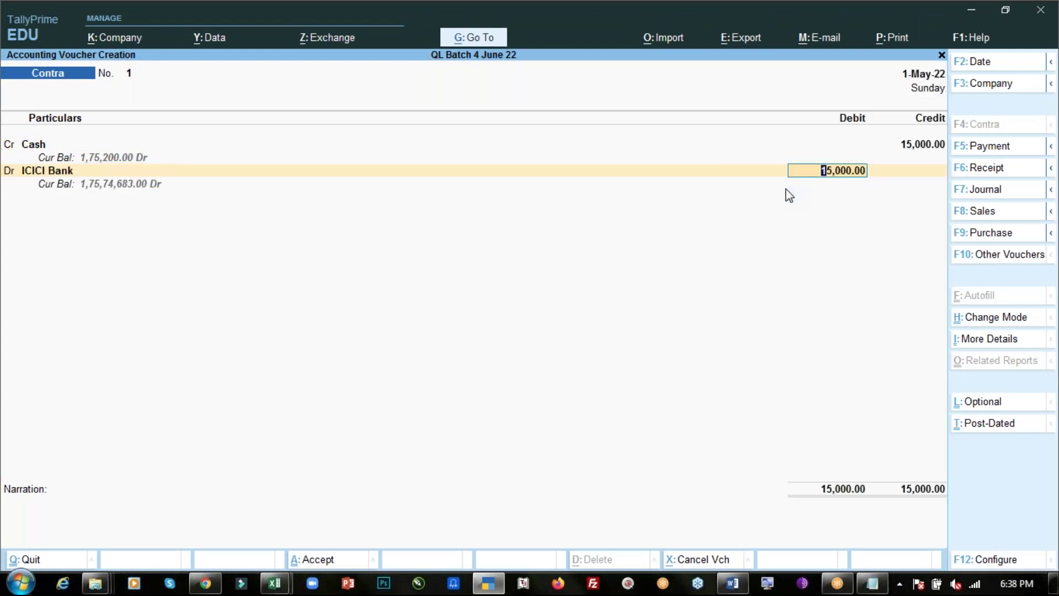
key("Return")
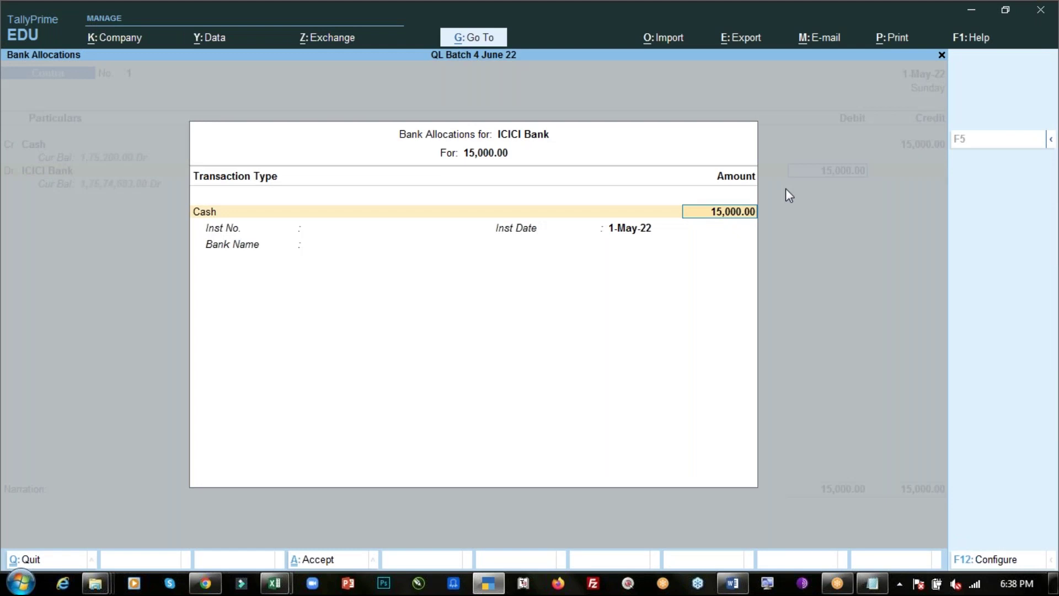
Set the cash denominations to 7 x 2000 and 2 x 500, and enter the narration "Being cash deposited."
key("Return")
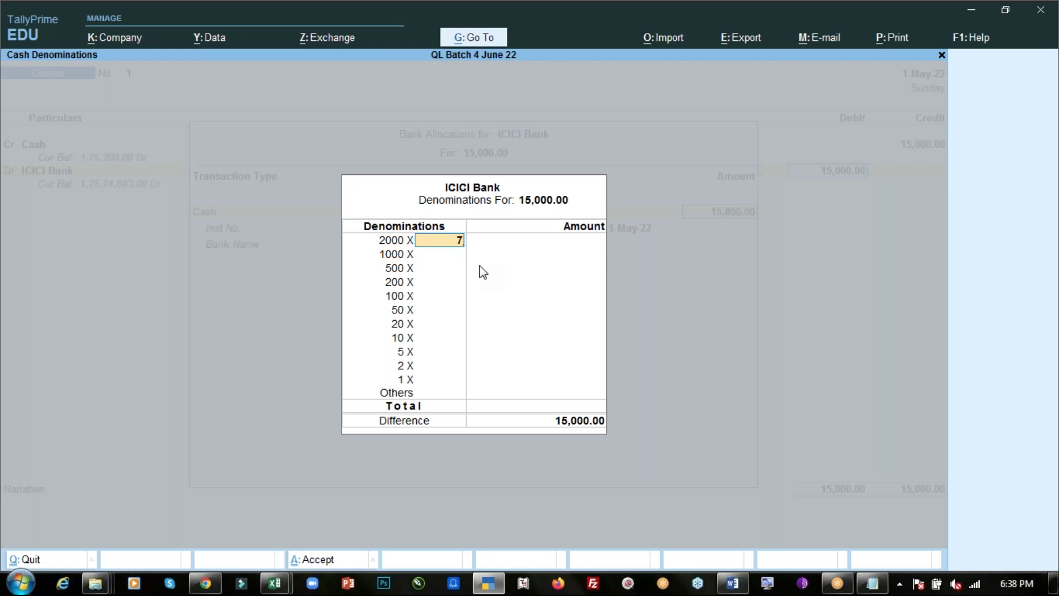
key("Return")
key("Return")
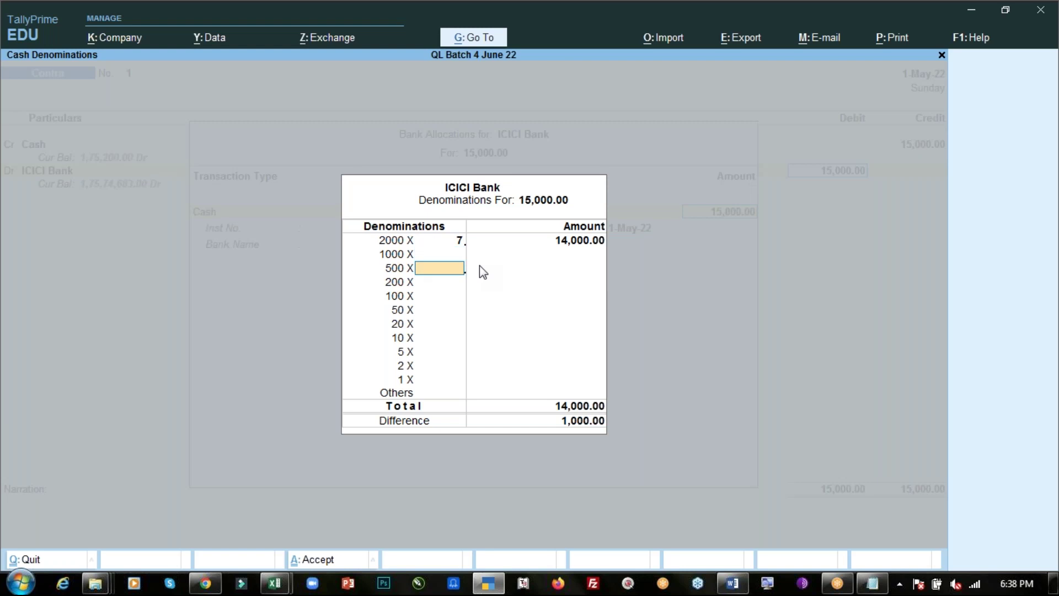
key("Return")
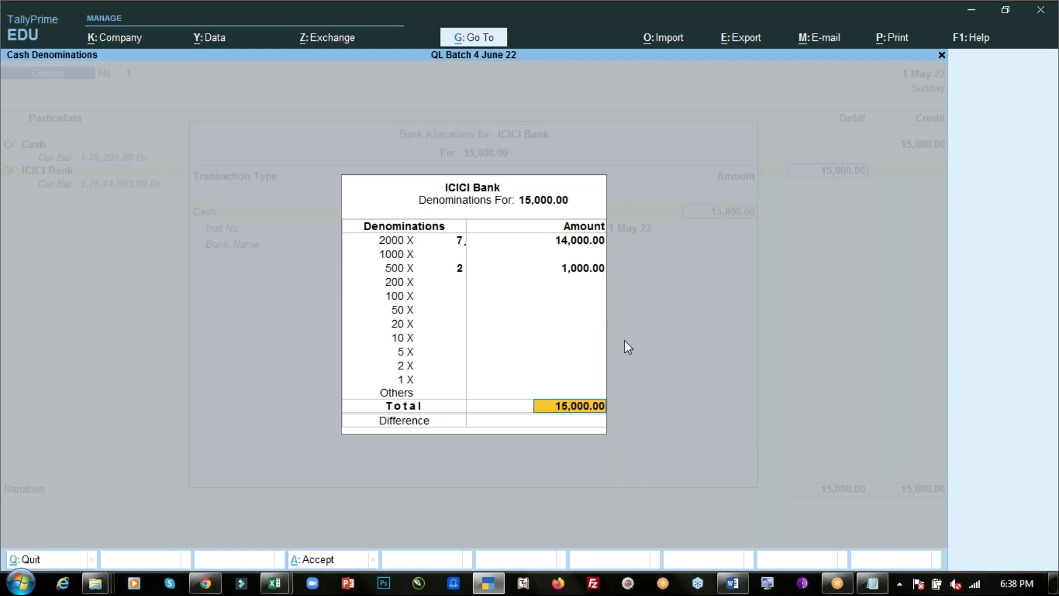
key("Return")
key("Return")
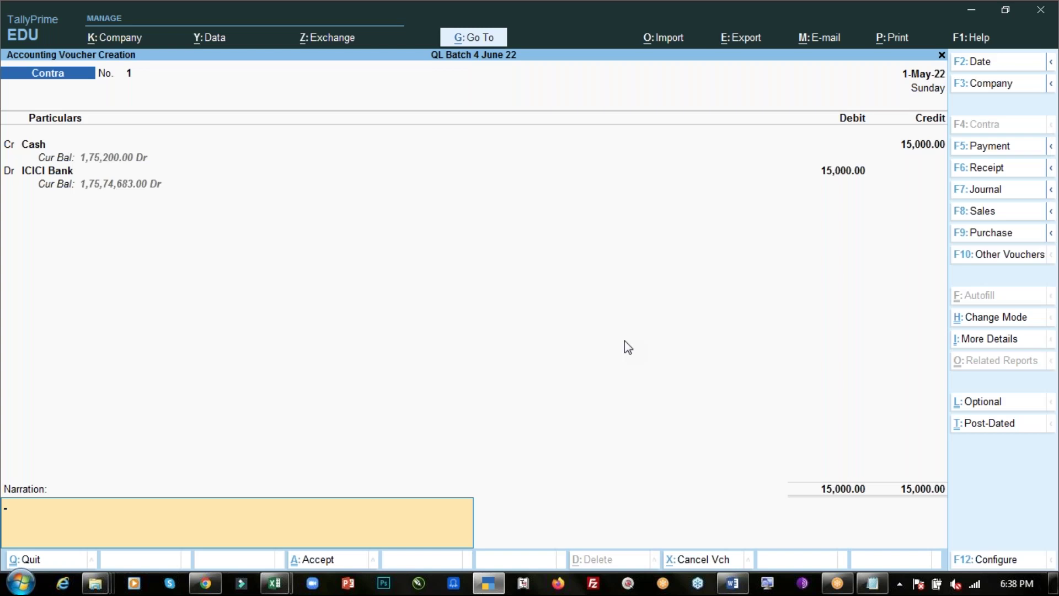
type("Being cash deposited.")
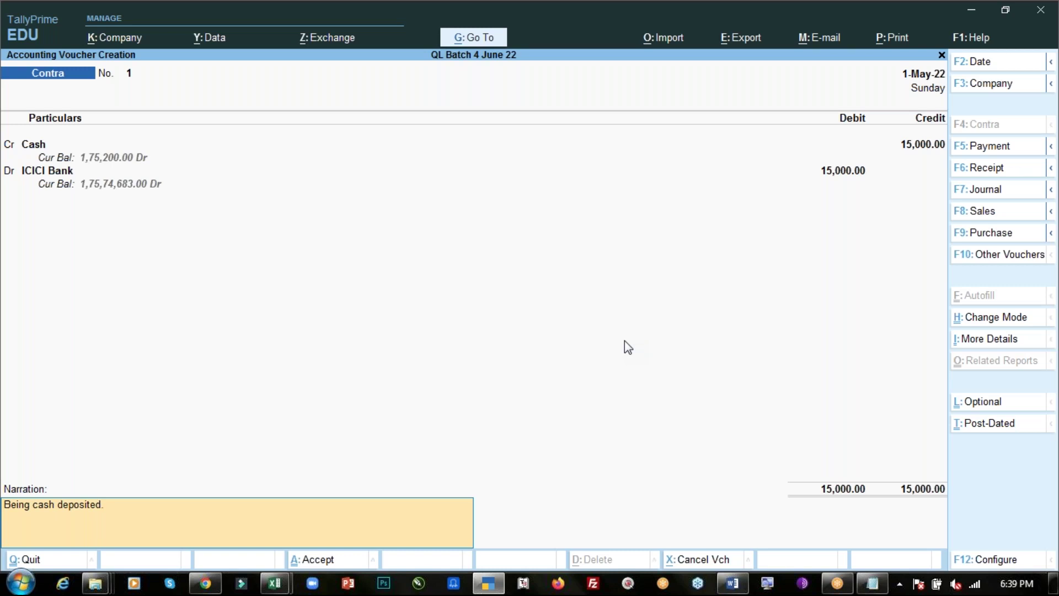
Save the cash deposit contra voucher and switch to the Notepad note
key("ctrl+a")
key("alt+Tab")
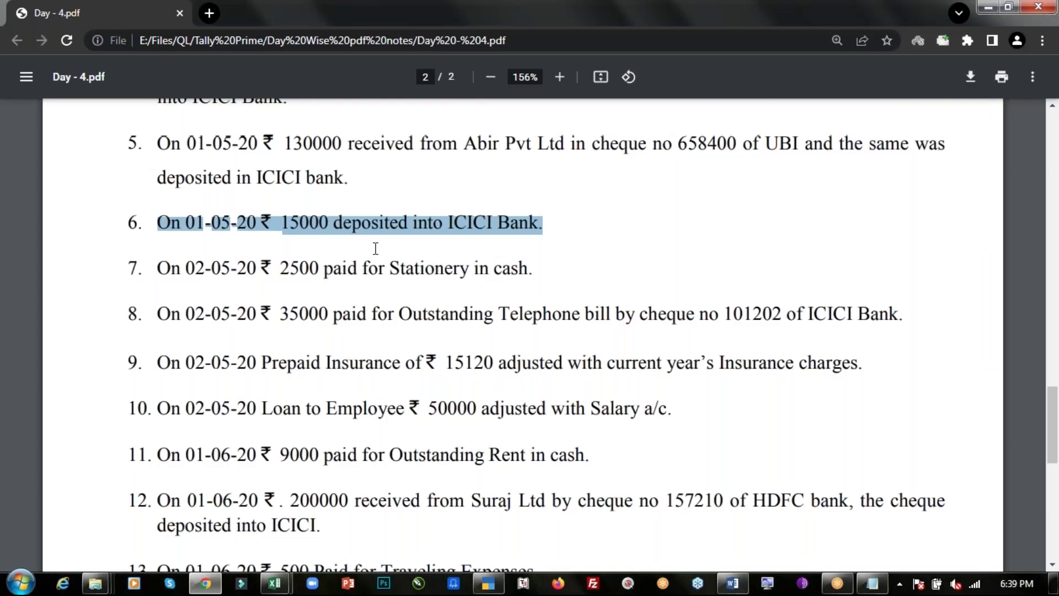
key("alt+Tab")
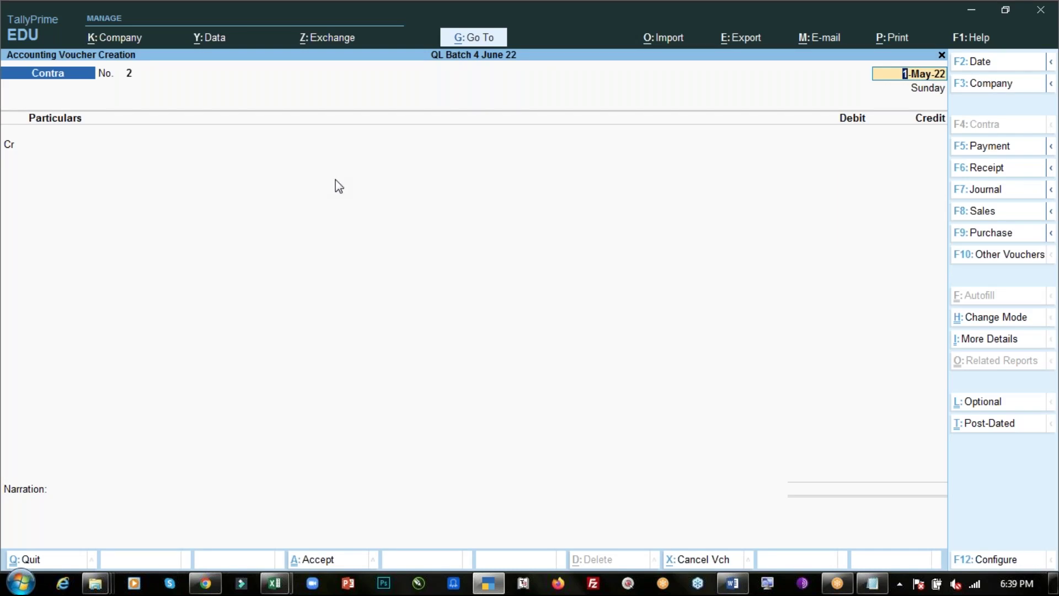
key("alt+Tab")
key("alt+Tab")
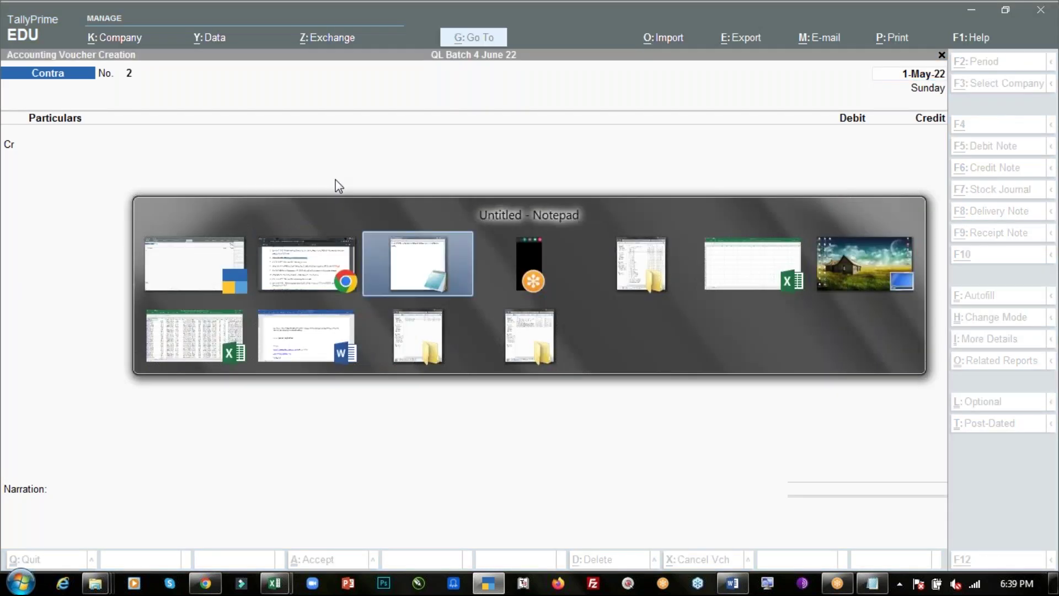
key("Return")
key("Return")
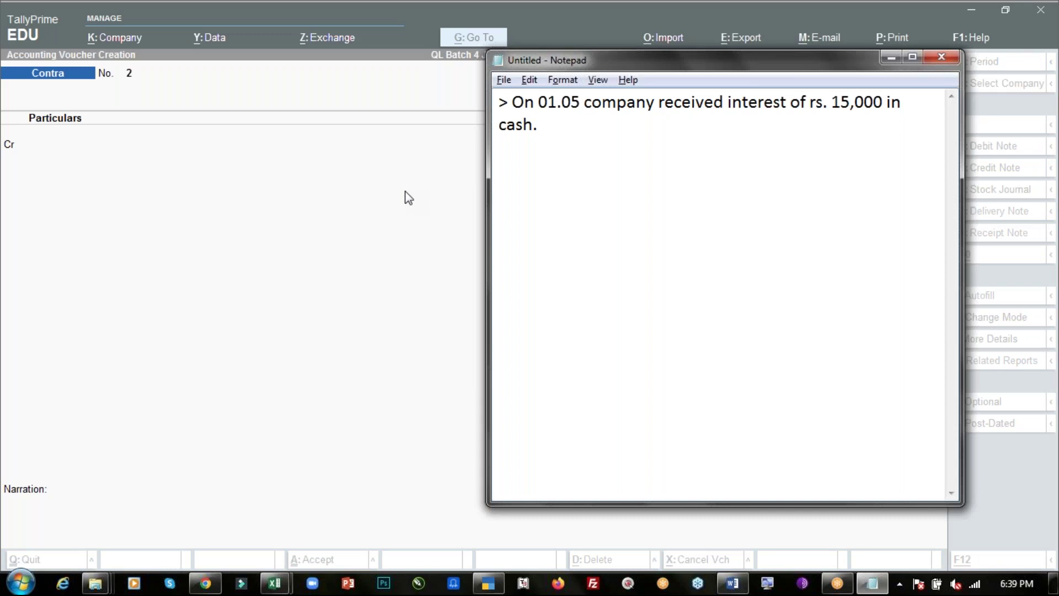
Replace the note with "> On 01.05 company withdrawn 6,000 from ICICI bank by cheque no. 483721"
key("ctrl+a")
key("BackSpace")
type("> On ")
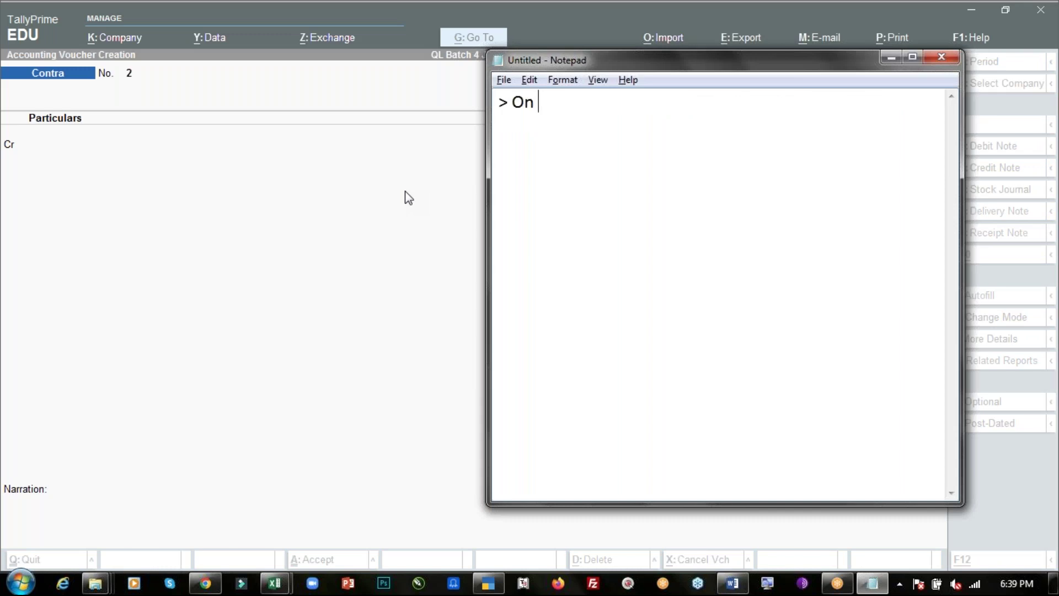
type("01.05.")
key("BackSpace")
type("company withdrawn")
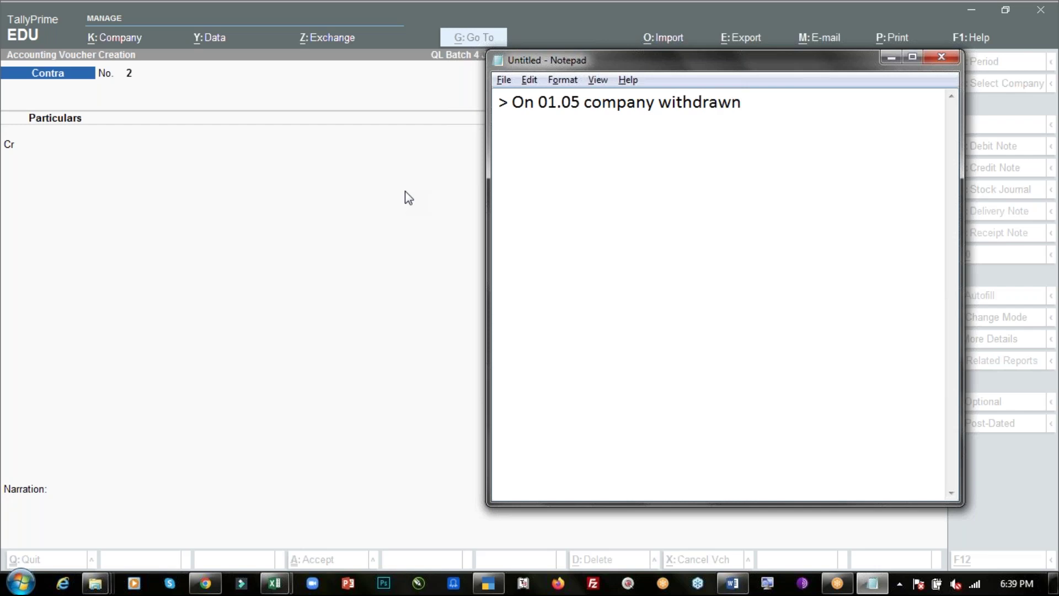
type(" 6,000 from")
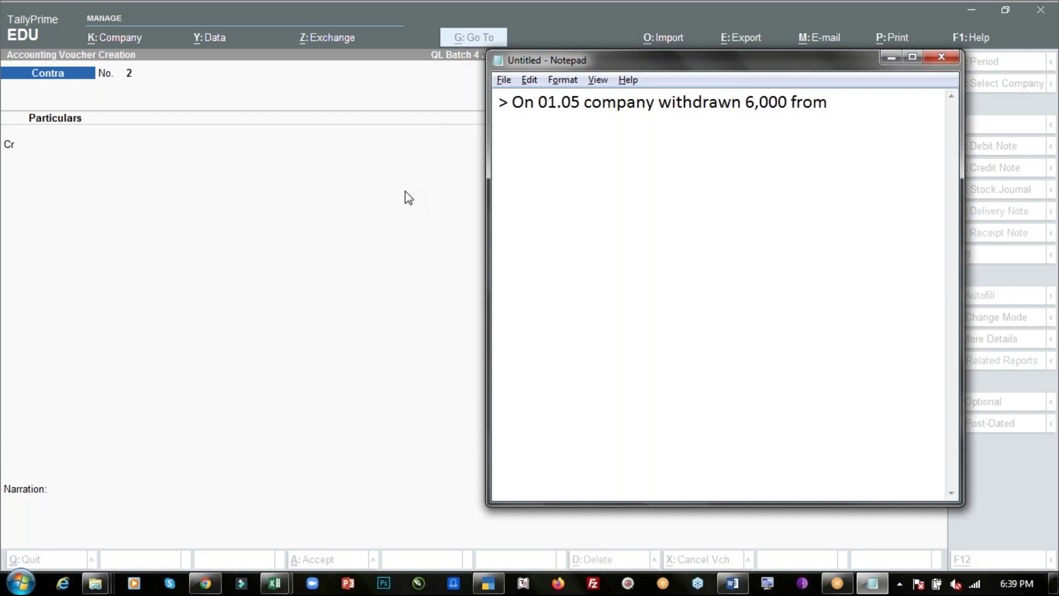
key("BackSpace")
key("BackSpace")
key("BackSpace")
key("BackSpace")
key("BackSpace")
key("BackSpace")
key("BackSpace")
key("BackSpace")
key("BackSpace")
key("BackSpace")
key("BackSpace")
key("BackSpace")
key("BackSpace")
key("BackSpace")
key("BackSpace")
key("BackSpace")
key("BackSpace")
key("BackSpace")
key("BackSpace")
key("BackSpace")
type("ICI")
key("BackSpace")
key("BackSpace")
key("BackSpace")
type("ICICI bank by cheq")
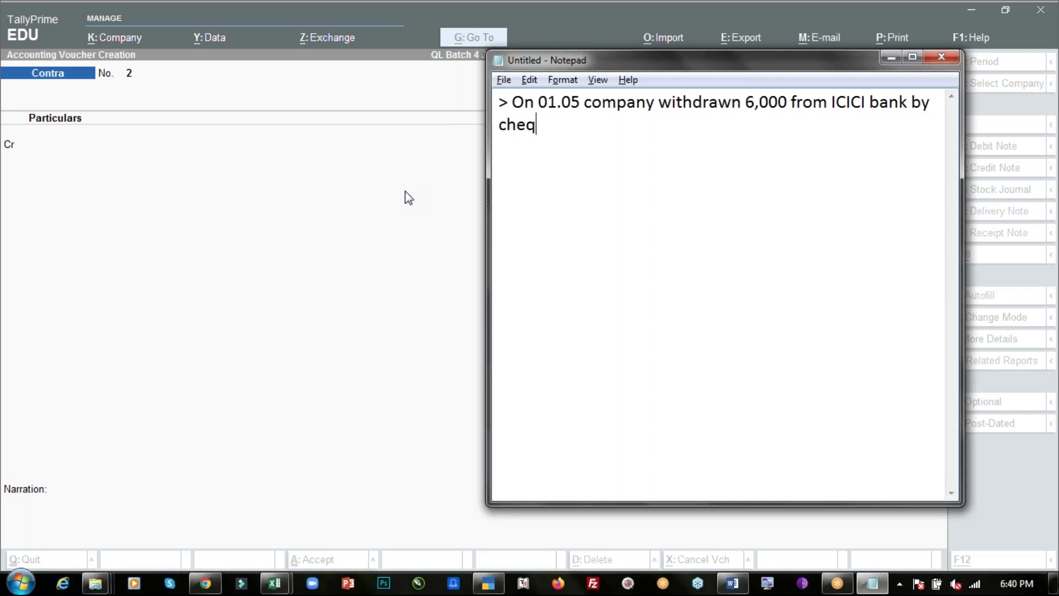
type("ue no. 483721")
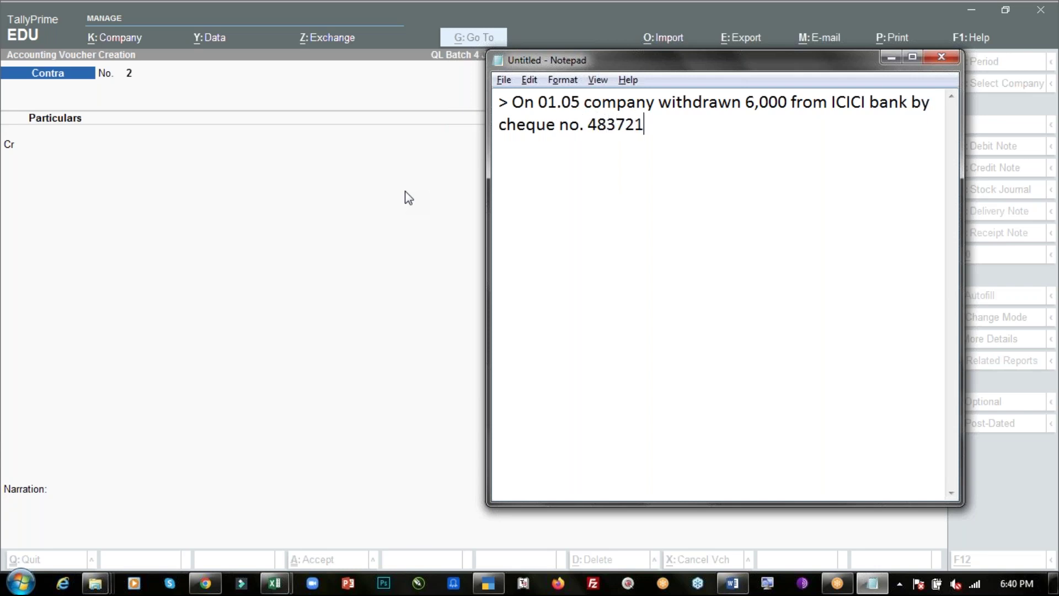
Copy the cheque number 483721 from the note and return to TallyPrime
double_click(623, 123)
key("ctrl+c")
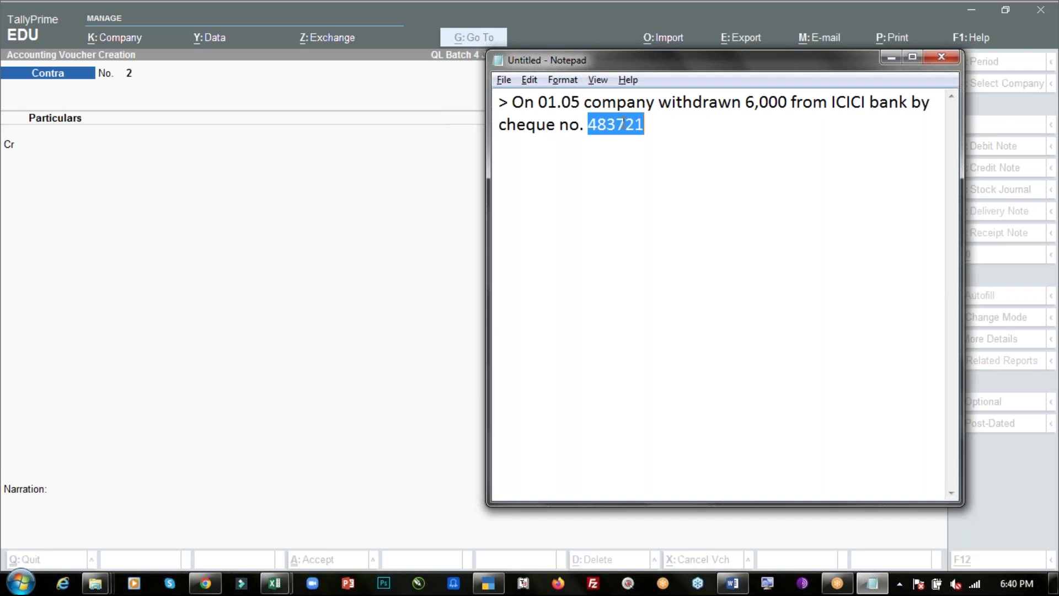
key("alt+Tab")
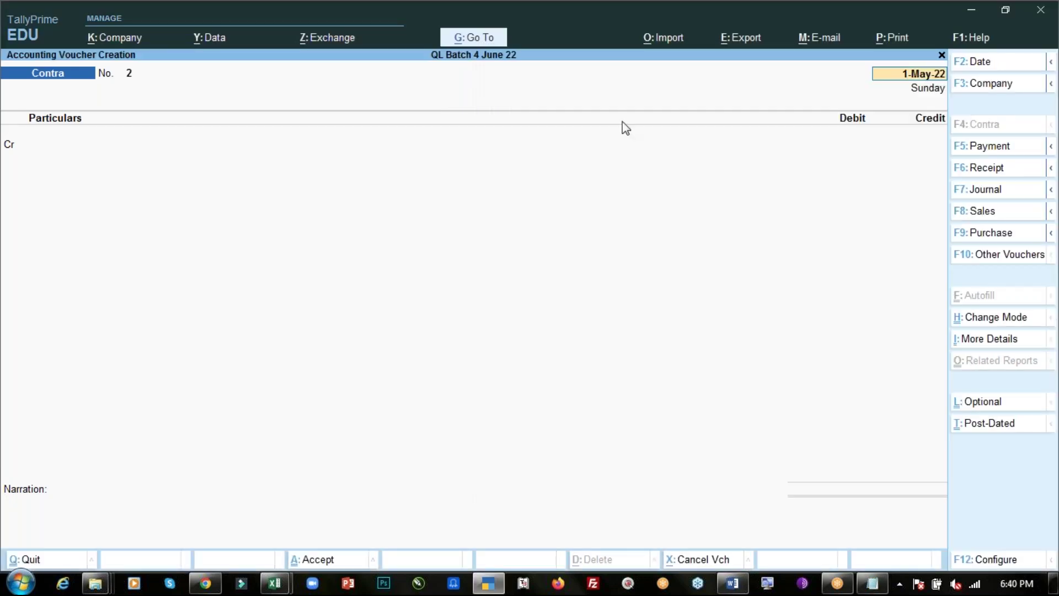
Keep the date 1-May-22 and credit ICICI Bank with 6,000 in the new contra voucher
key("Return")
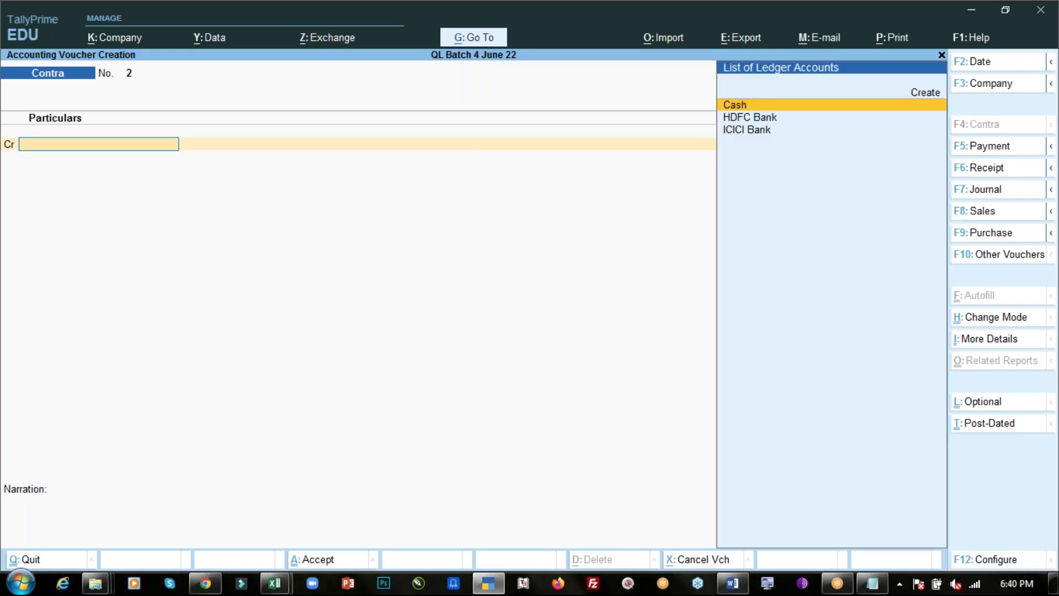
key("Down")
key("Down")
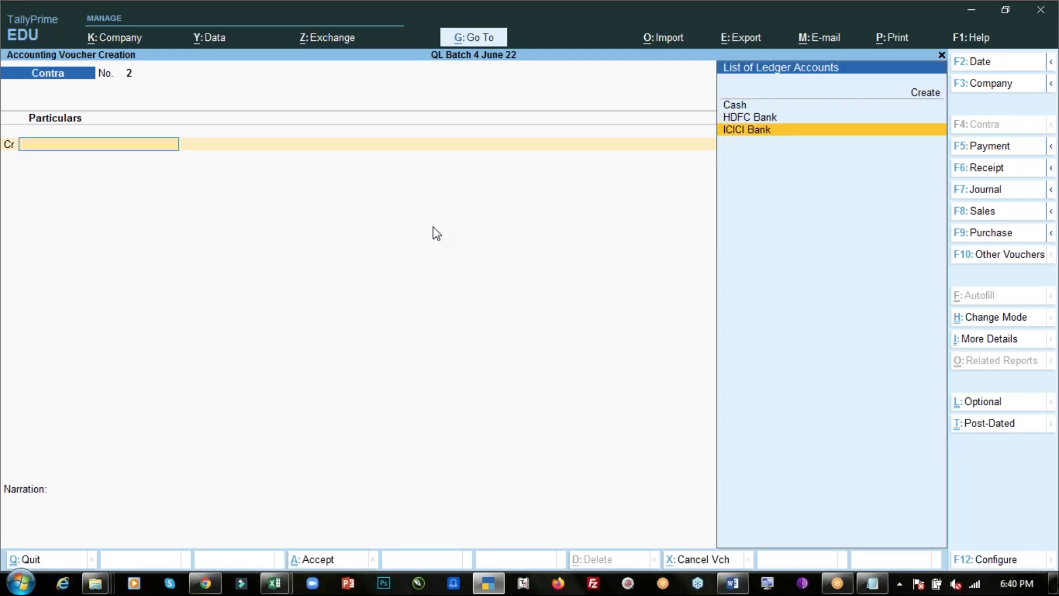
key("Return")
type("6000")
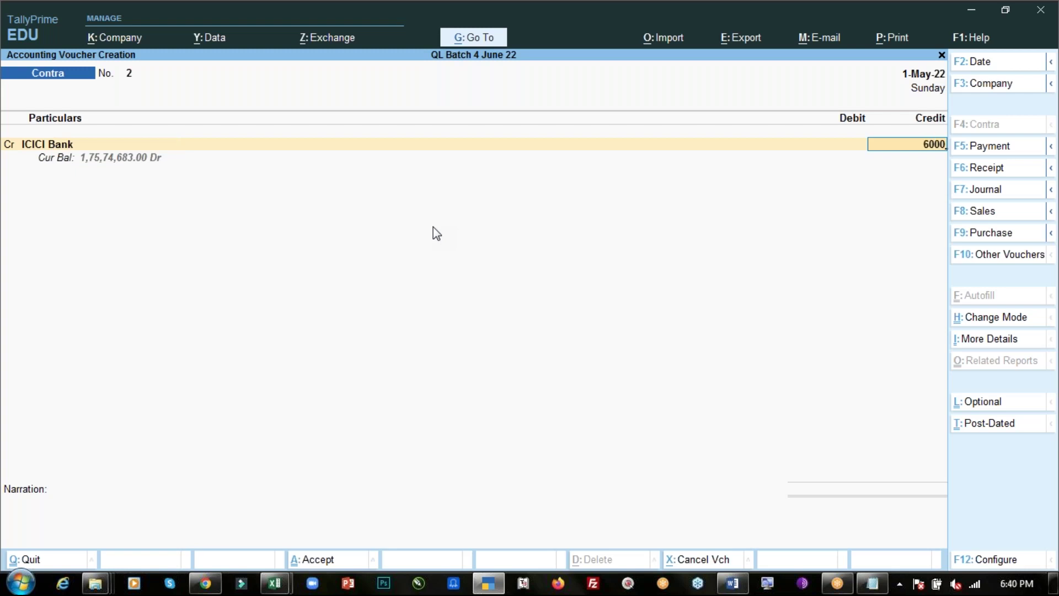
key("Return")
Allocate the ICICI Bank amount as a Cheque with range Not Applicable, instrument number 483721 and instrument date 1-May-22
key("Return")
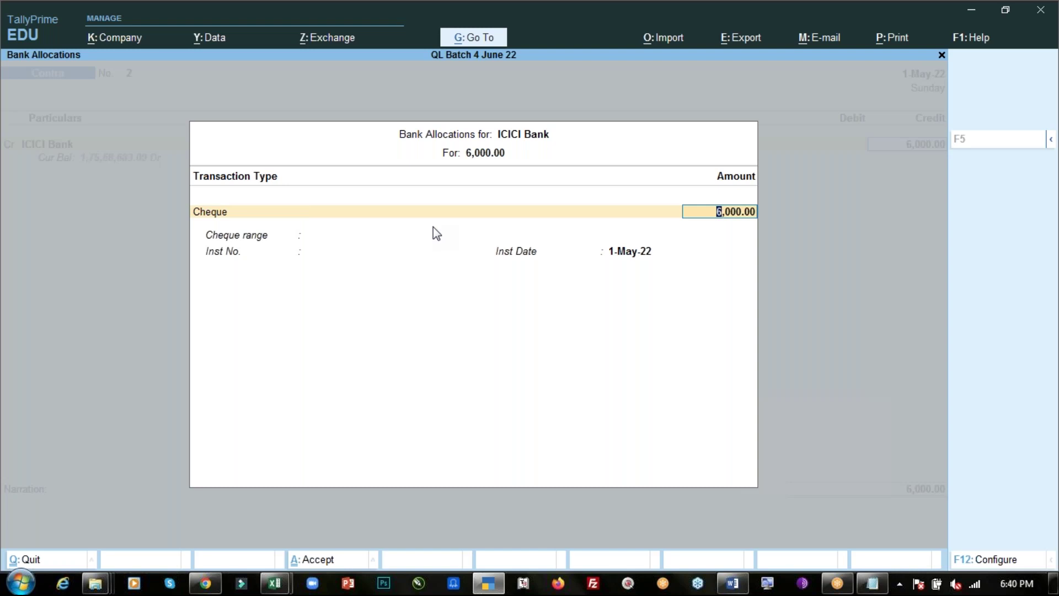
key("Return")
key("ctrl+v")
key("Return")
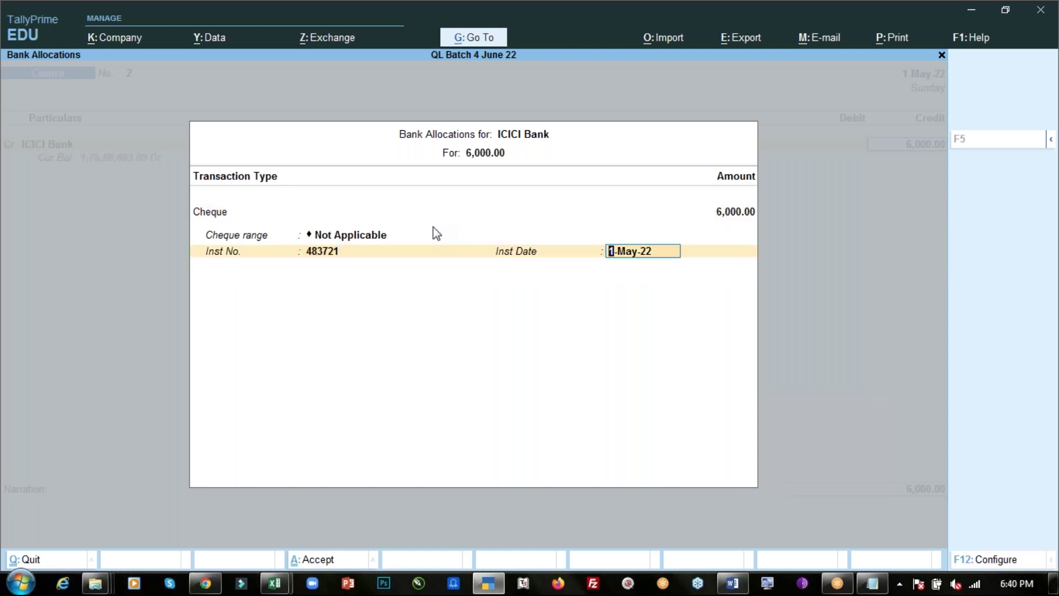
key("Return")
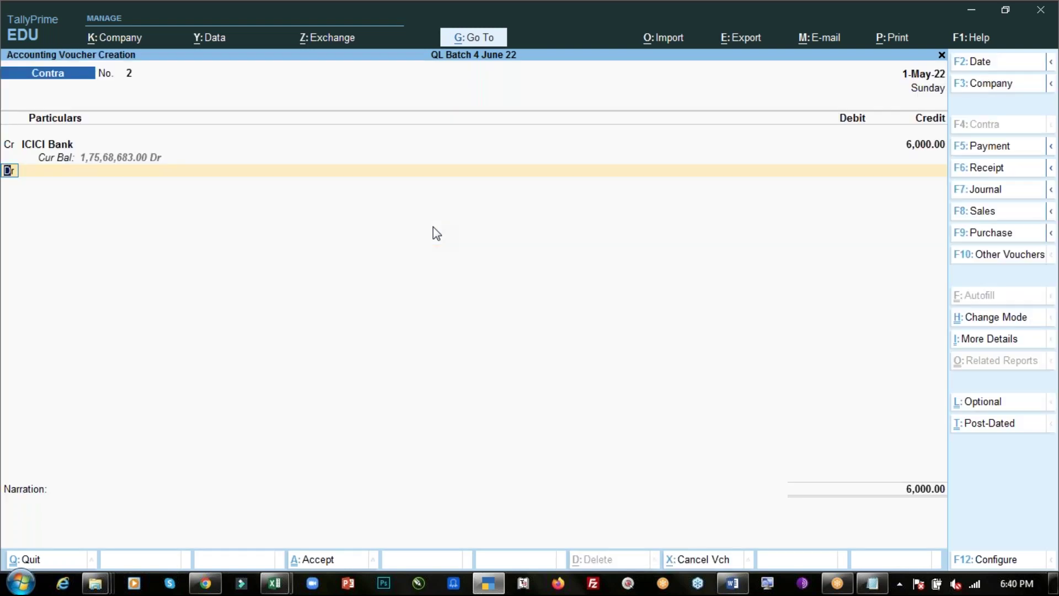
Debit Cash with 6,000 and save the contra voucher with an empty narration
key("Return")
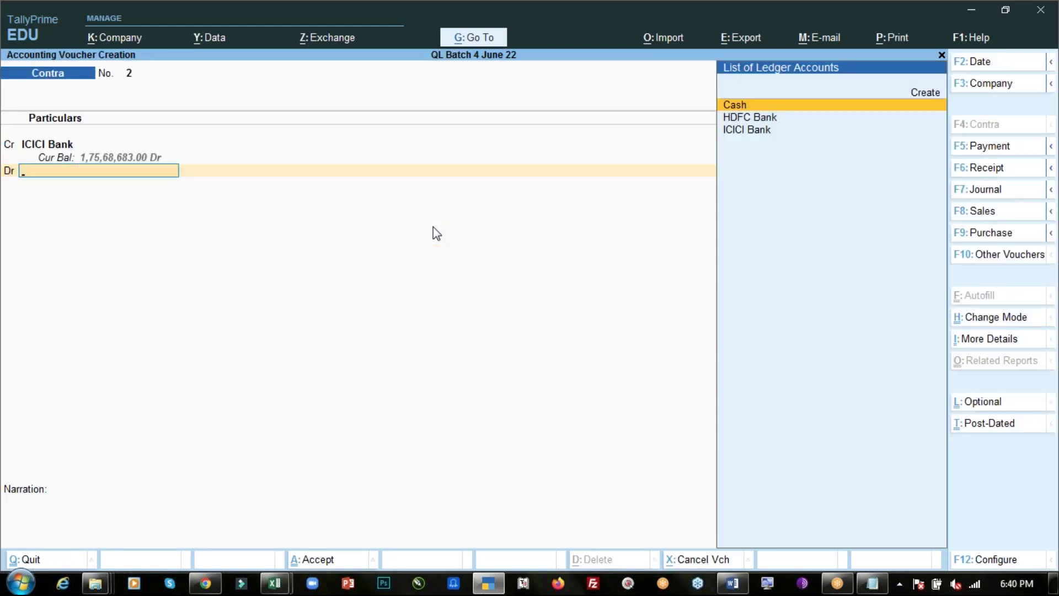
key("Return")
key("Return")
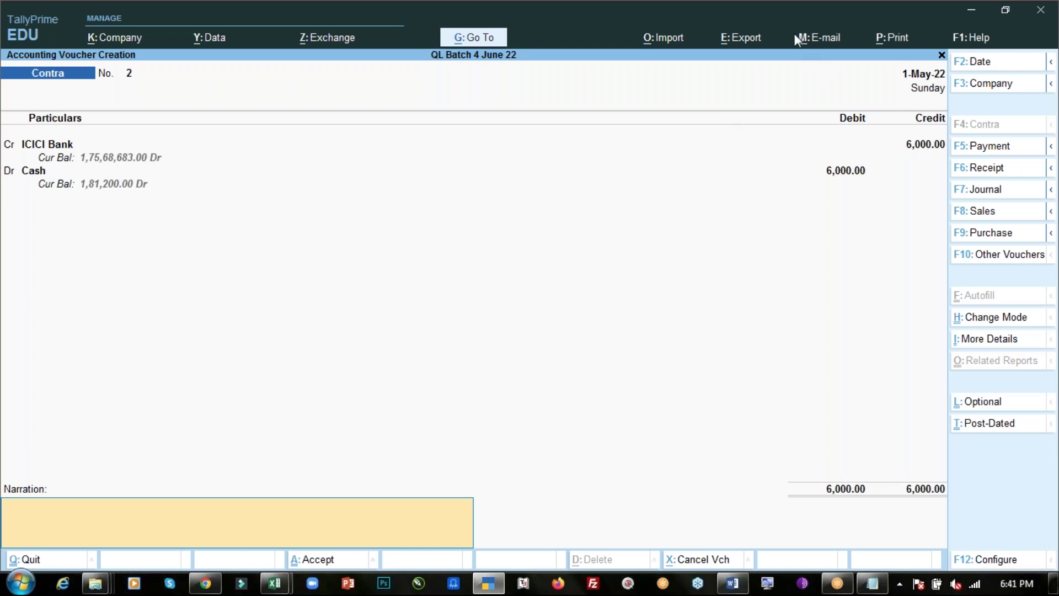
key("Return")
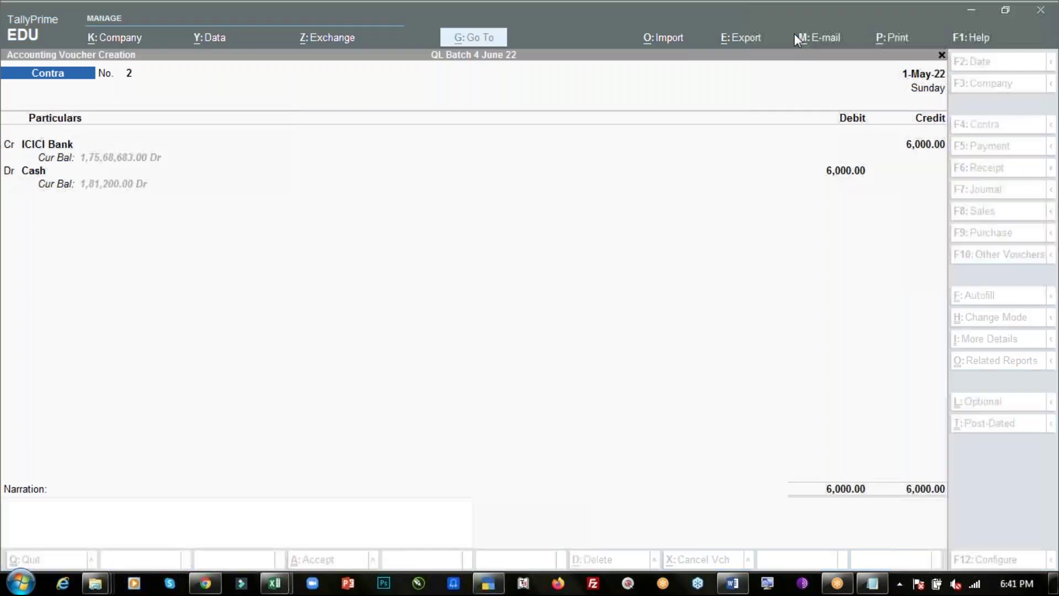
left_click(332, 512)
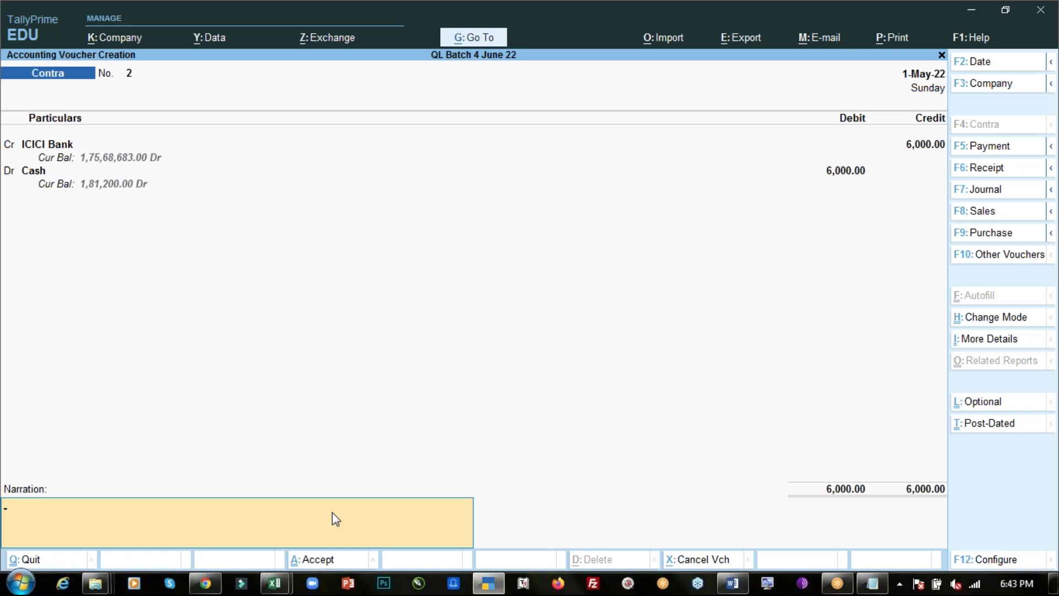
key("Return")
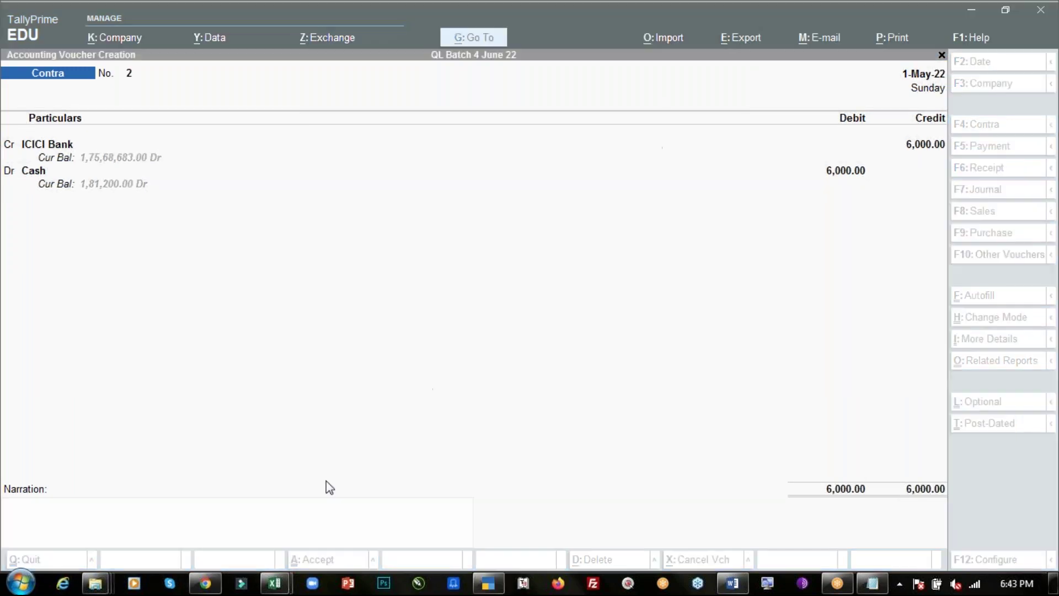
key("Return")
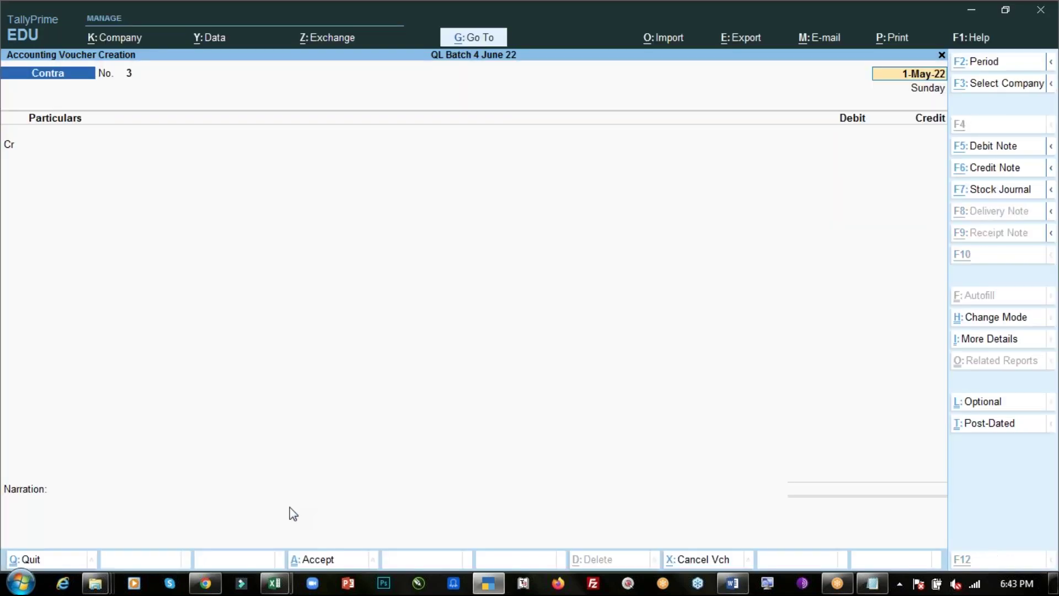
Switch to the Day-4 PDF and examine transaction number 7, highlighting its text and the word Stationery
key("alt+Tab")
key("alt+Tab")
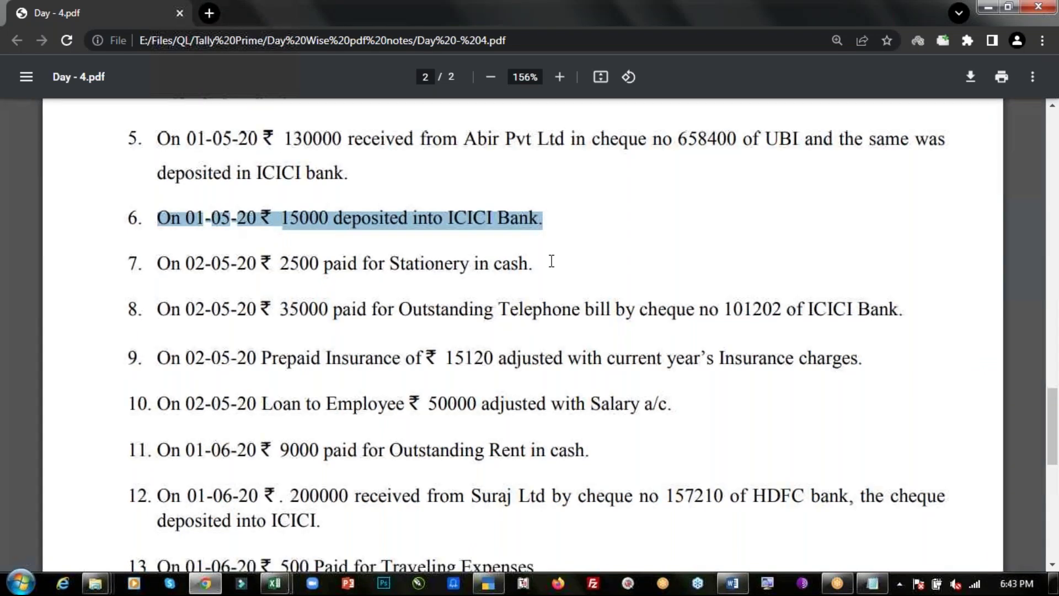
scroll(552, 260, "down", 2)
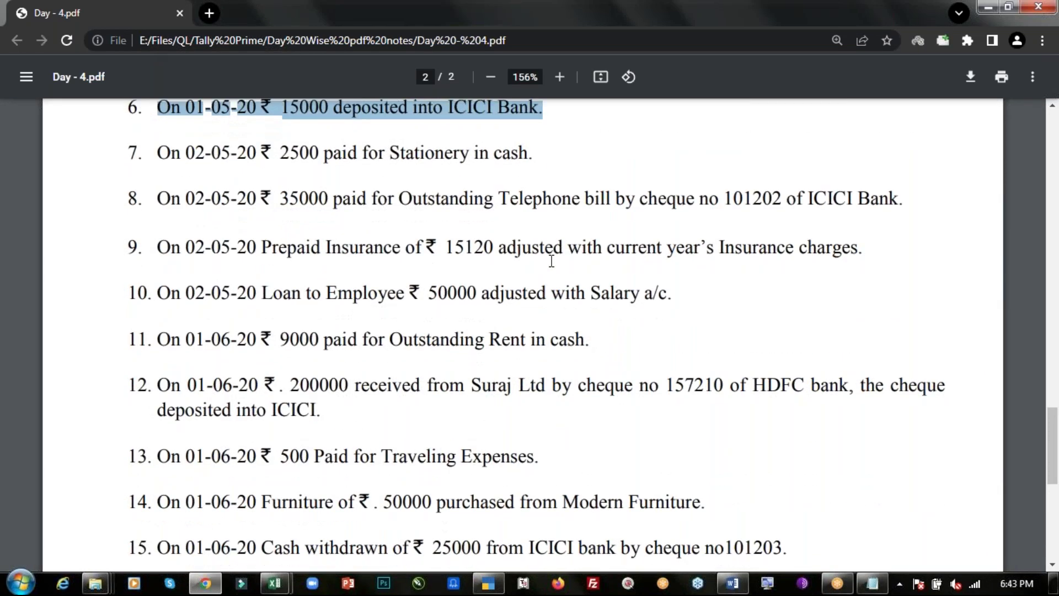
left_click_drag(163, 132, 334, 138)
left_click_drag(441, 142, 542, 142)
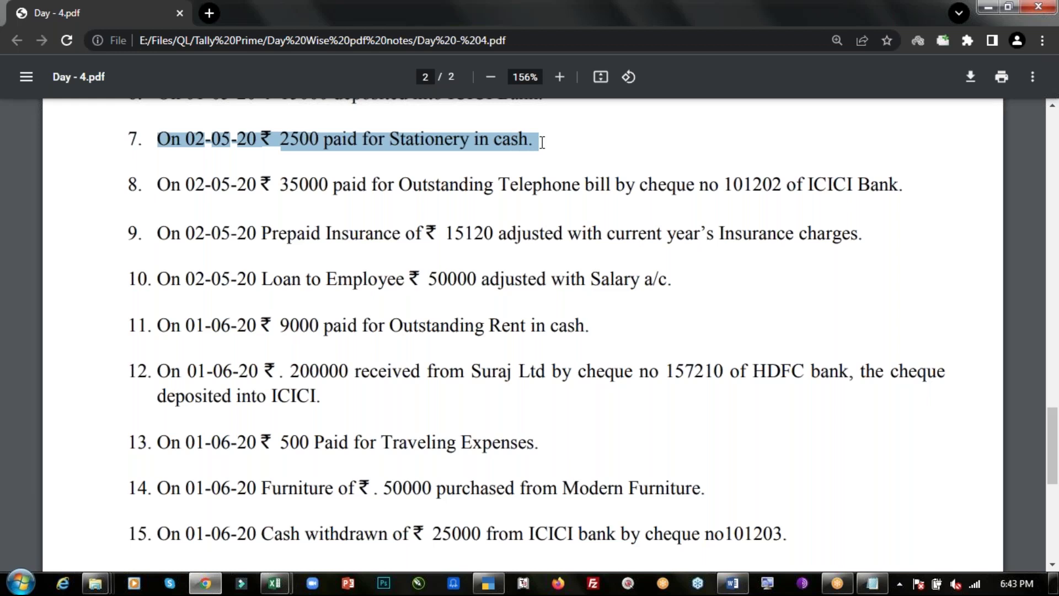
double_click(433, 141)
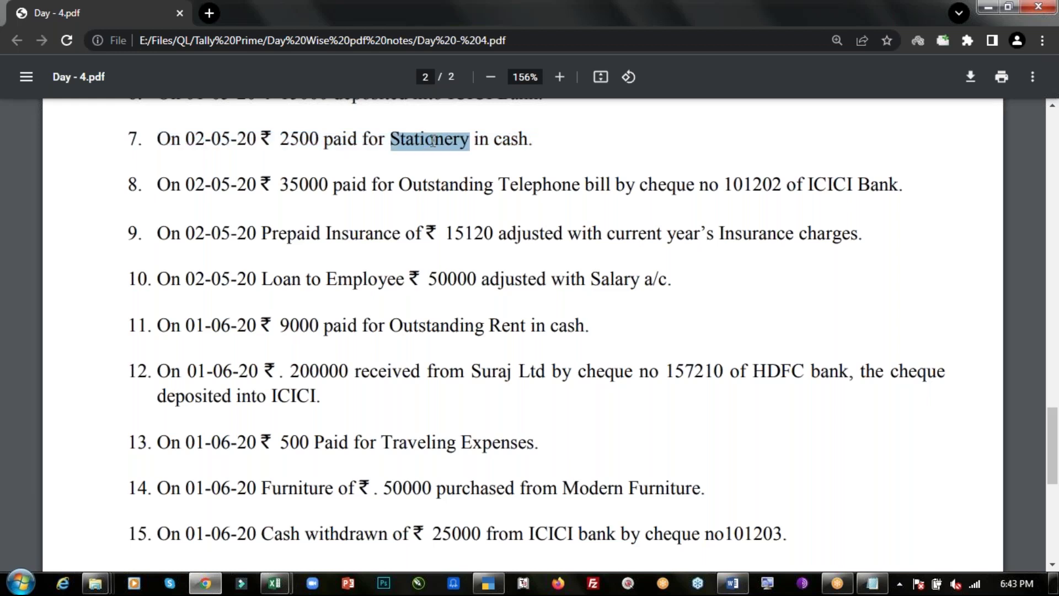
Return to TallyPrime and start a payment voucher dated 2-May-22
key("alt+Tab")
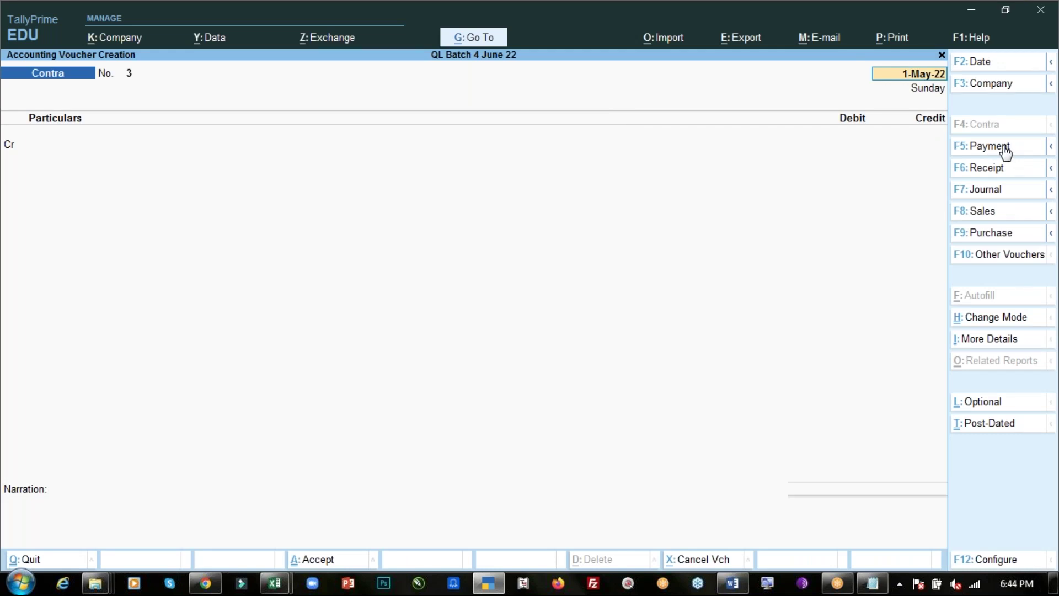
left_click(1005, 148)
key("alt+Tab")
key("alt+Tab")
type("2.5")
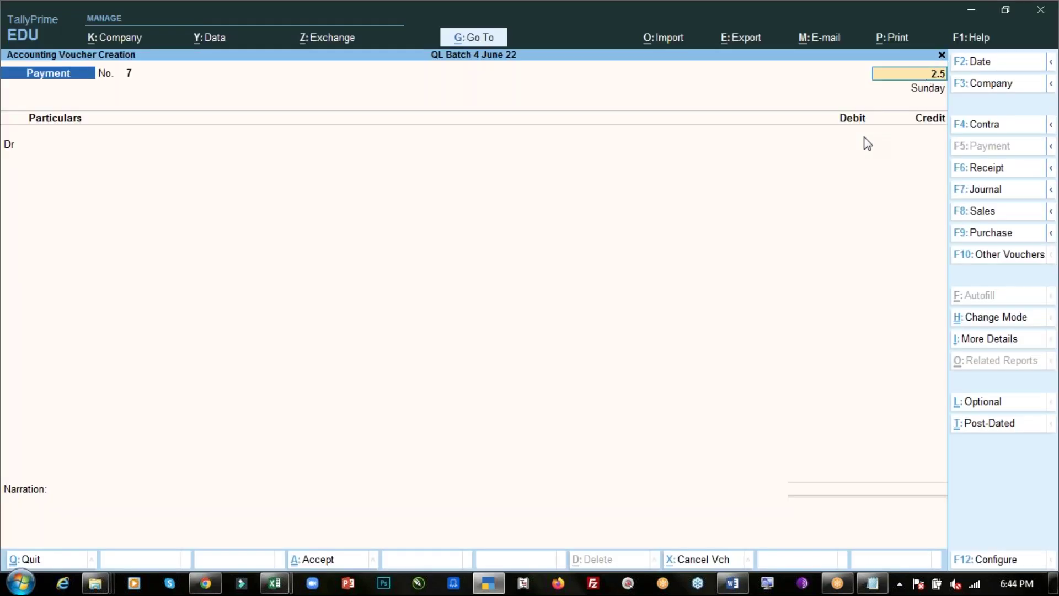
key("Return")
Create a ledger named Stationery Expense under Indirect Expenses, with ledger type Not Applicable, as the debit account of the payment voucher
type("St")
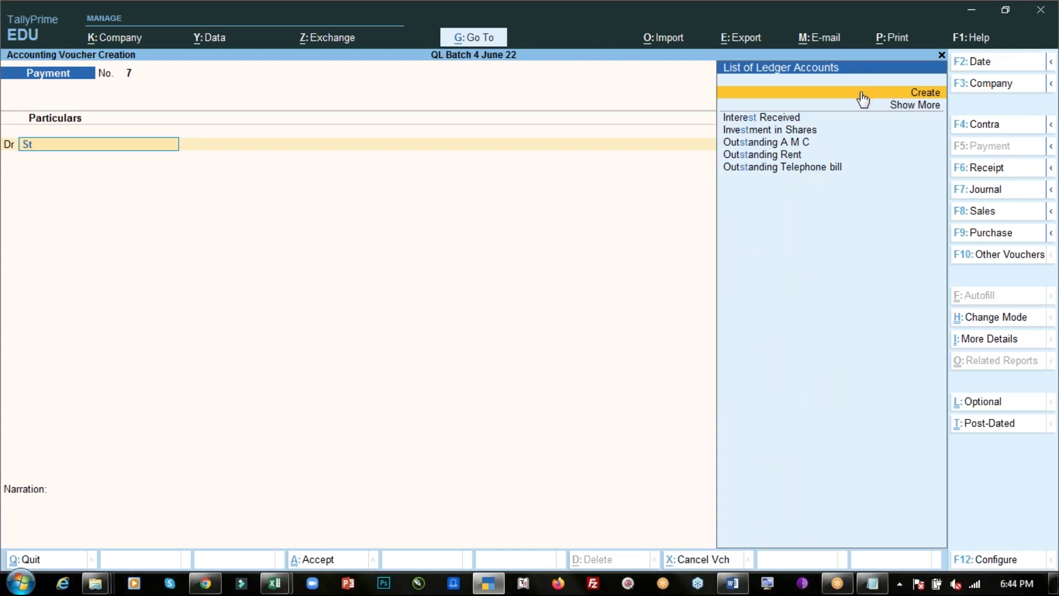
key("Return")
type("Stationery")
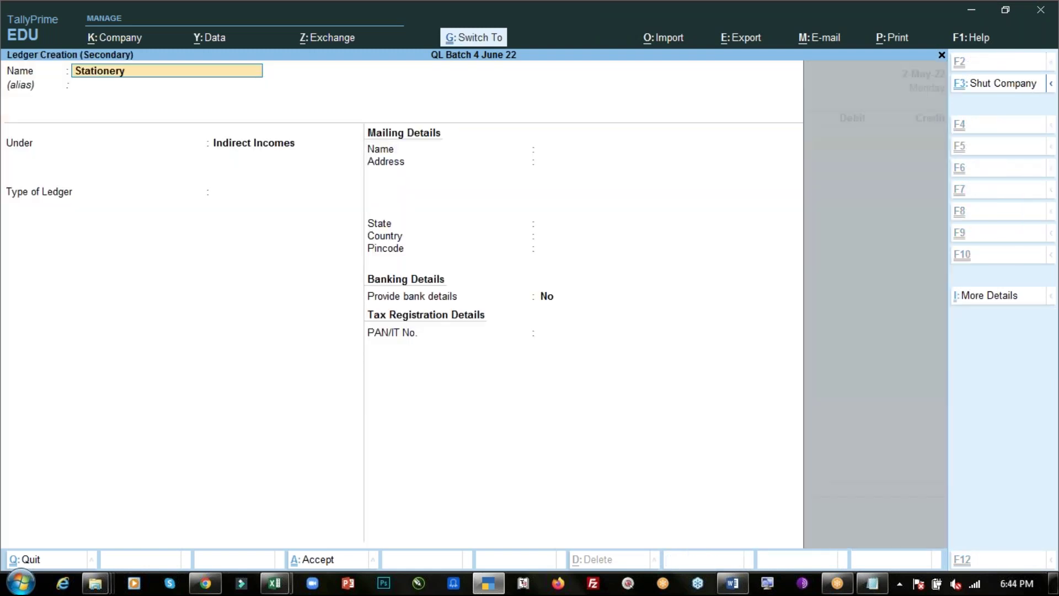
type(" Expense")
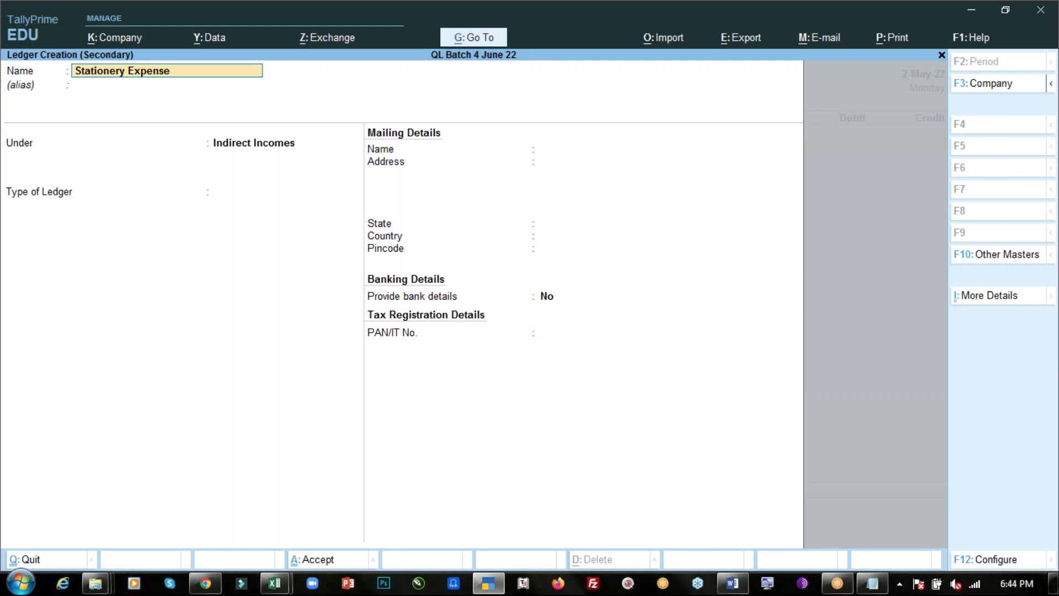
key("Return")
key("Return")
key("Up")
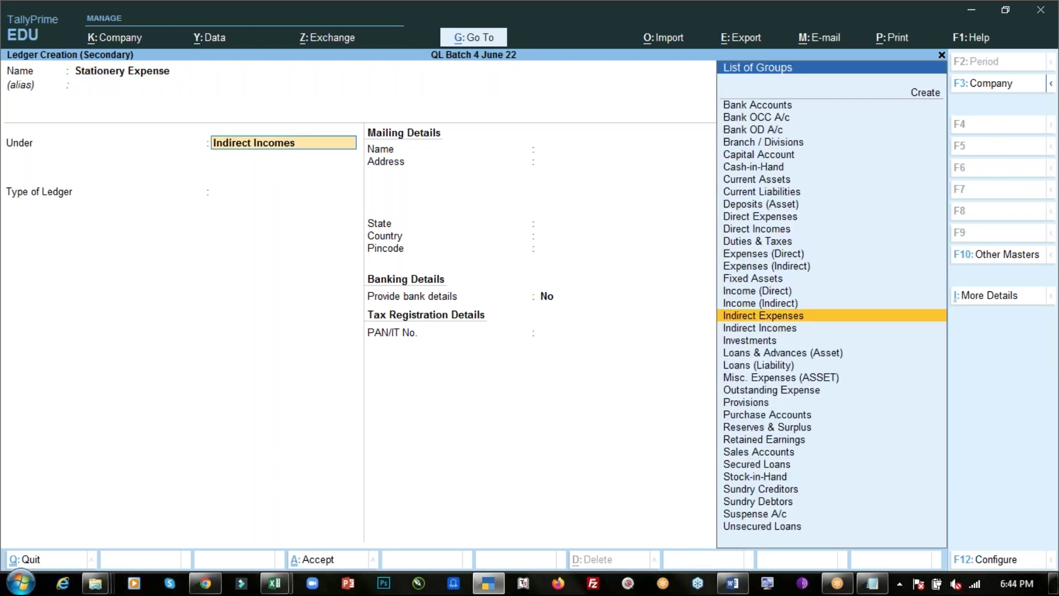
key("Return")
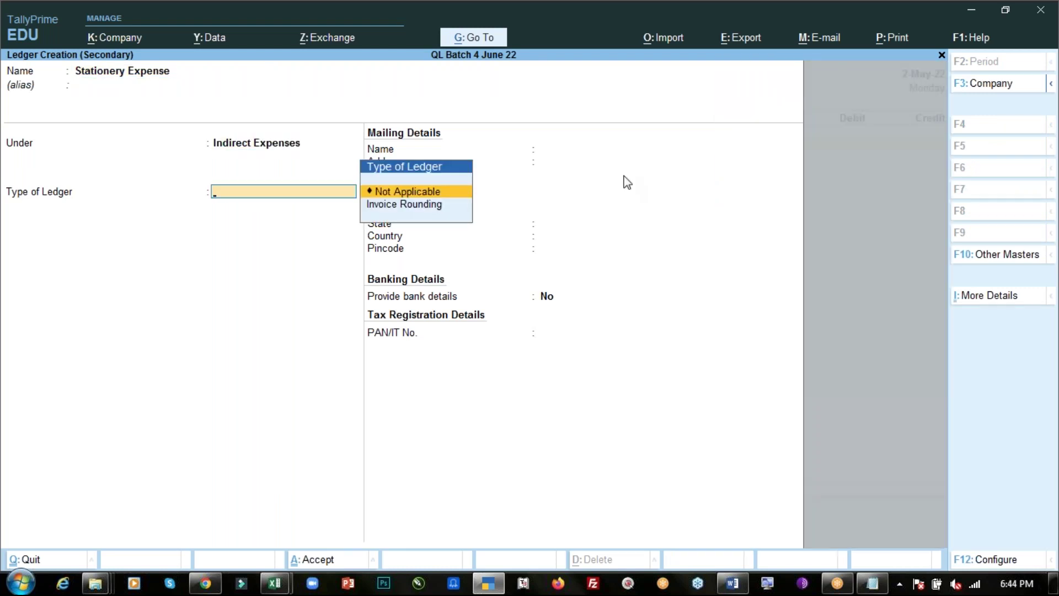
key("Return")
key("ctrl")
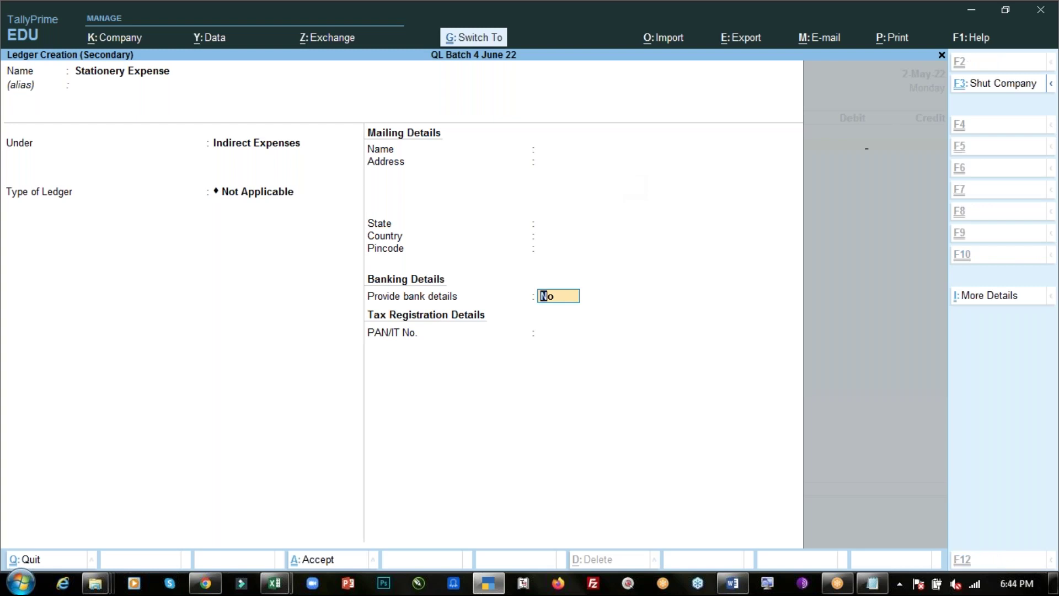
key("ctrl+a")
Check the amount of transaction 7 in the Day-4 PDF and debit Stationery Expense with 2,500
key("alt+Tab")
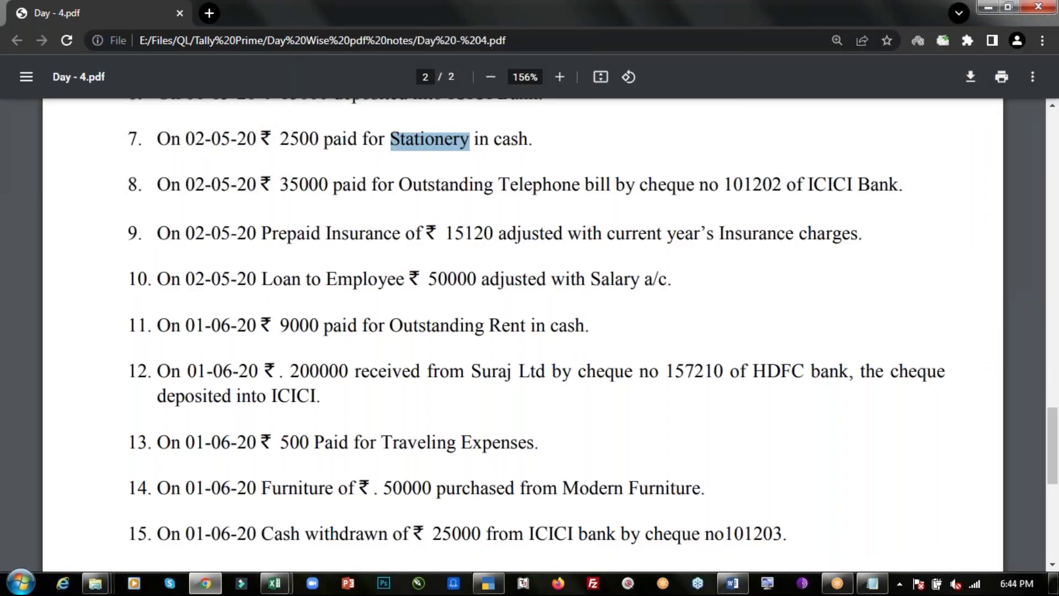
key("alt+Tab")
type("2500")
key("Return")
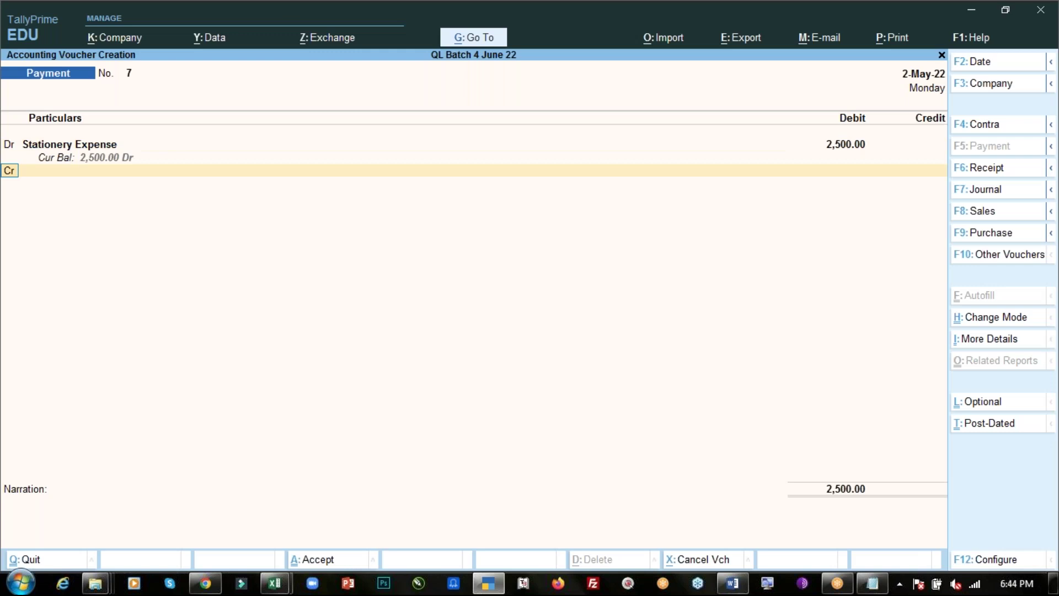
Credit Cash with 2,500 and save the payment voucher
key("Return")
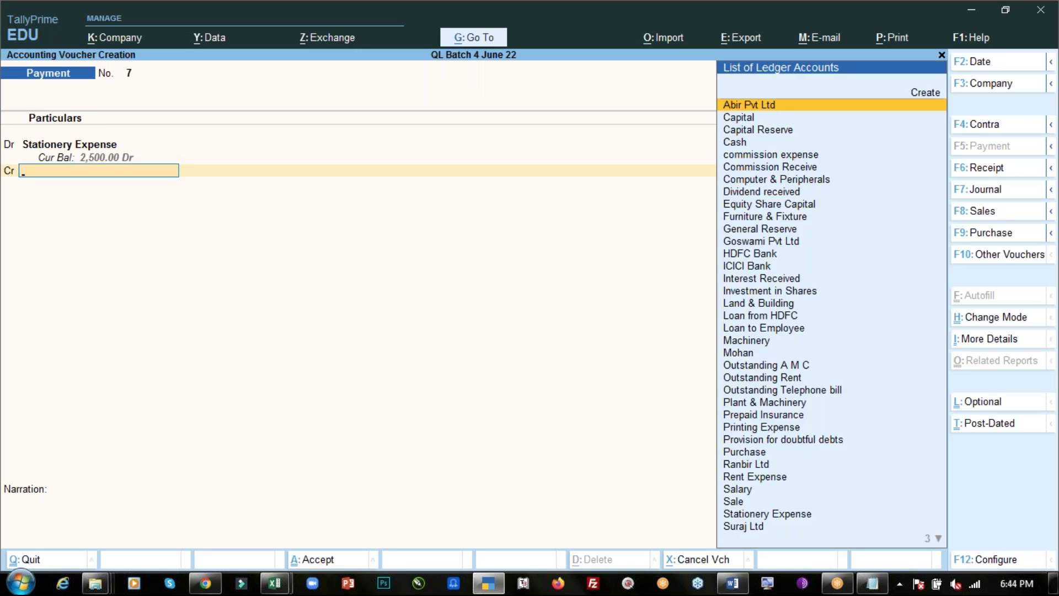
type("Cas")
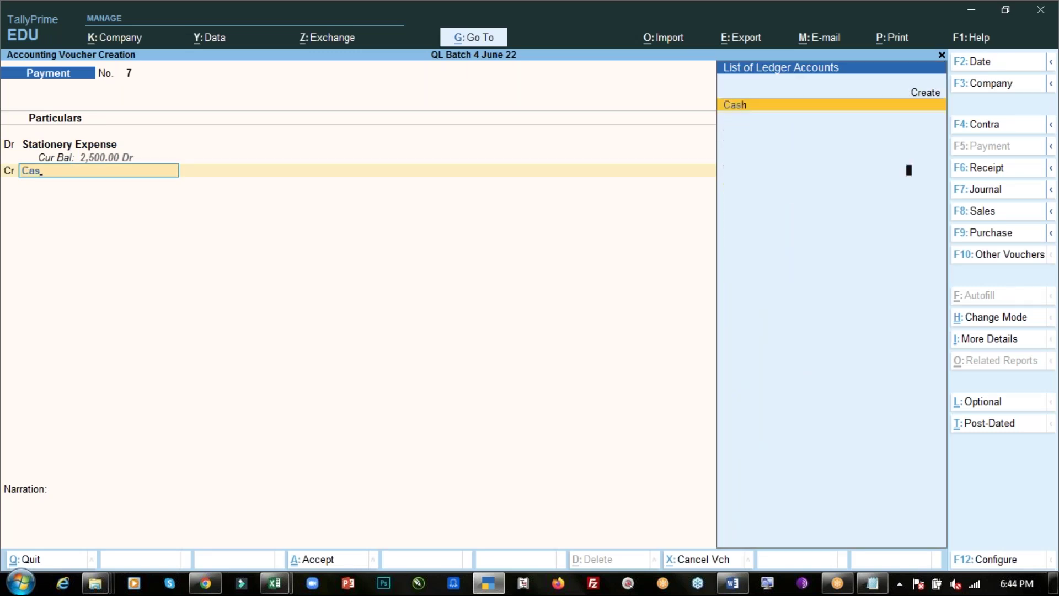
key("Return")
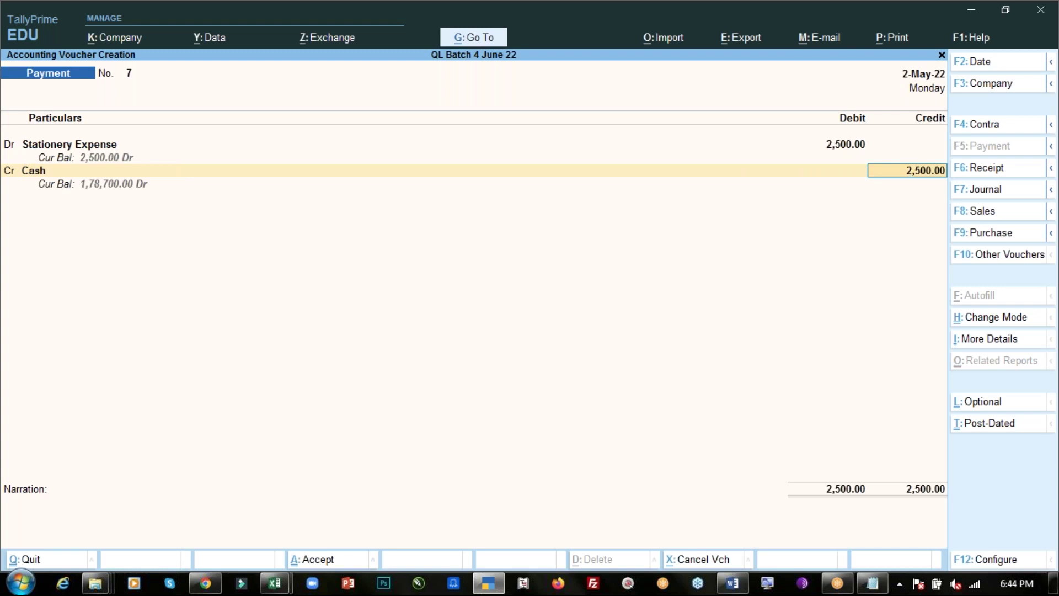
key("ctrl+a")
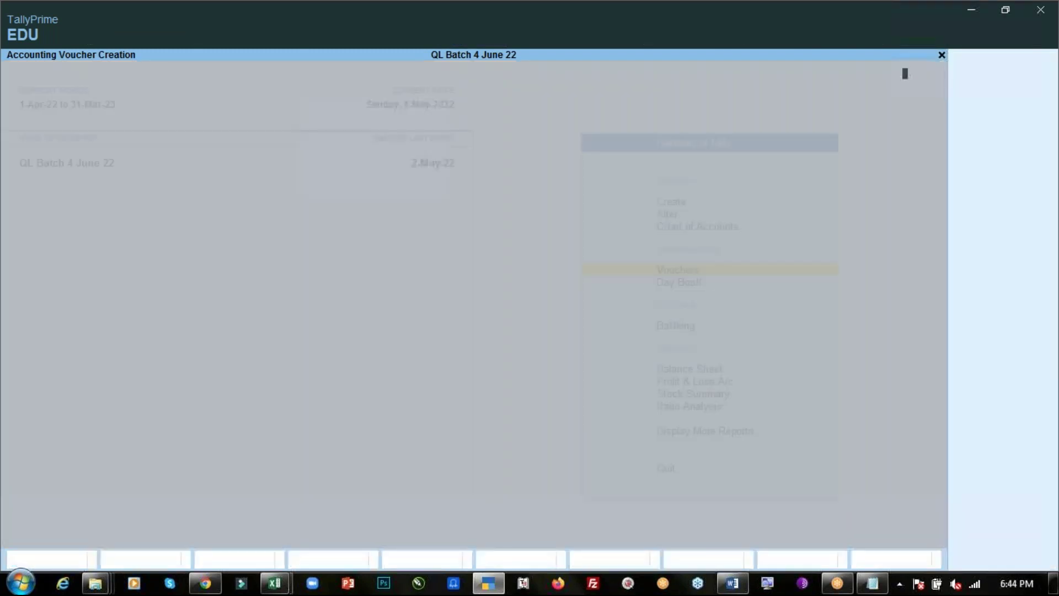
Switch to the Day-4 PDF, examine transaction number 8 and select its cheque number 101202
key("alt")
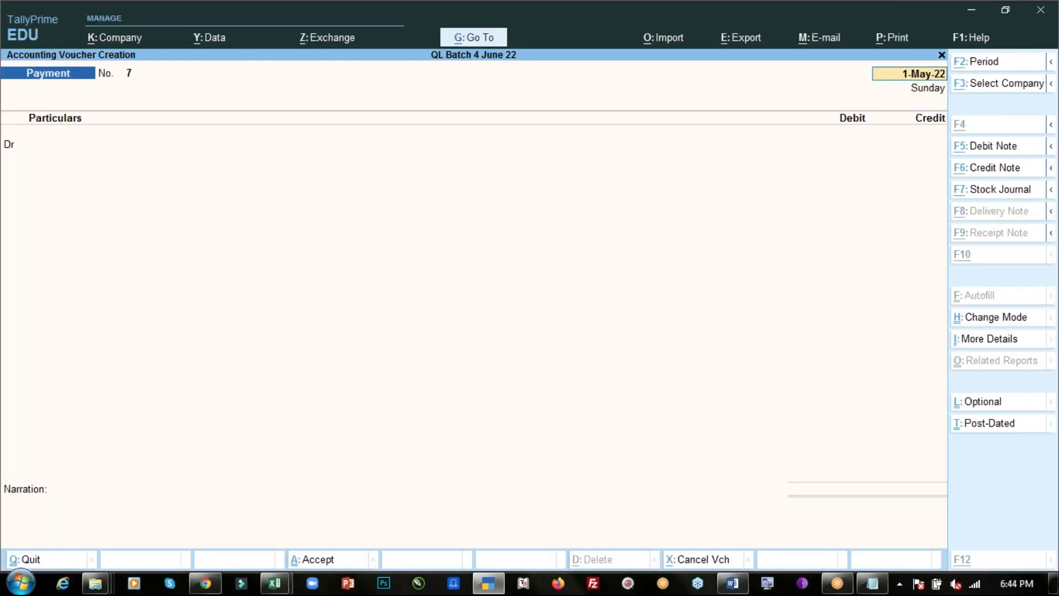
key("alt+Tab")
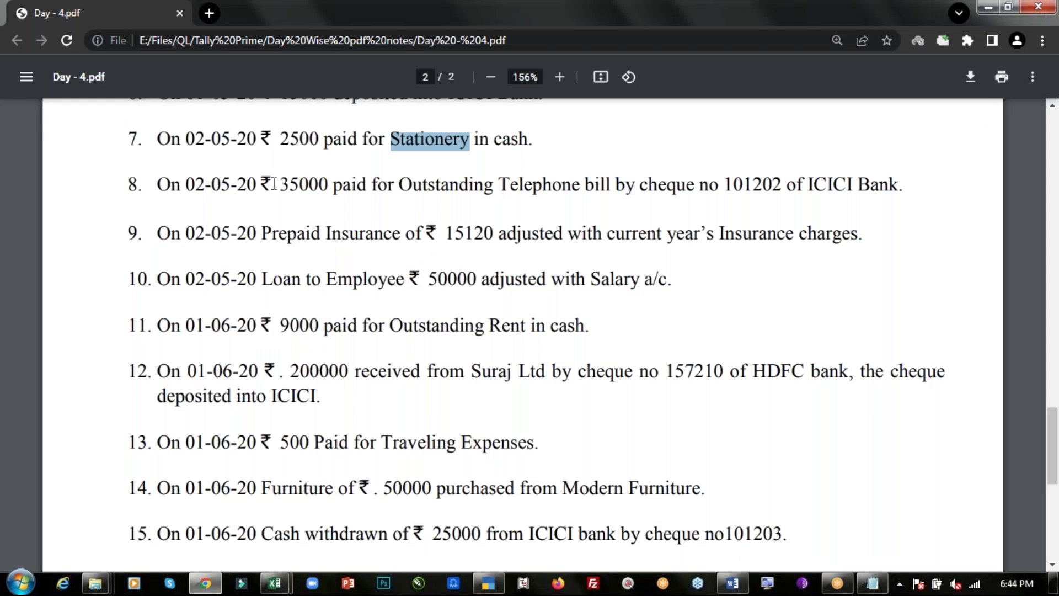
left_click_drag(158, 180, 341, 181)
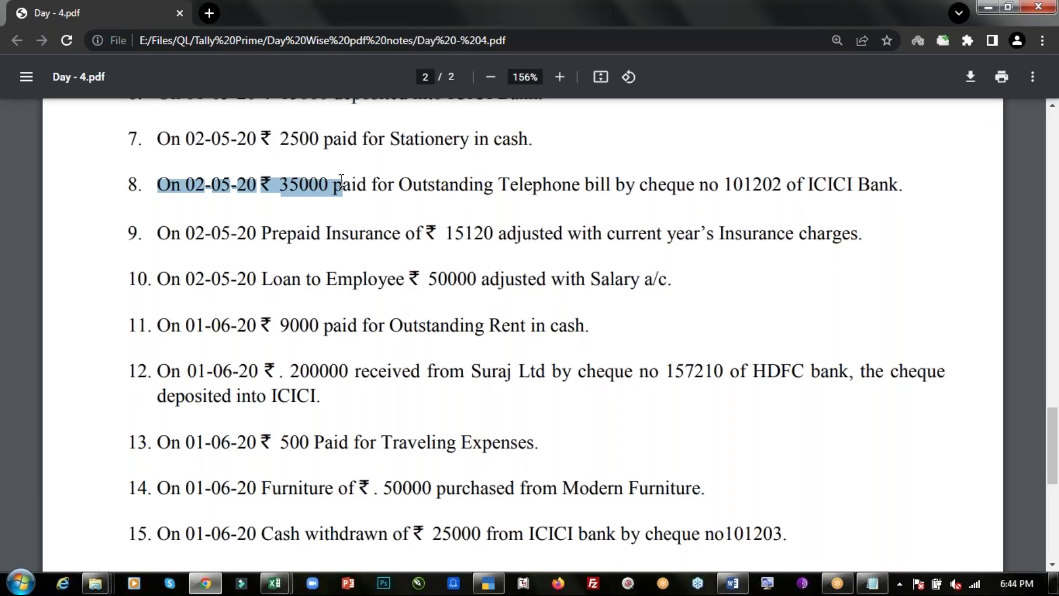
left_click_drag(342, 179, 798, 175)
double_click(748, 188)
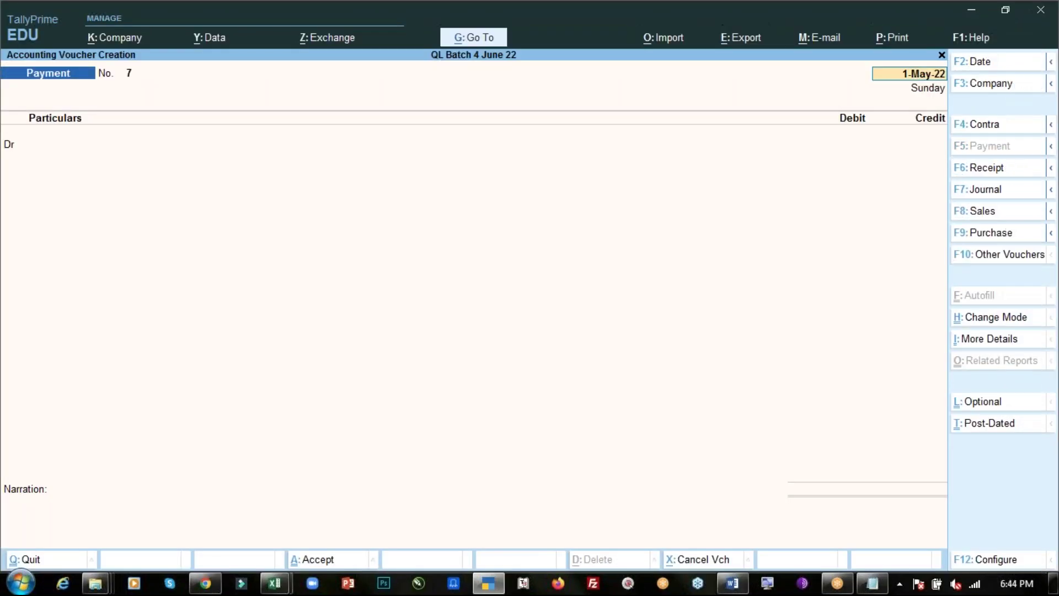
Return to TallyPrime, date the payment voucher 2-May-22 and debit Outstanding Telephone bill with 35,000
type("2.5")
key("Return")
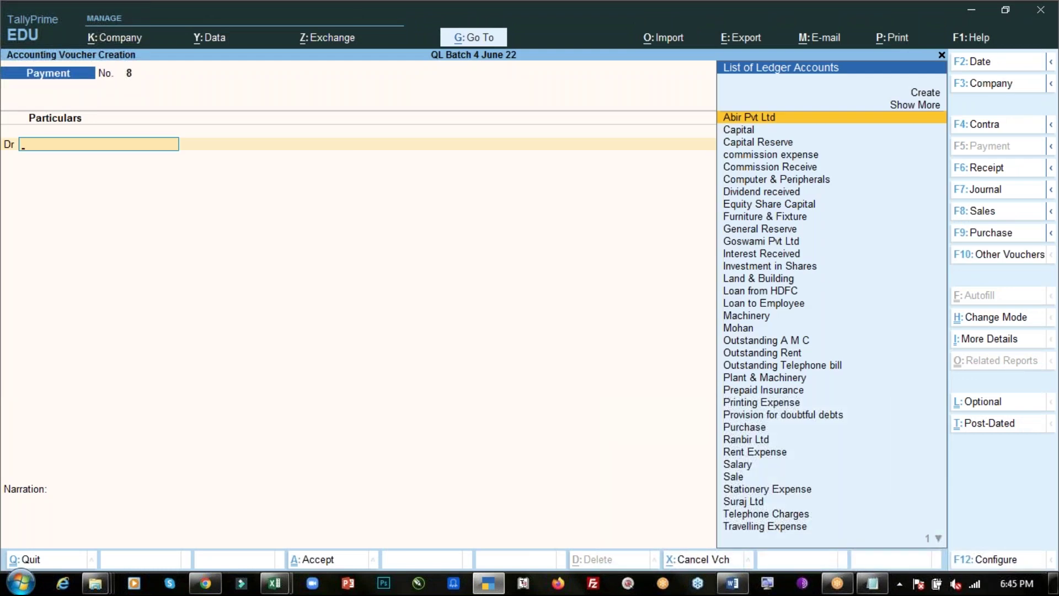
type("Ou")
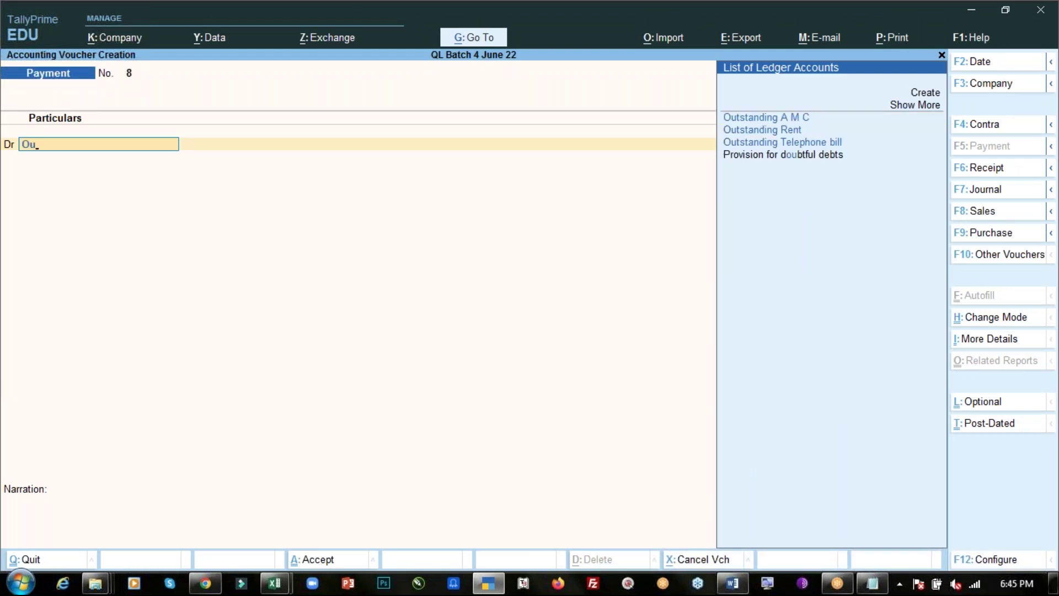
type("t")
key("Down")
key("Down")
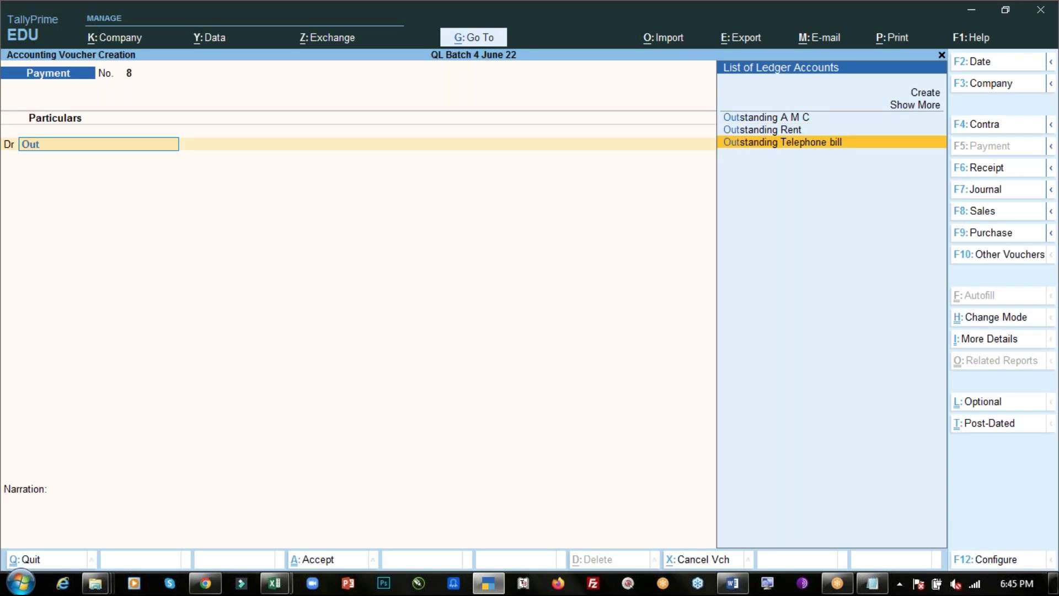
key("Return")
type("35")
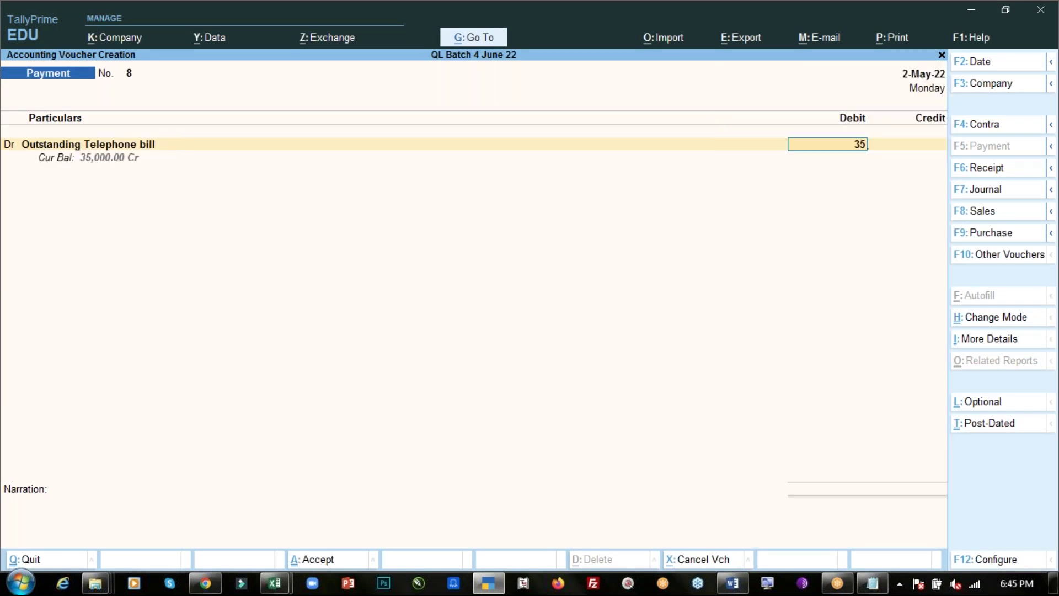
type("000")
key("Return")
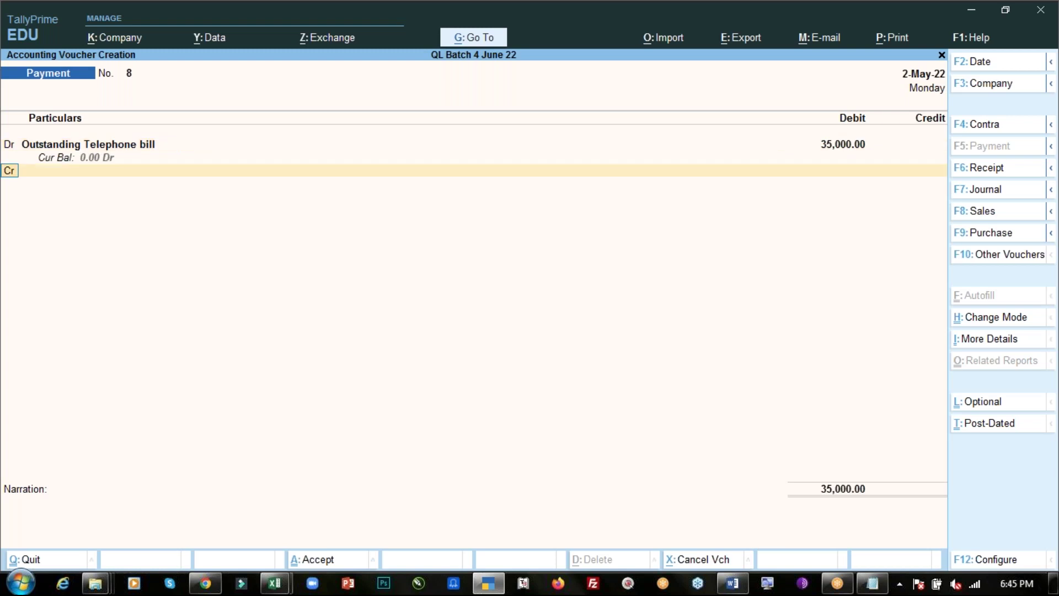
Credit ICICI Bank with 35,000 in the telephone bill payment voucher
key("Return")
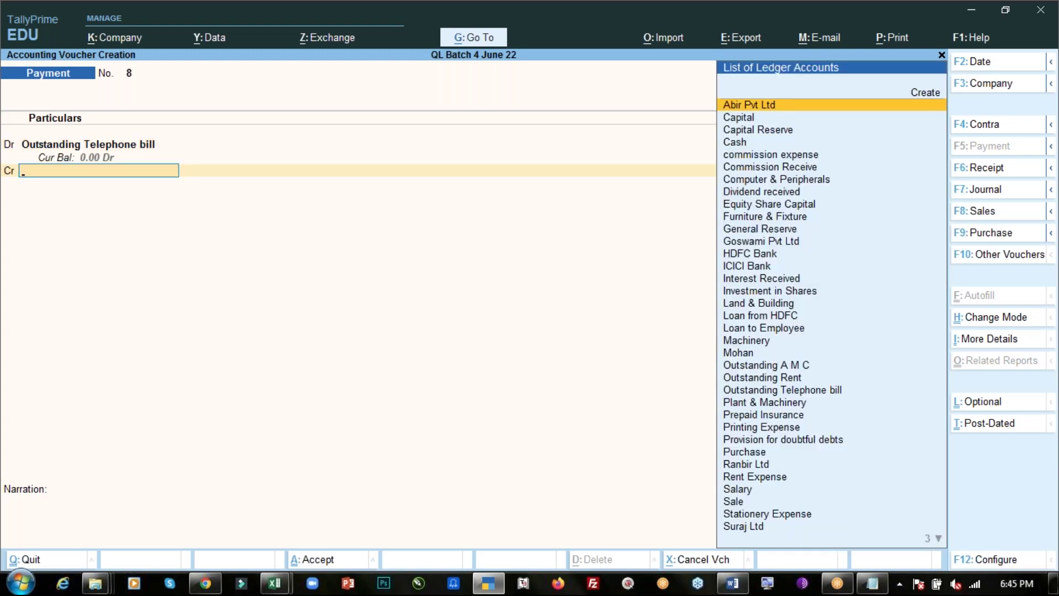
type("Ic")
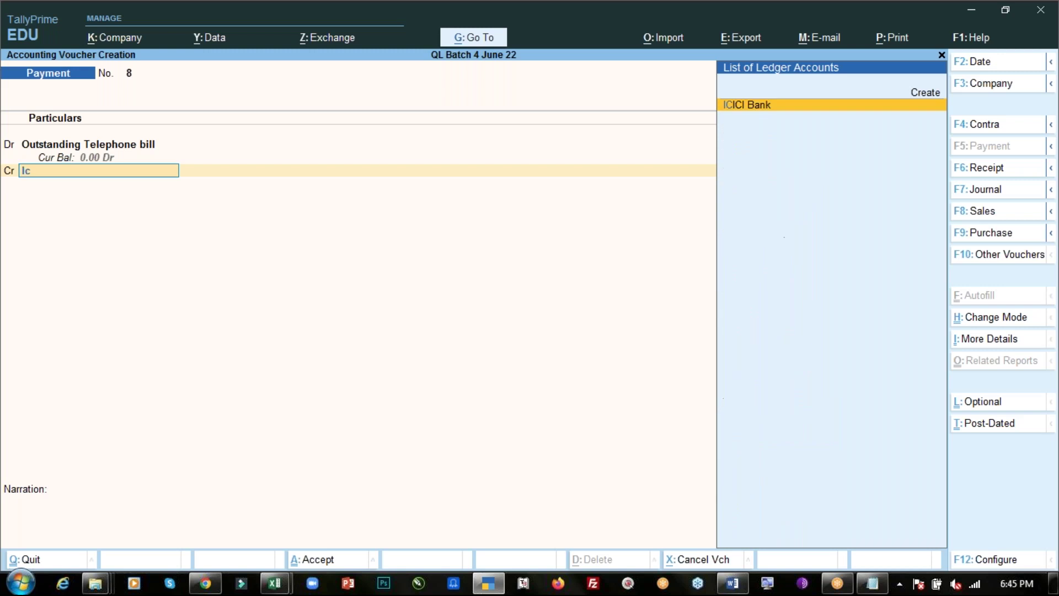
key("Return")
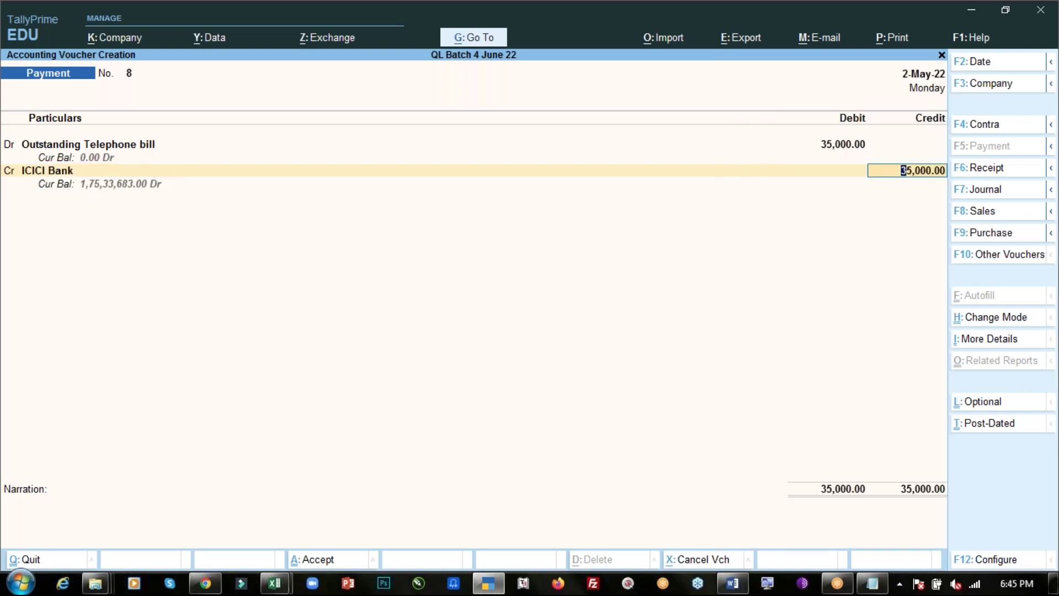
Paste the copied cheque number into the ICICI Bank allocation and save the payment voucher
key("Return")
key("Return")
key("ctrl+alt+v")
key("Return")
key("Return")
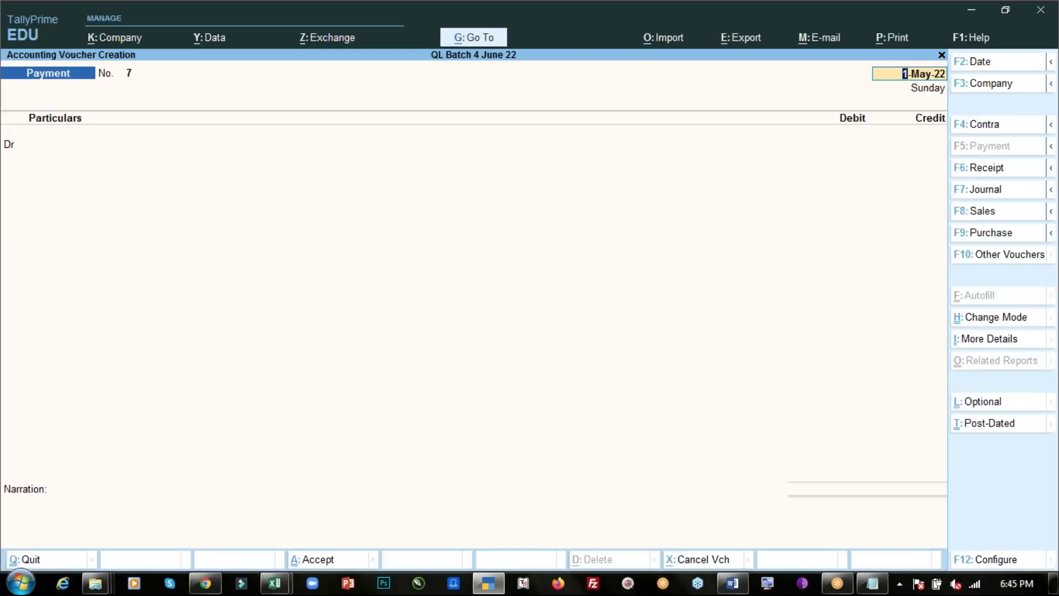
Switch to the Day-4 PDF and examine transaction number 9, highlighting its text on the Prepaid Insurance adjustment
key("alt+Tab")
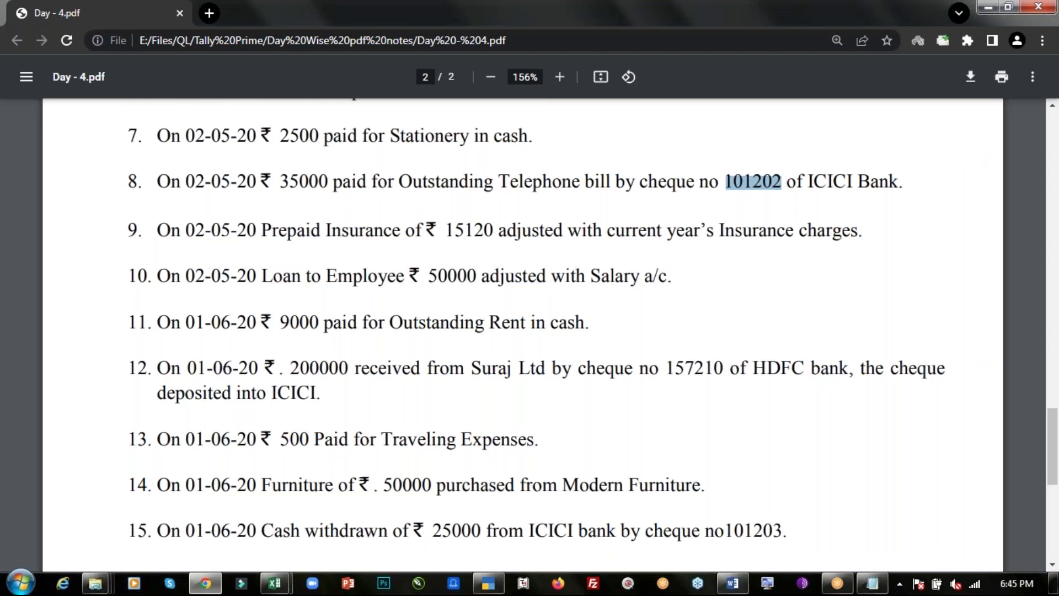
scroll(366, 138, "down", 2)
left_click_drag(159, 156, 297, 158)
left_click_drag(395, 159, 867, 156)
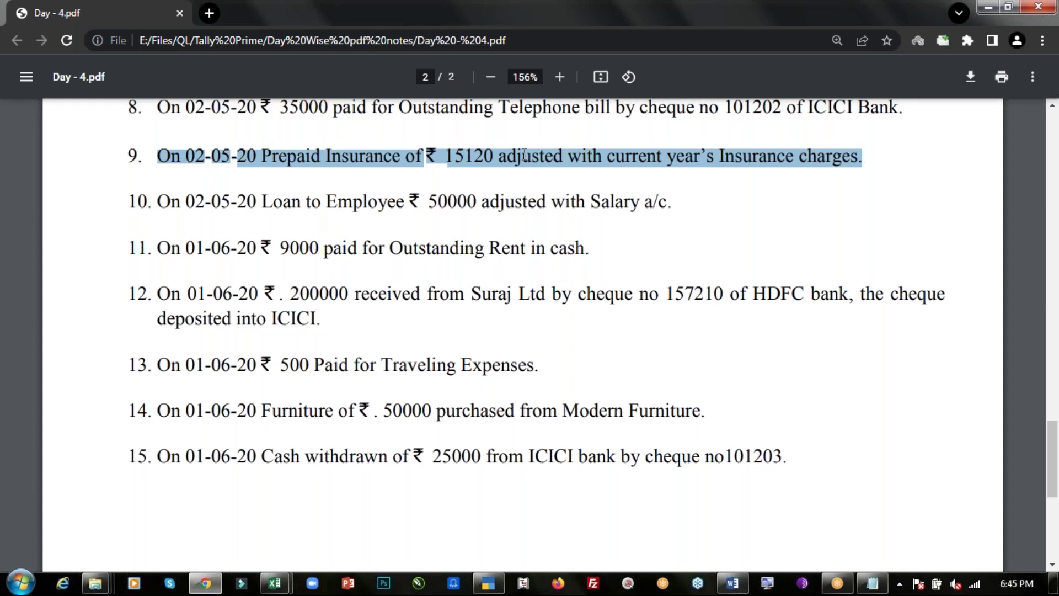
Open the Day-3 PDF, examine the Prepaid Insurance row of its ledger table, and return to the Day-4 PDF
key("alt+Tab")
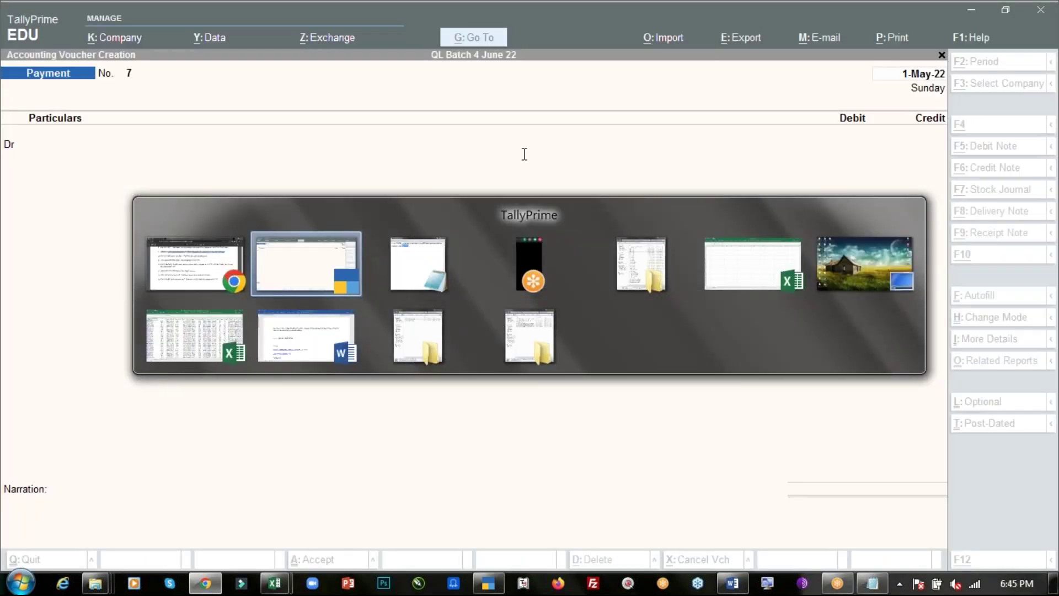
key("Tab")
key("Tab")
key("alt+Tab")
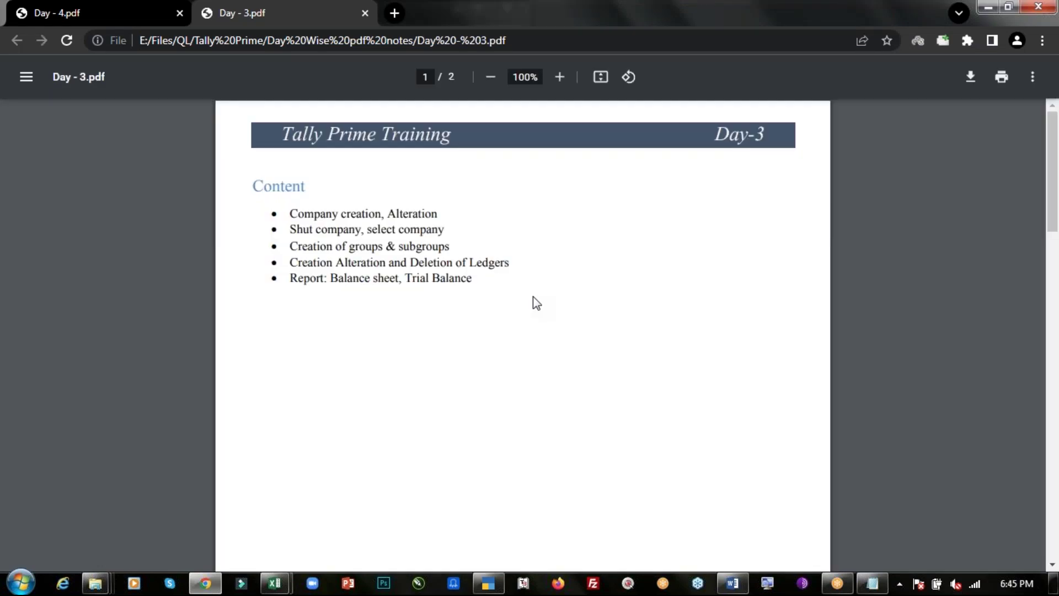
scroll(533, 296, "down", 7)
scroll(533, 296, "down", 10)
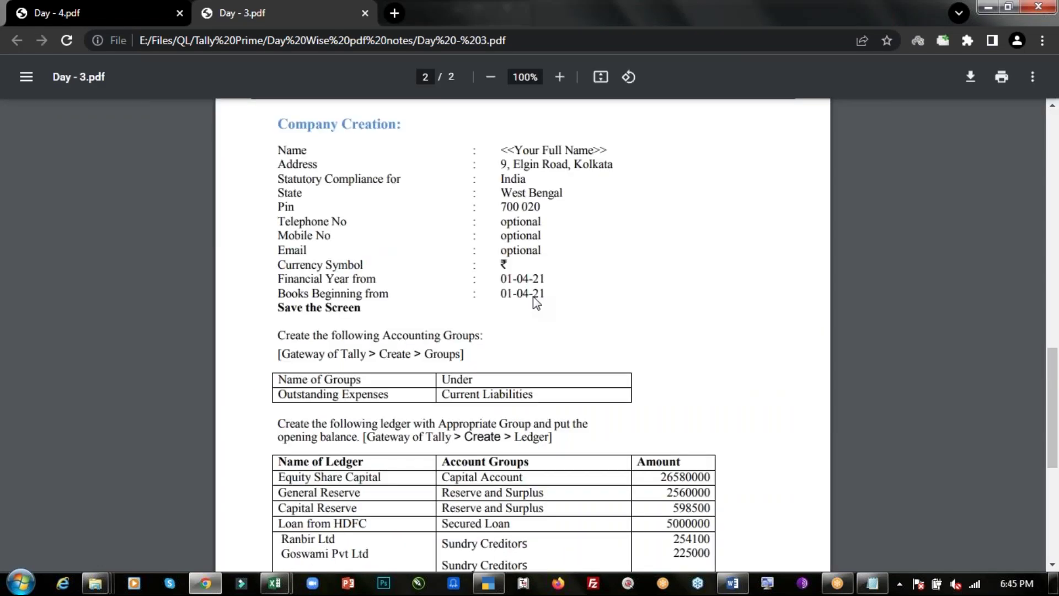
scroll(525, 361, "up", 1, "ctrl")
scroll(527, 364, "up", 2, "ctrl")
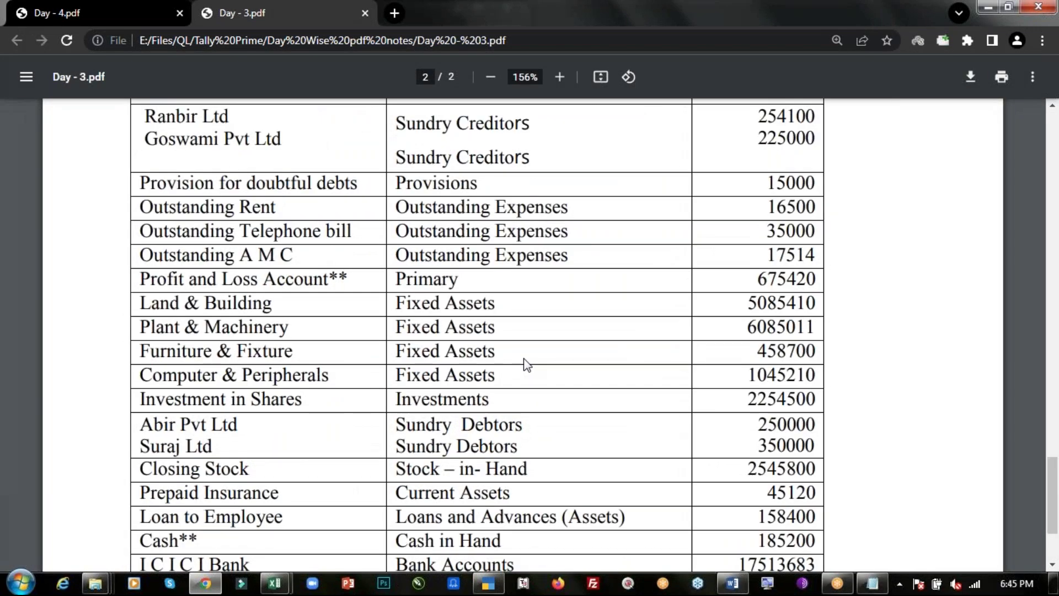
scroll(527, 364, "down", 1)
left_click_drag(148, 441, 826, 441)
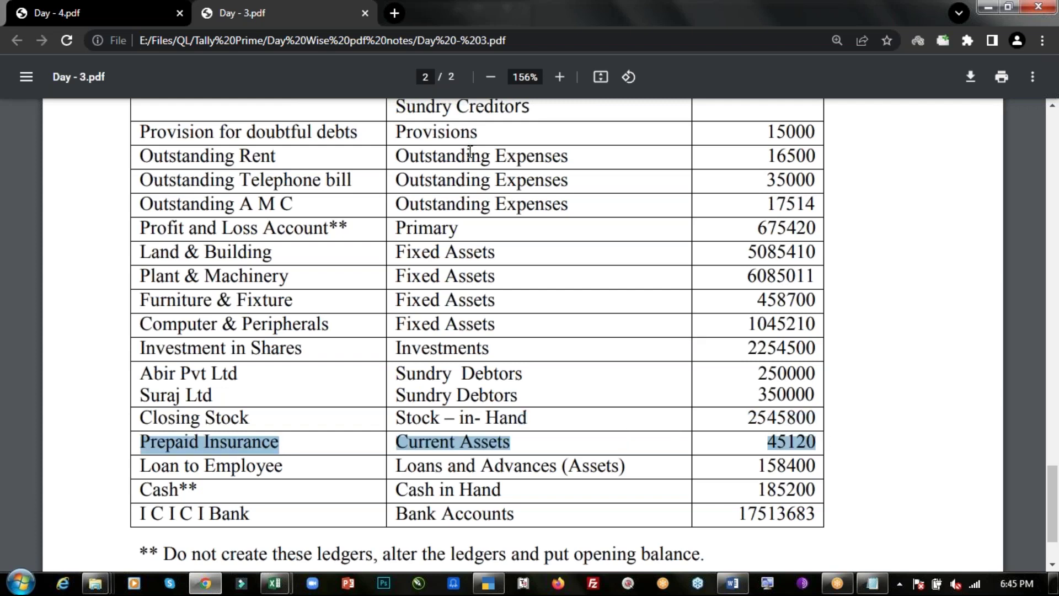
left_click(107, 25)
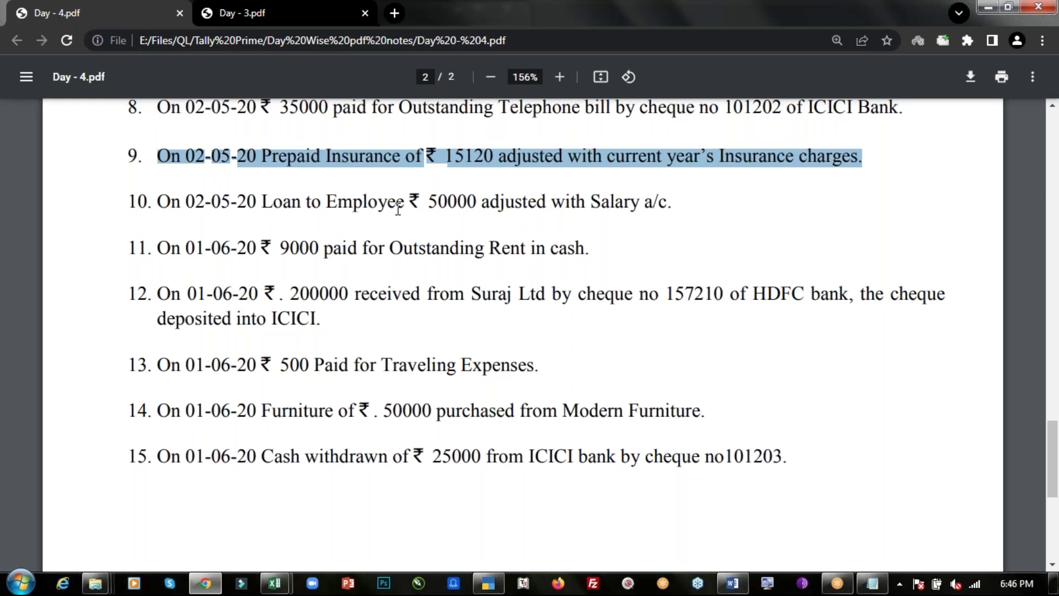
scroll(399, 209, "up", 1)
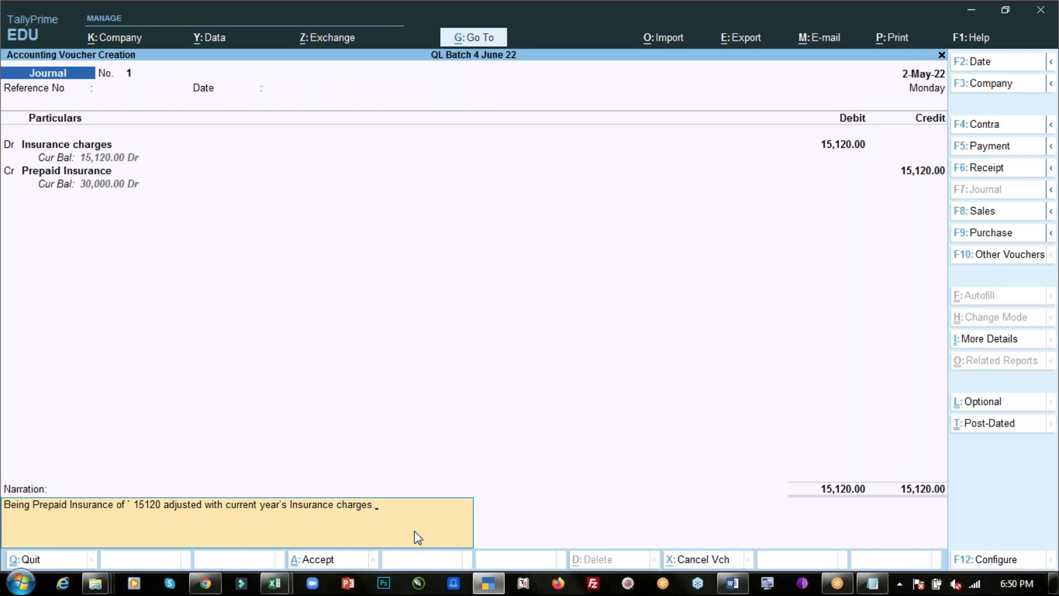
Save the journal voucher that adjusts Prepaid Insurance against Insurance charges
key("ctrl")
key("ctrl+a")
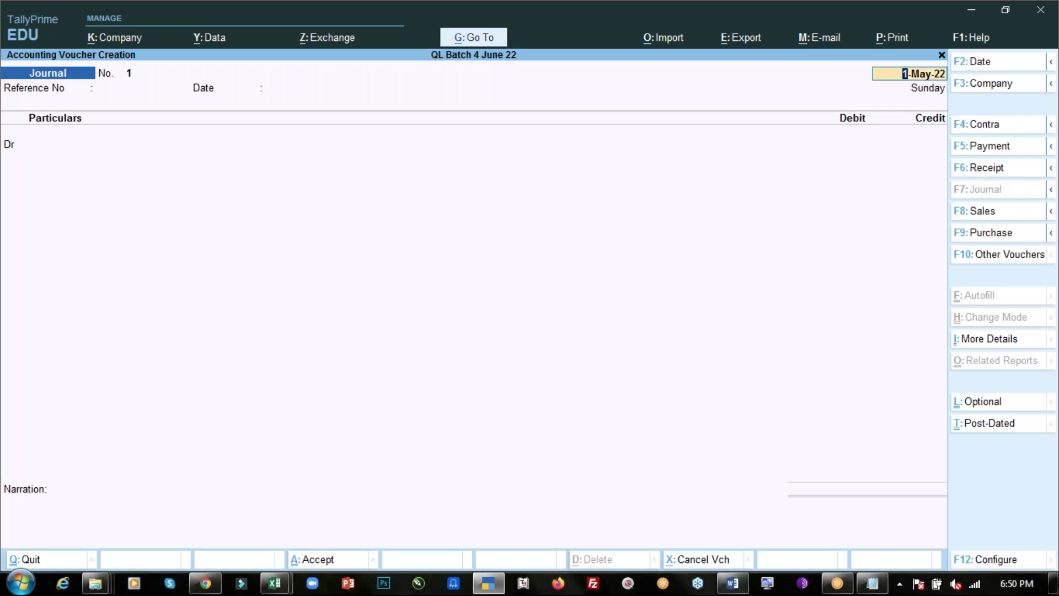
Examine transaction 10 in the Day-4 PDF and the Loan to Employee row in the Day-3 PDF, highlighting both, and return to Day-4
key("alt+Tab")
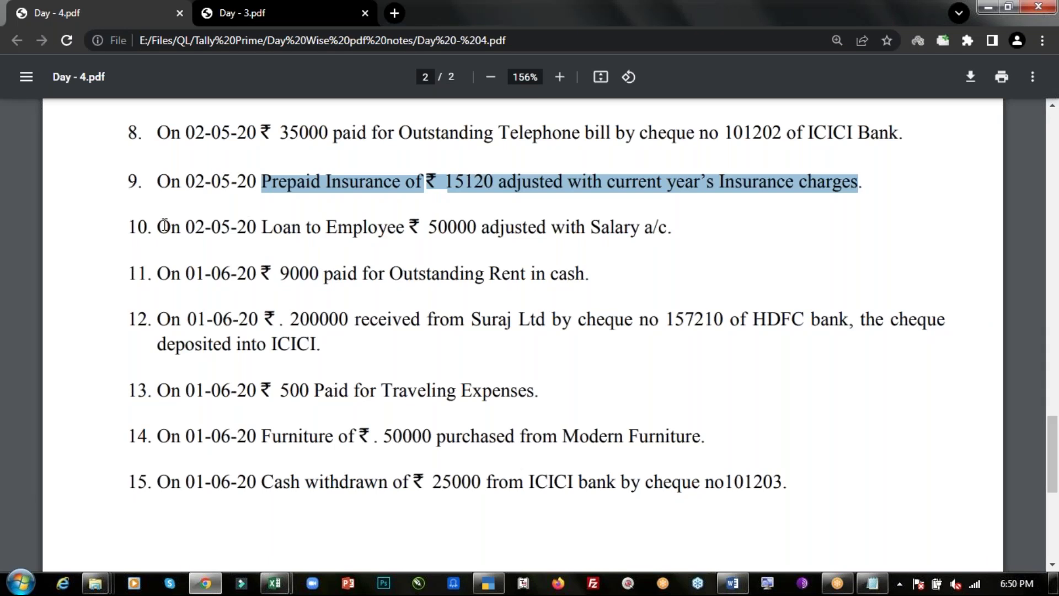
left_click_drag(163, 226, 671, 224)
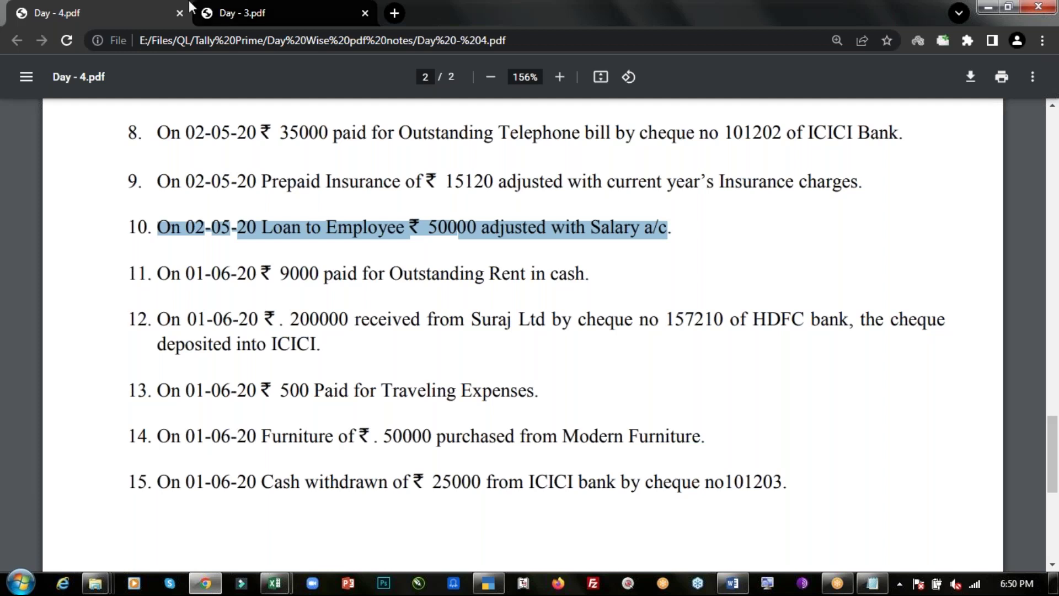
left_click(226, 12)
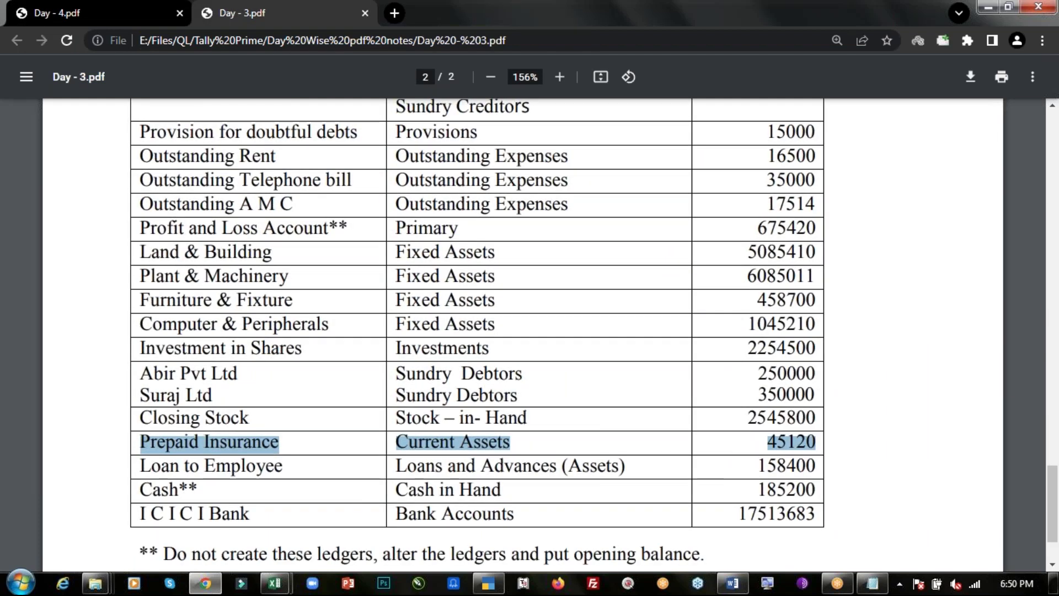
double_click(143, 466)
left_click_drag(223, 472, 817, 470)
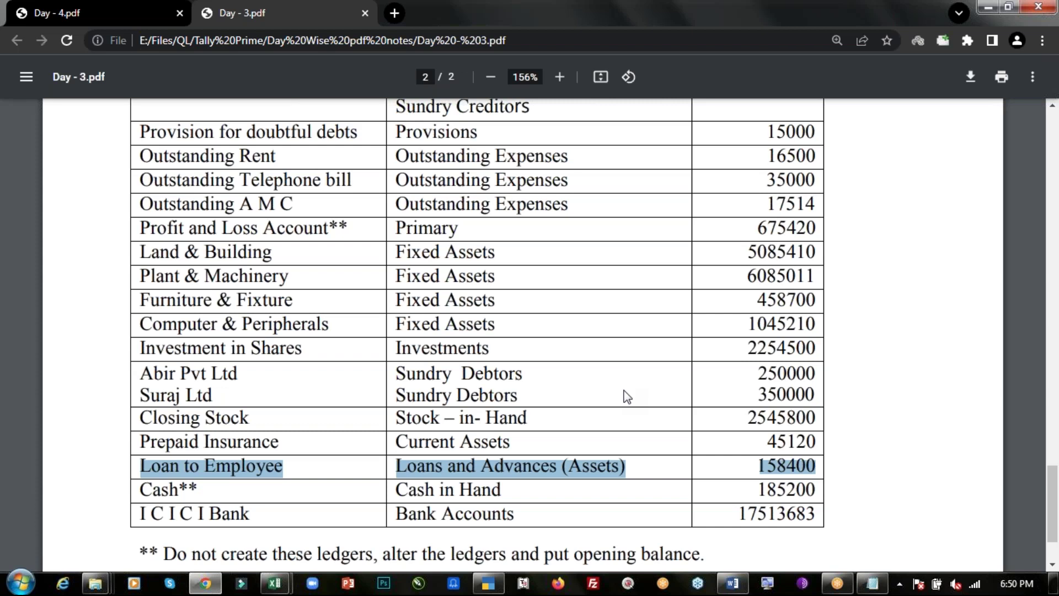
left_click(133, 4)
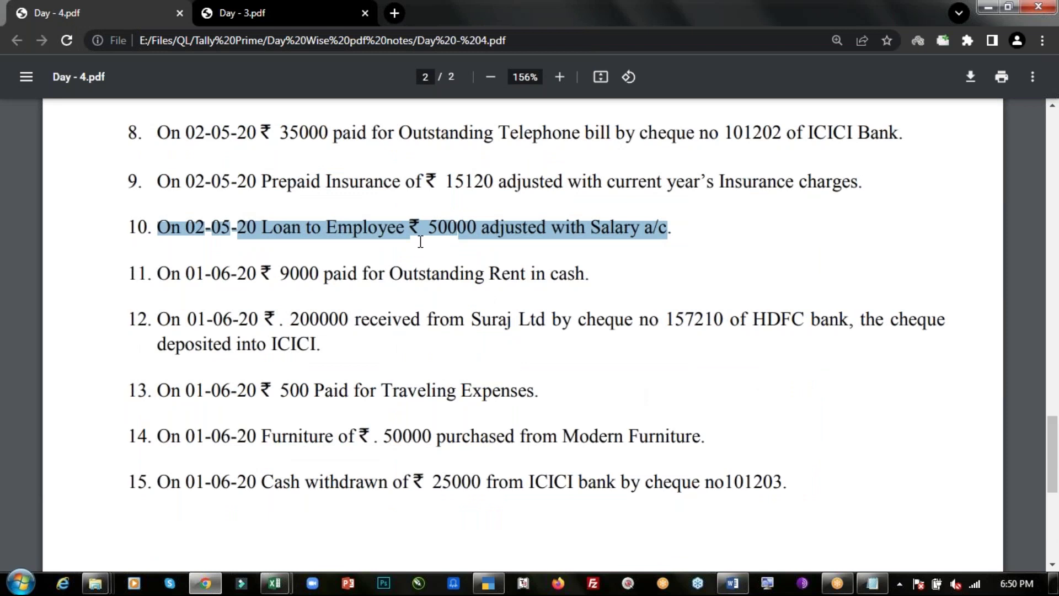
Switch to TallyPrime, date the new journal voucher 2-May-22 and debit the Salary ledger with 50,000
key("alt+Tab")
type("2.5")
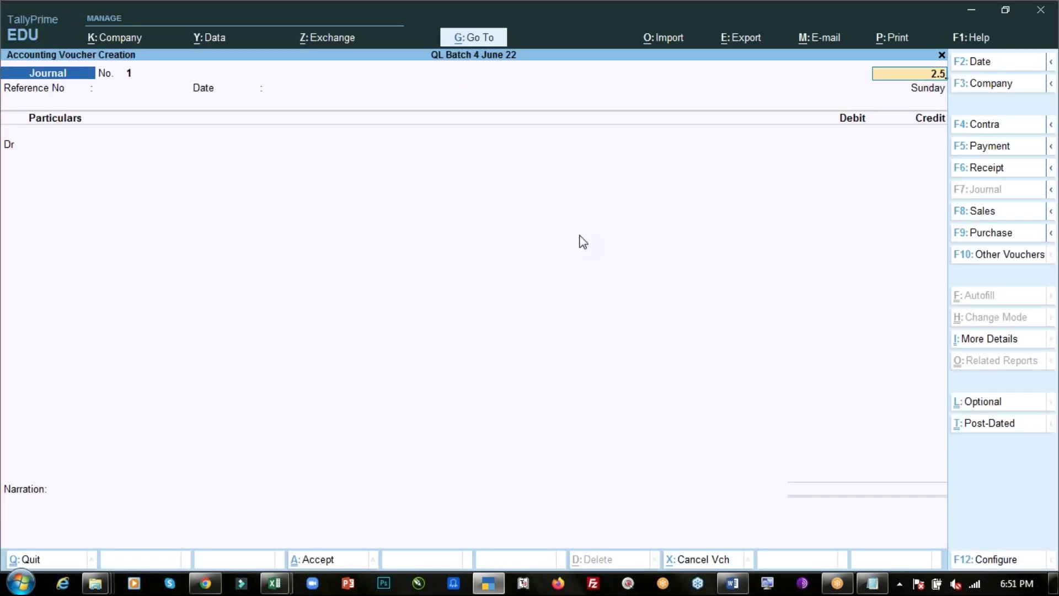
key("Return")
key("Return")
key("Return")
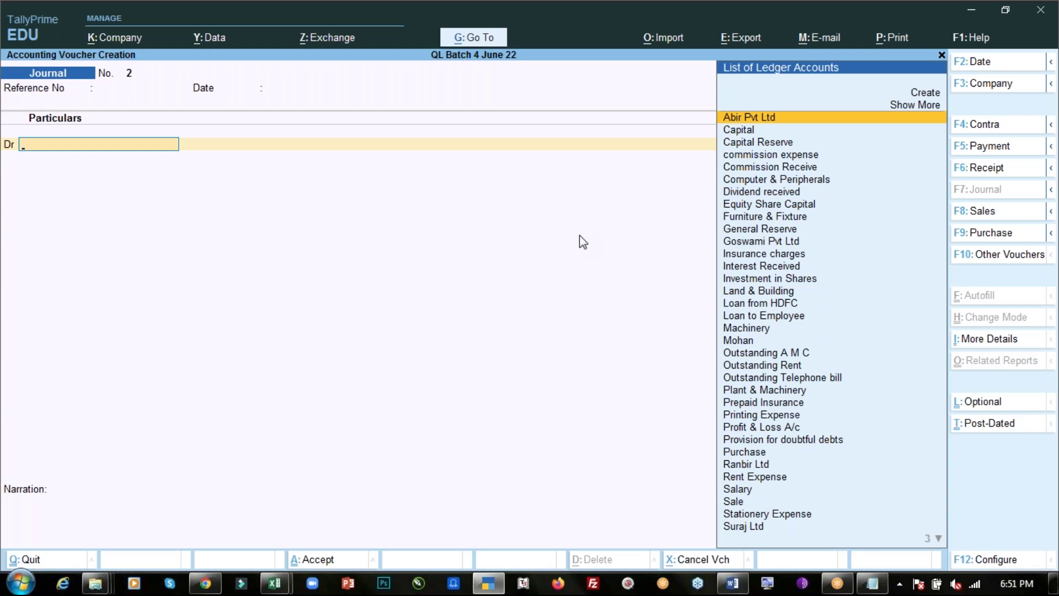
type("Sal")
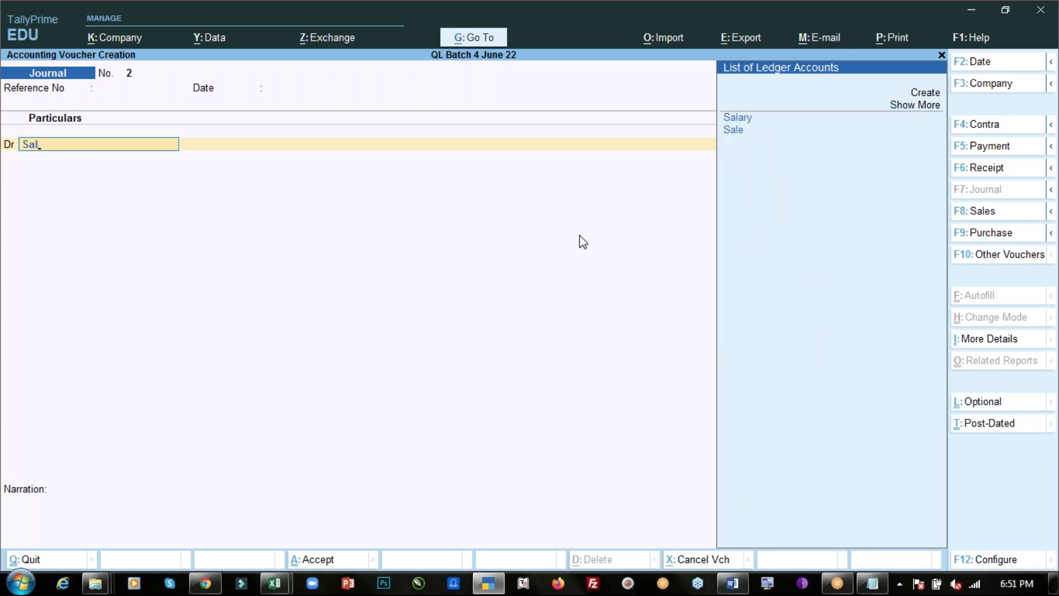
key("Return")
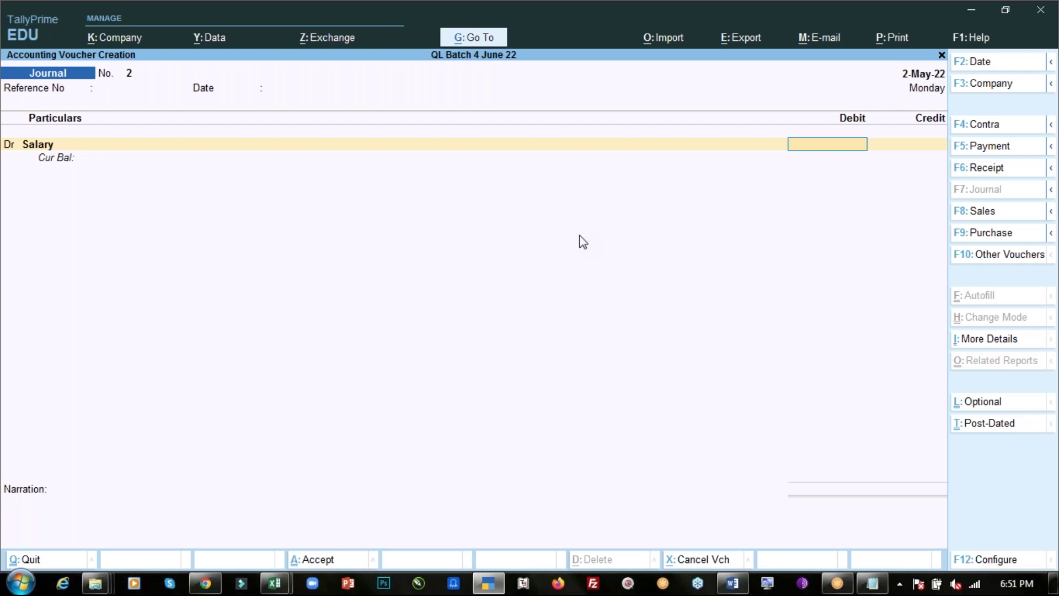
key("alt+Tab")
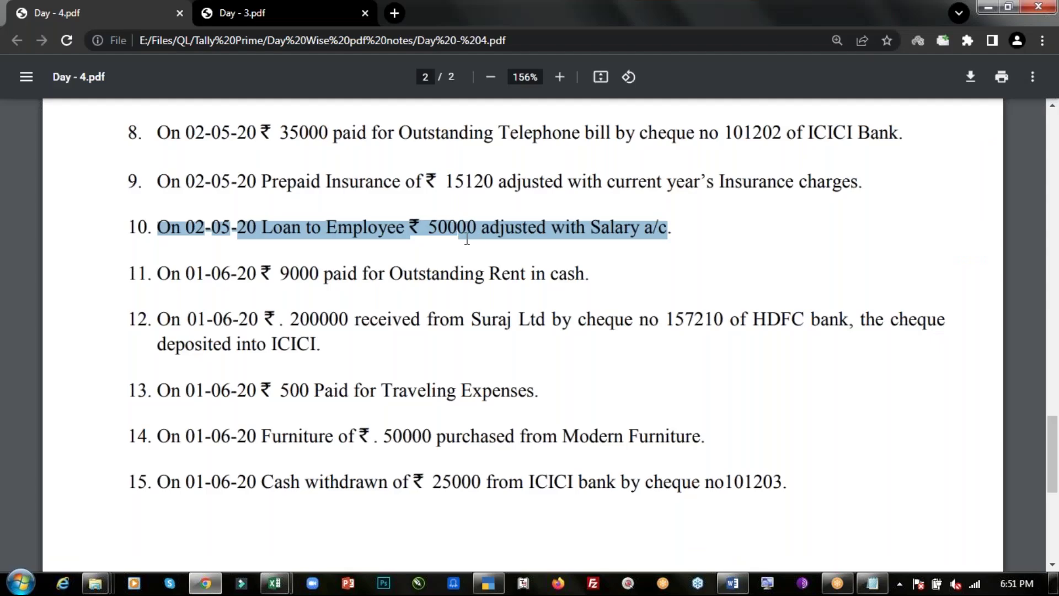
key("alt+Tab")
type("50000")
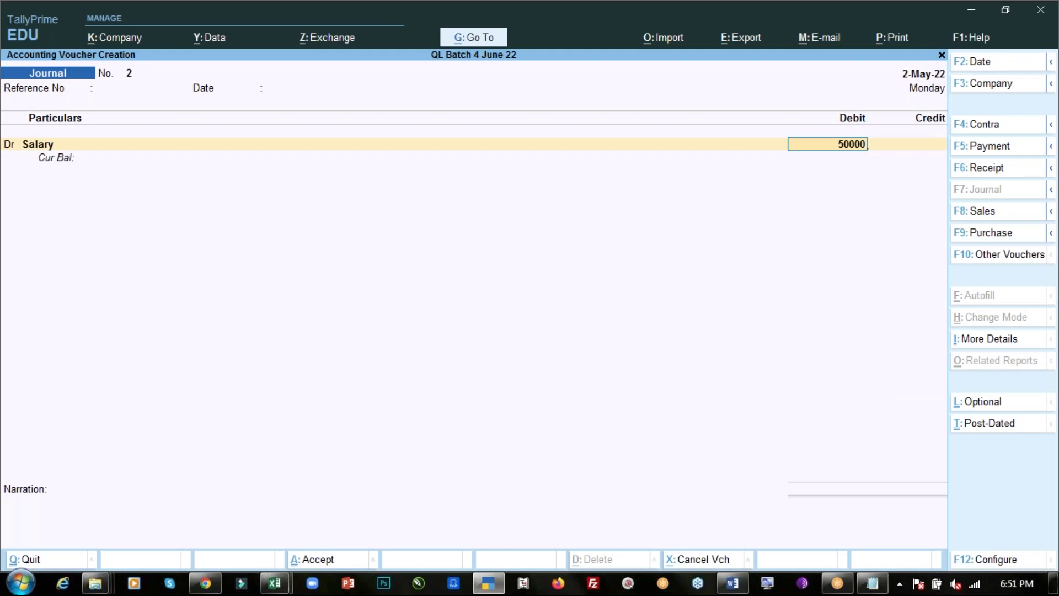
key("Return")
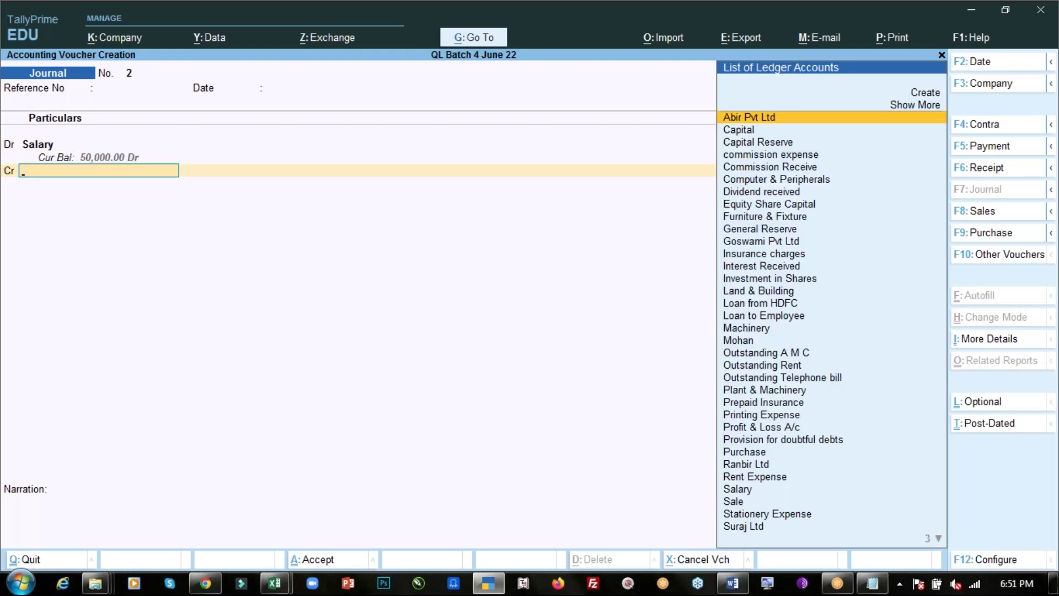
Credit the Loan to Employee ledger with 50,000 in the journal voucher
type("Lo")
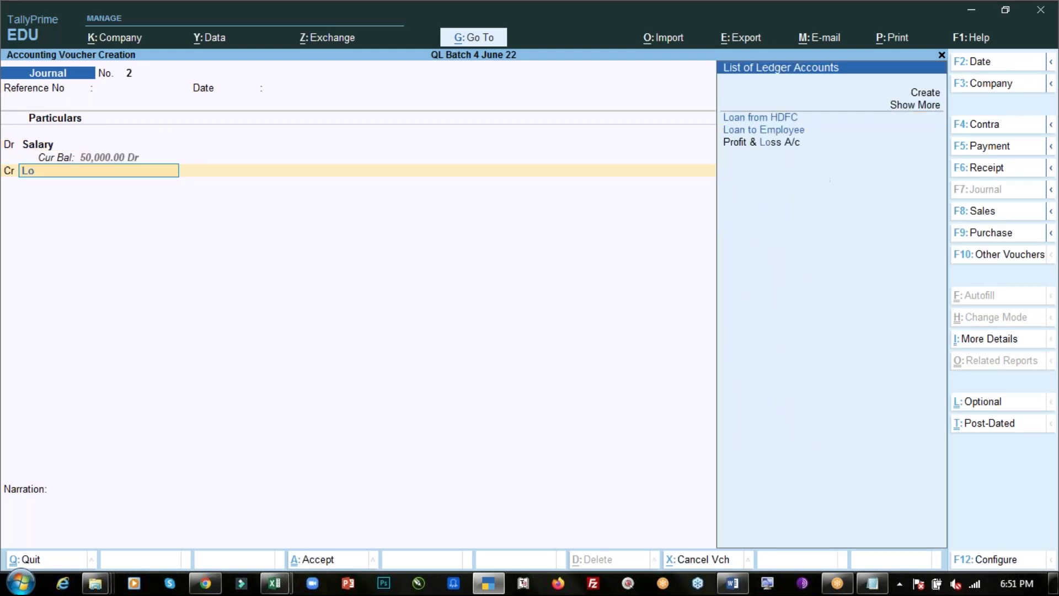
key("Down")
key("Return")
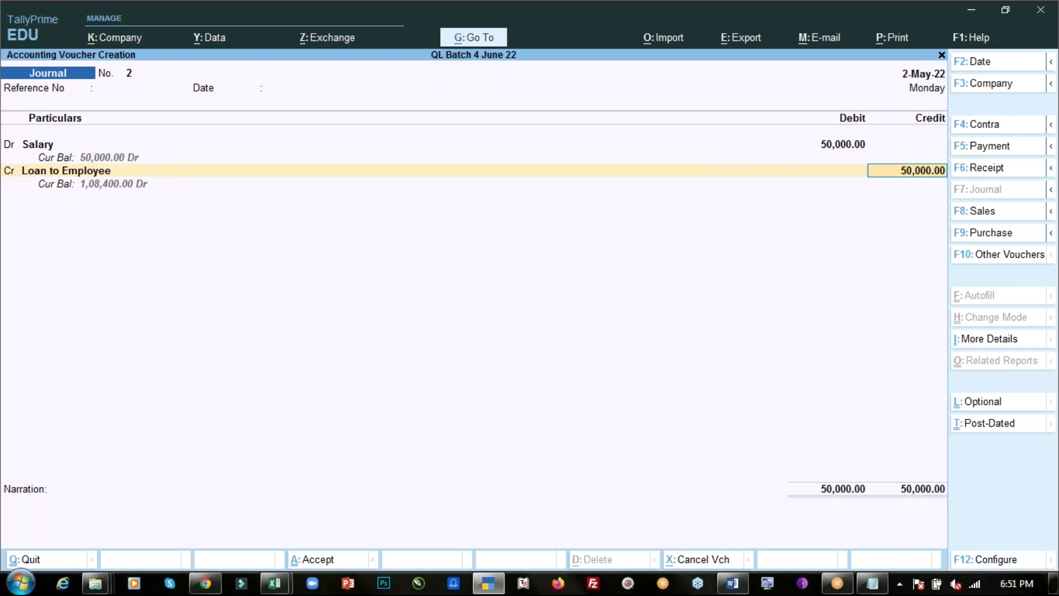
key("Return")
Enter the narration "Being Loan to Employee 50000 adjusted with Salary a/c.", copying the wording from the Day-4 PDF, and save the voucher
type("B")
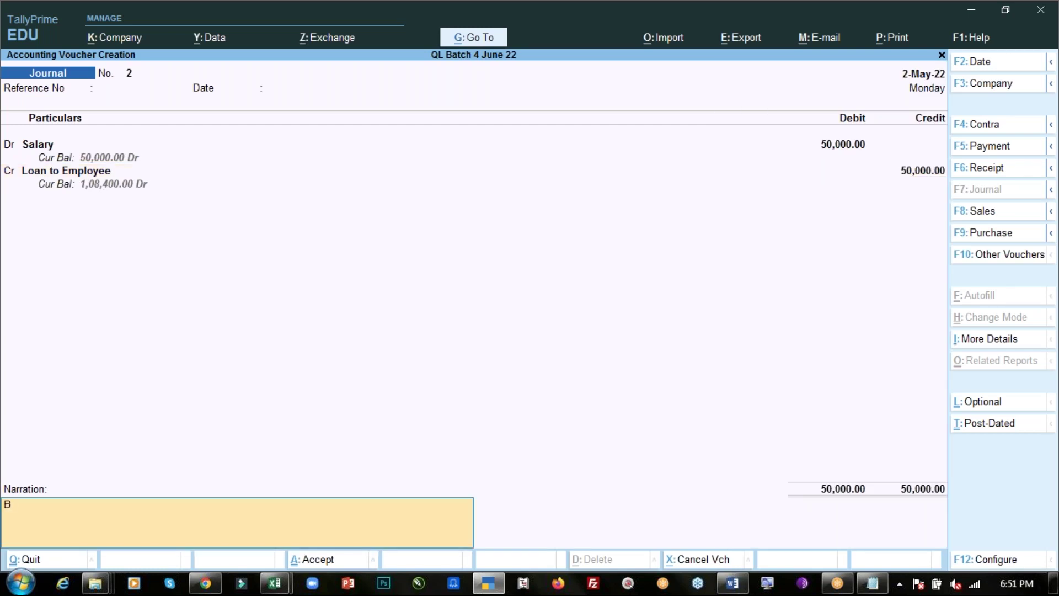
type("eing")
key("alt+Tab")
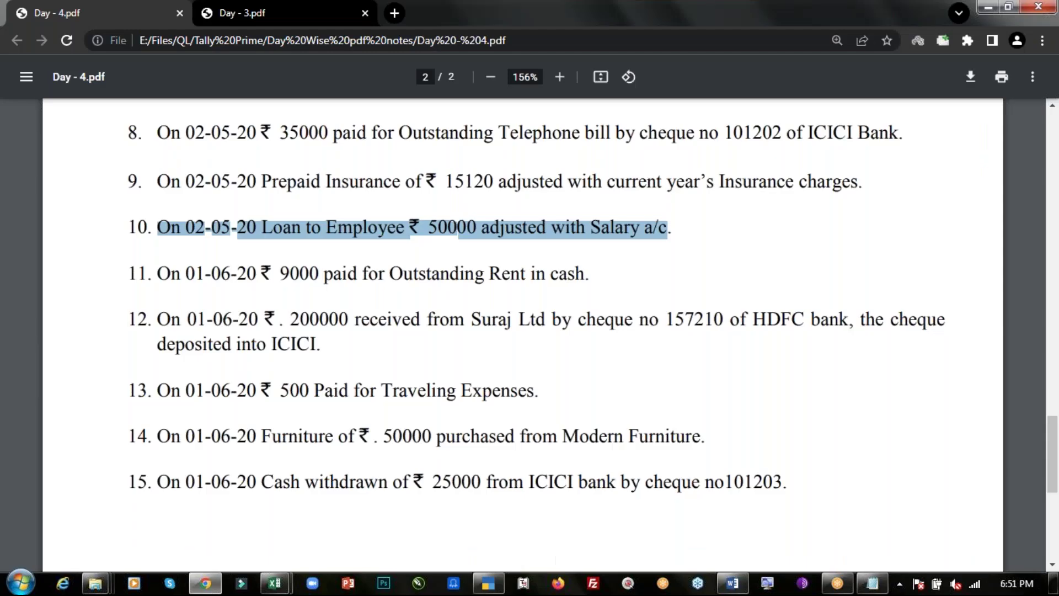
left_click(265, 226)
left_click_drag(265, 226, 674, 228)
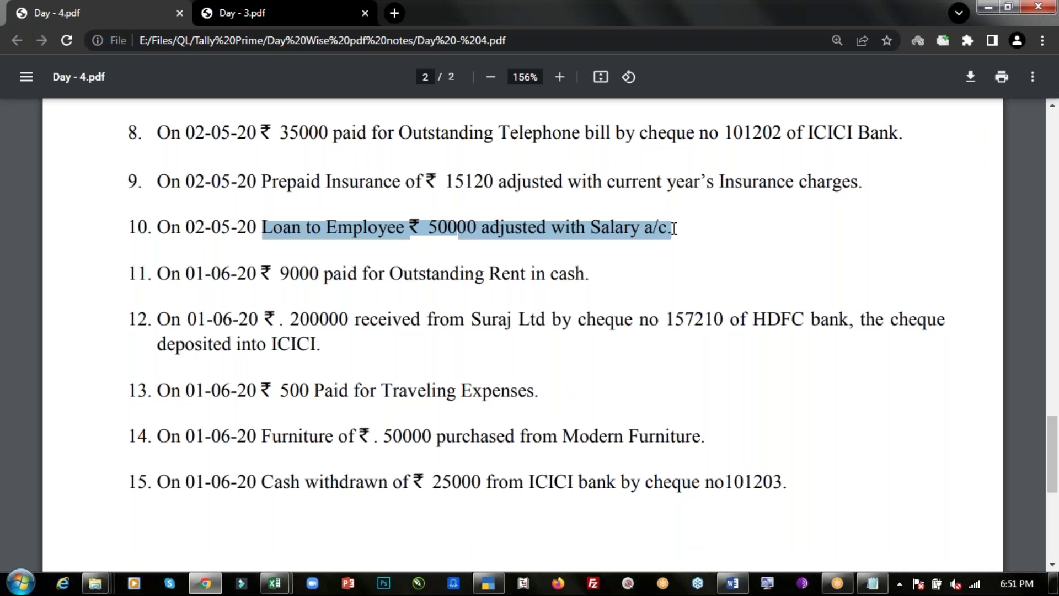
key("alt+Tab")
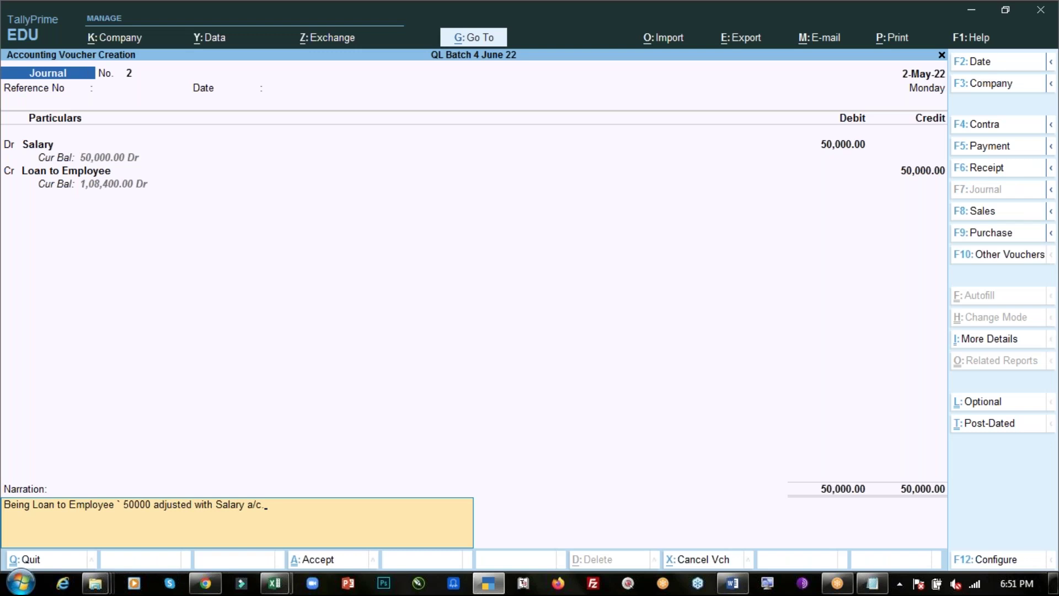
key("ctrl")
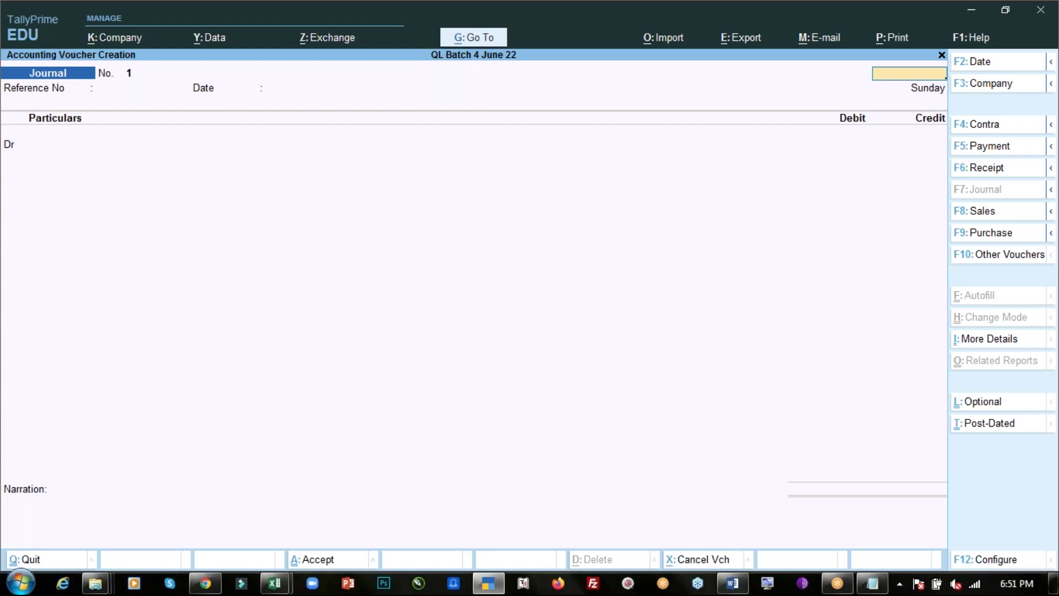
Leave voucher creation and open the Profit & Loss A/c report
key("Escape")
key("Down")
key("Down")
key("Down")
key("Down")
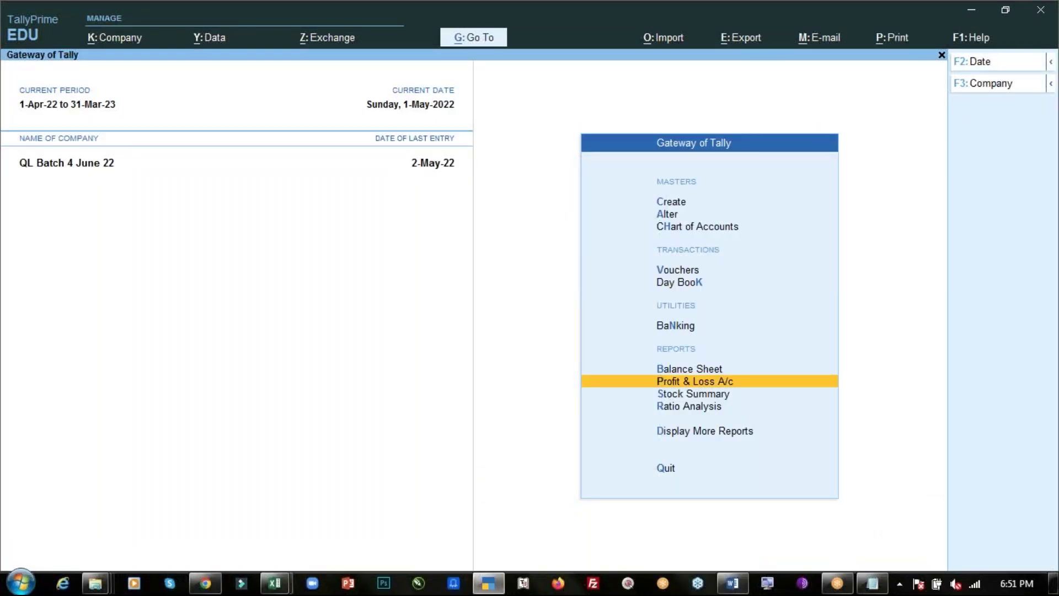
key("Return")
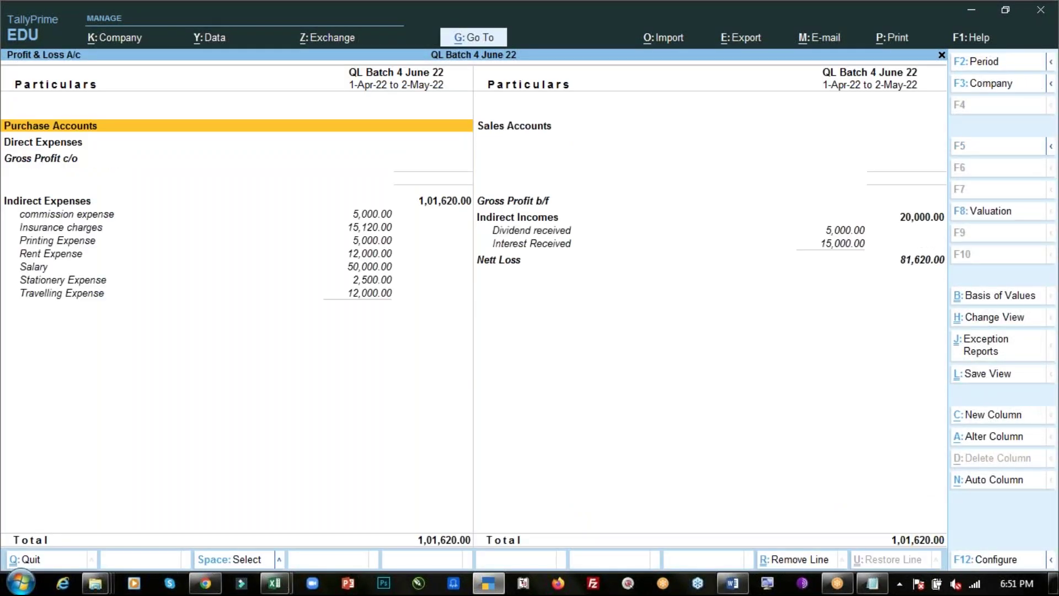
Examine the indirect expenses in the Profit & Loss A/c, marking the Insurance charges and Salary rows
key("Down")
key("Down")
key("Down")
key("Down")
key("Down")
key("Down")
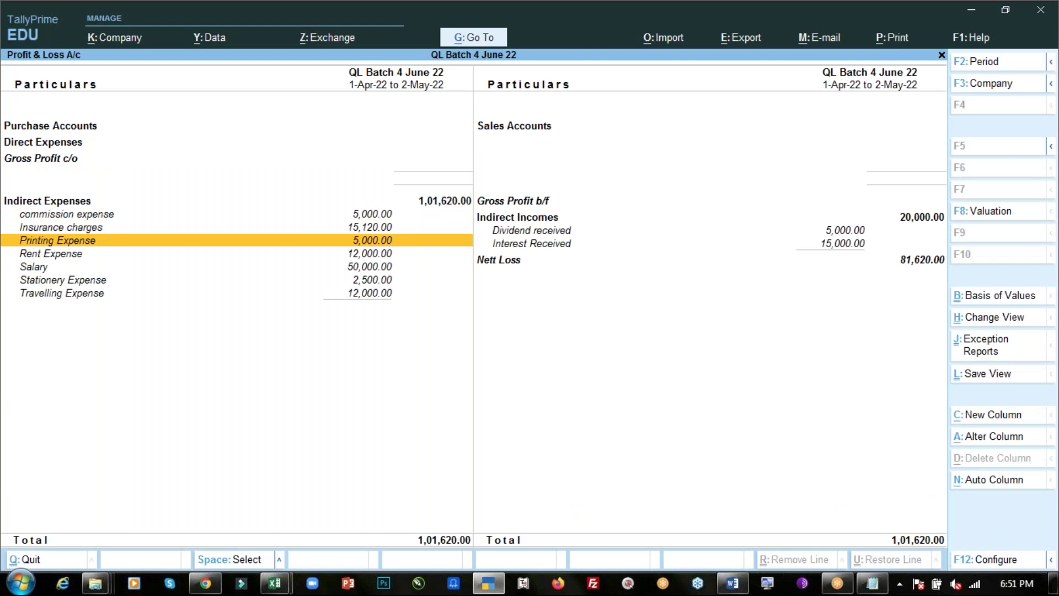
key("Up")
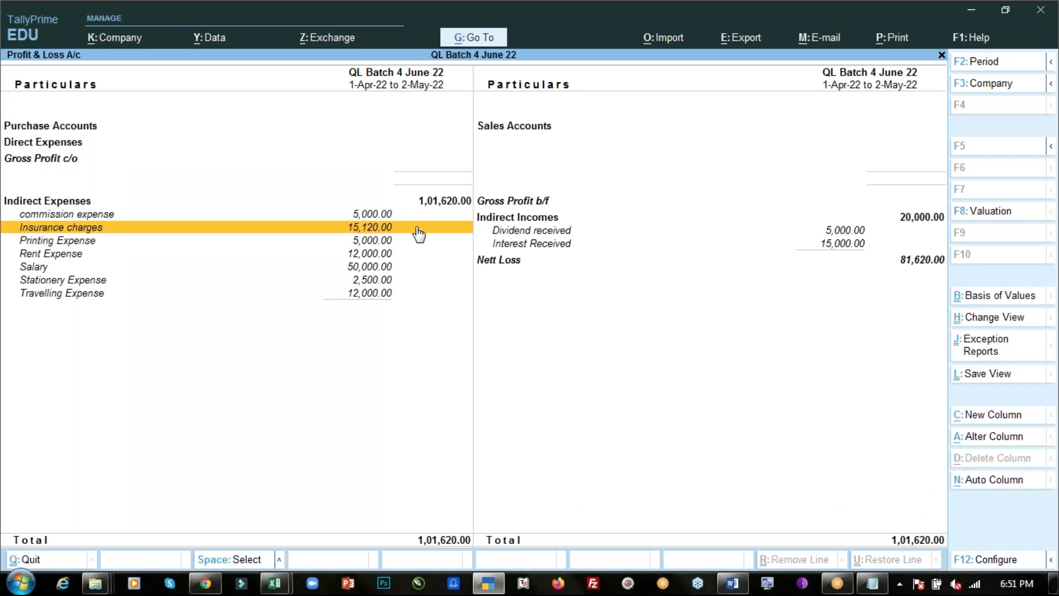
key("space")
key("Down")
key("Down")
key("Down")
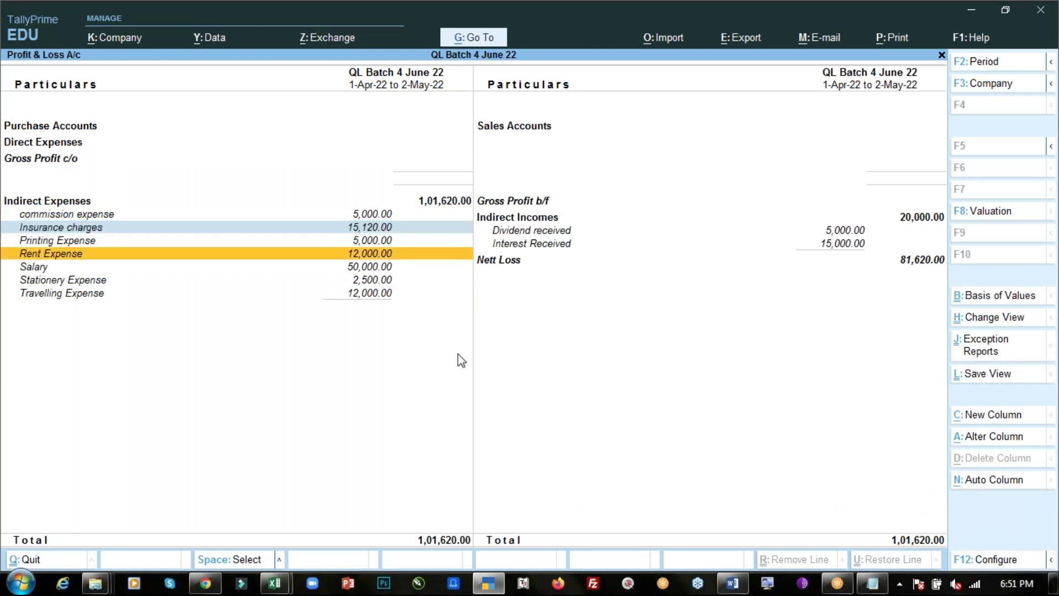
key("space")
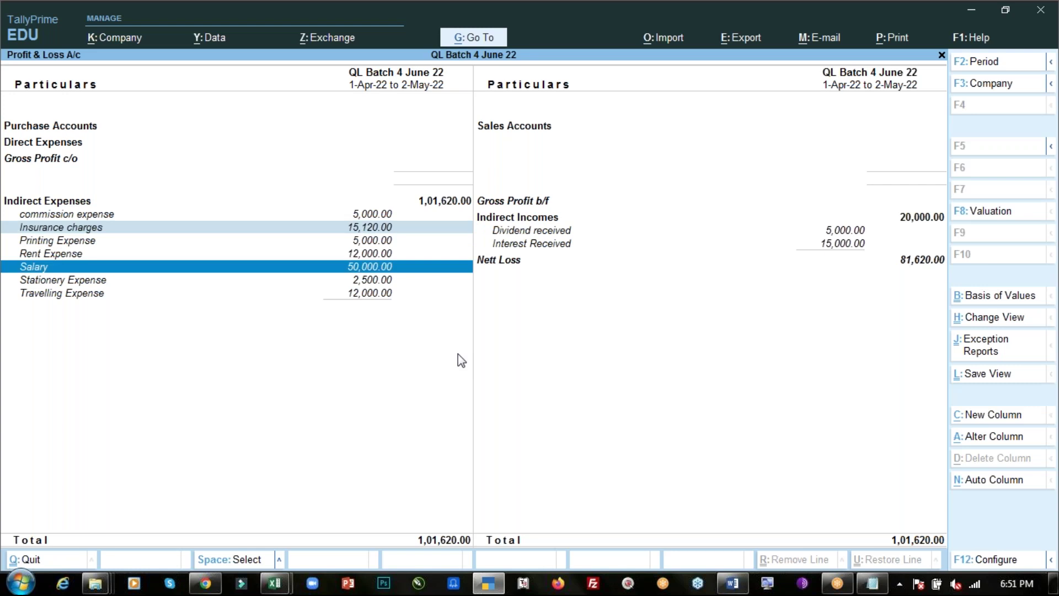
Close the Profit & Loss A/c and open the Balance Sheet
key("Escape")
key("Escape")
key("Up")
key("Return")
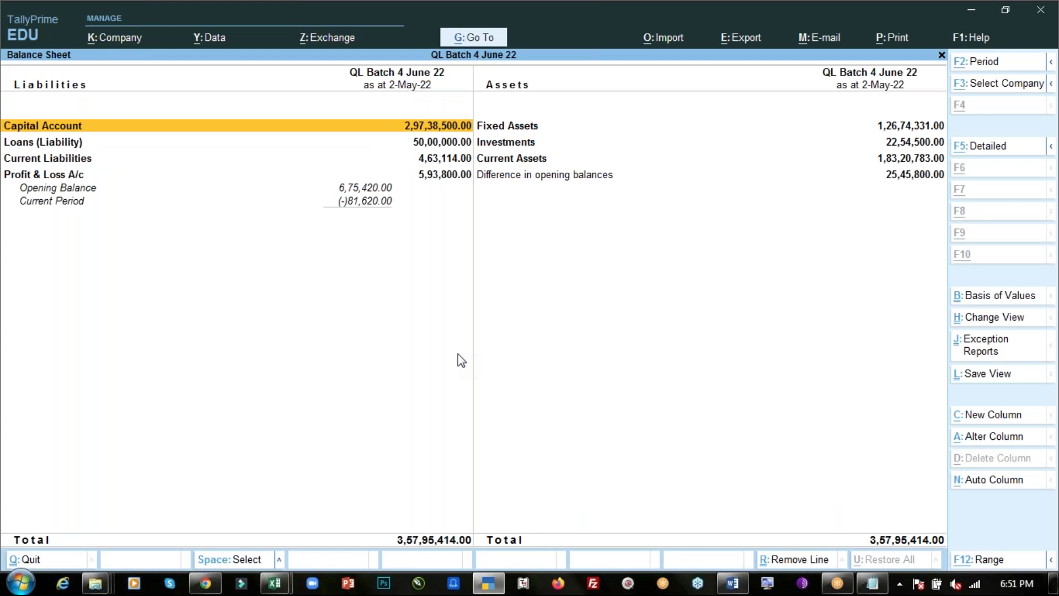
Expand the Balance Sheet to its detailed view and examine the monthly summary of Loan to Employee under Loans & Advances (Asset)
key("Right")
key("Down")
key("Down")
key("Down")
key("Down")
key("Down")
key("Down")
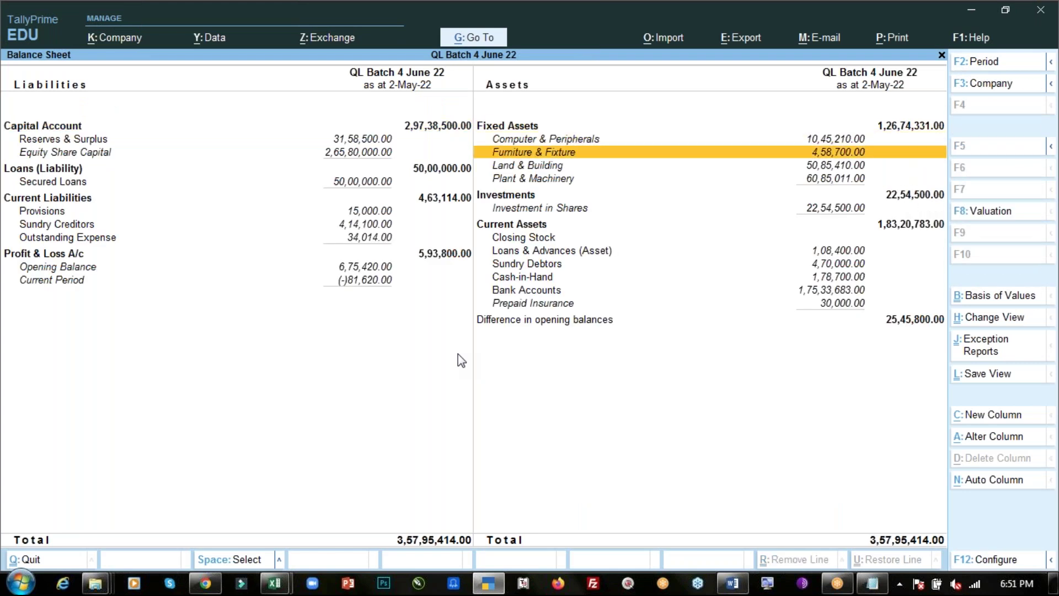
key("Down")
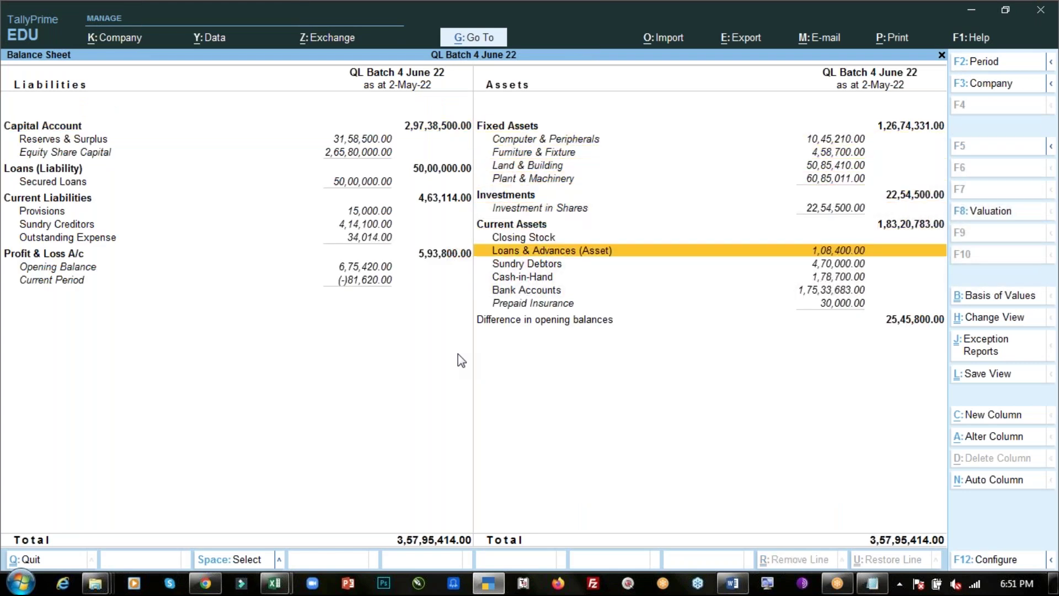
key("Return")
key("Return")
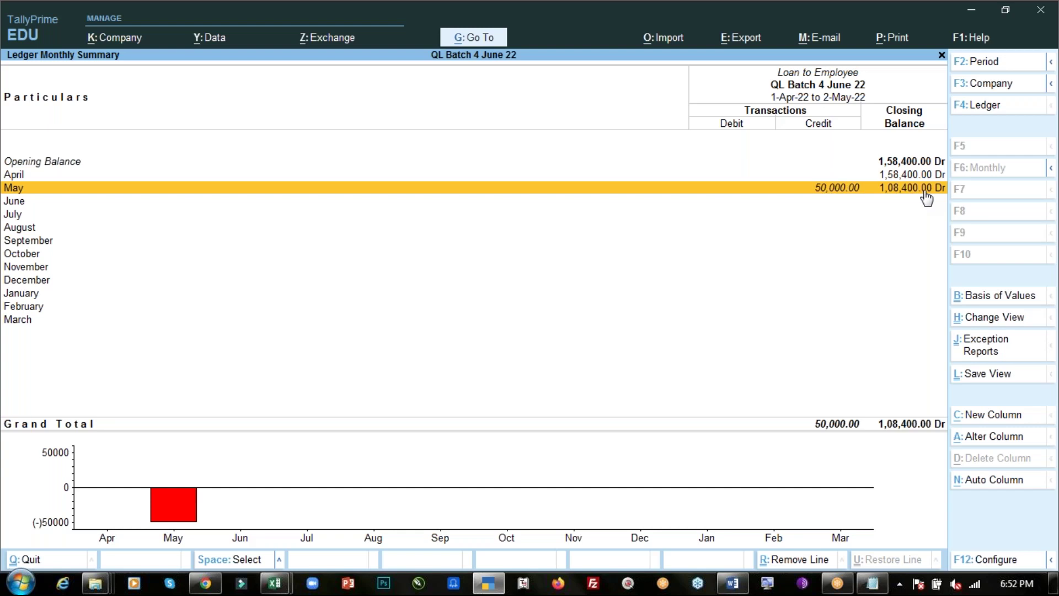
key("Escape")
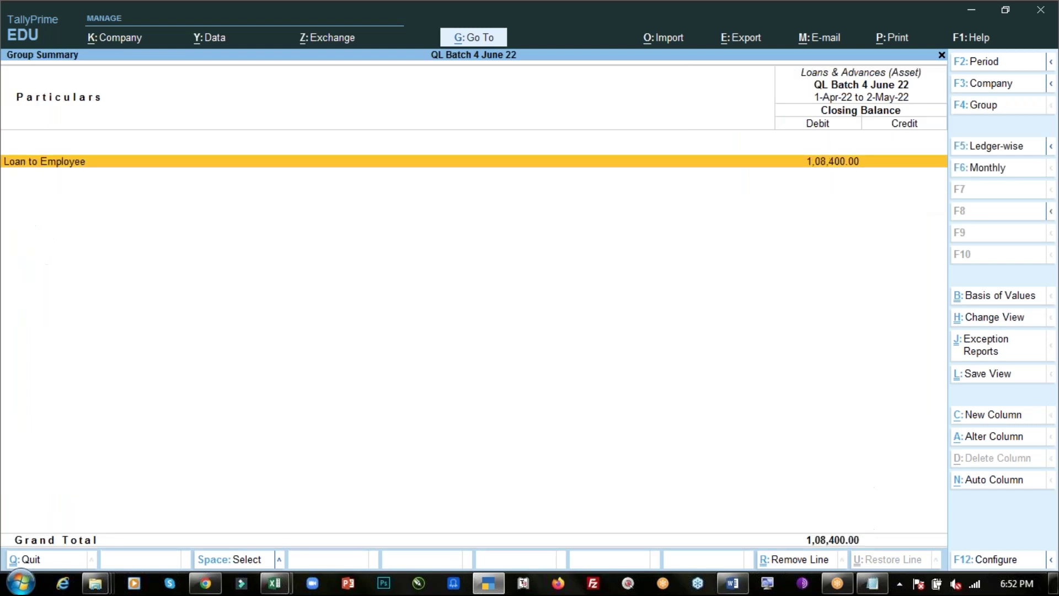
key("Escape")
Examine the monthly summary of Prepaid Insurance under Current Assets and return to the Balance Sheet
key("Up")
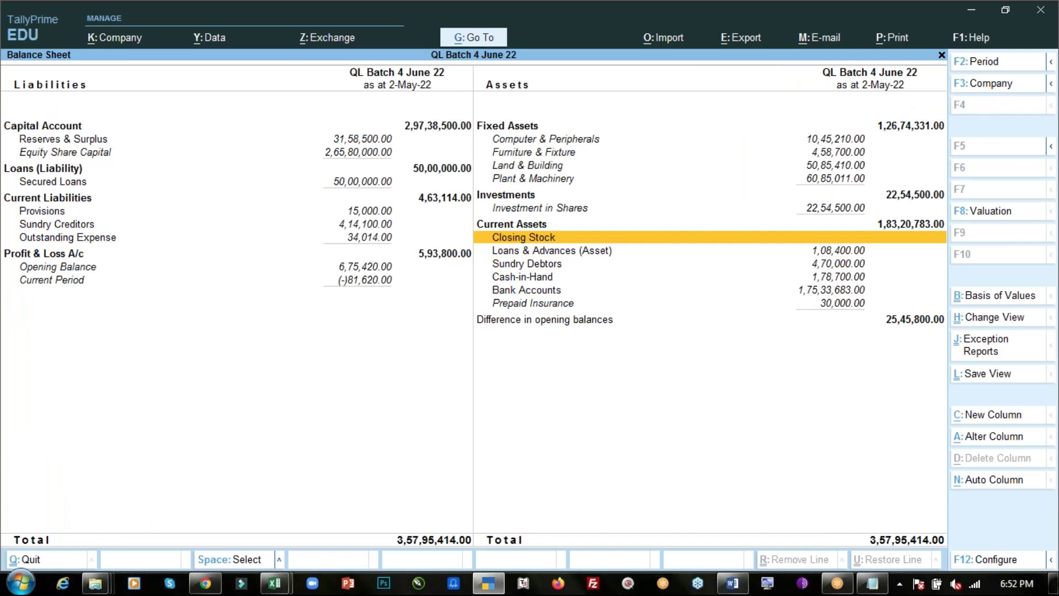
key("Up")
key("Up")
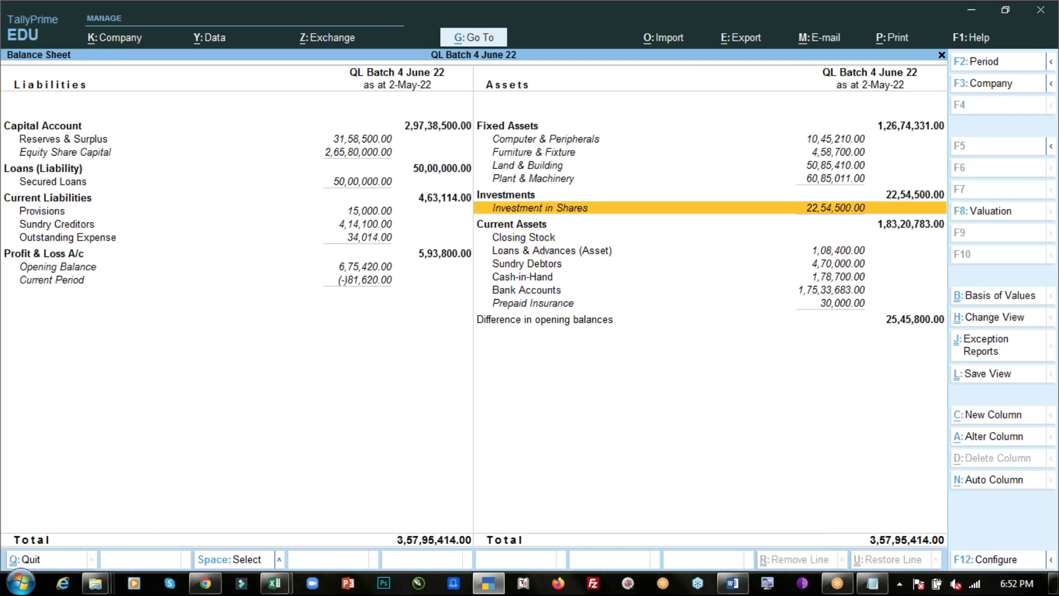
key("Down")
key("Down")
key("Down")
key("Down")
key("Down")
key("Down")
key("Down")
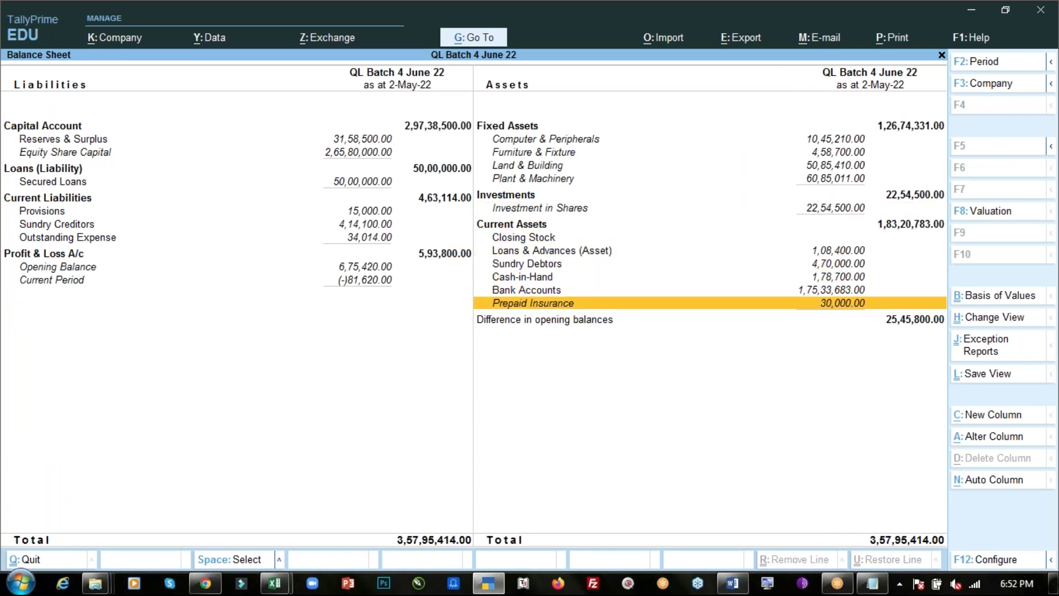
key("Return")
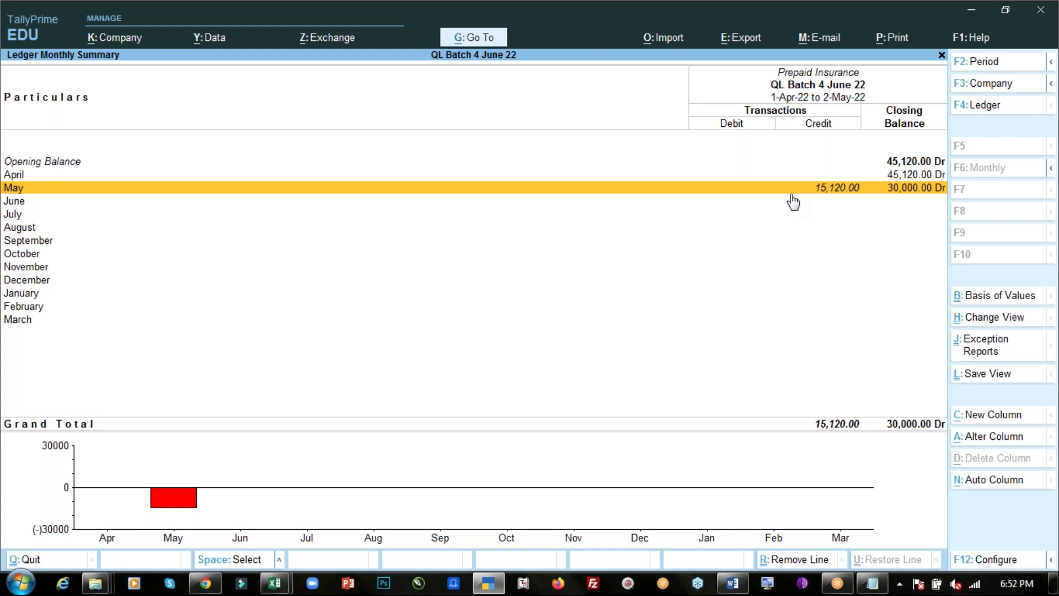
key("Escape")
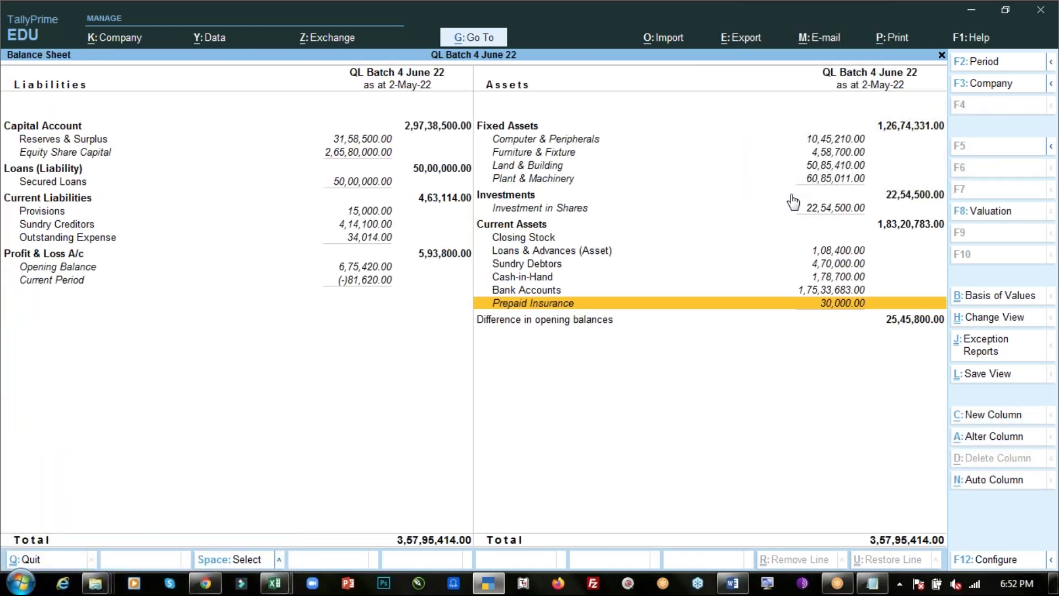
Close the Balance Sheet, switch to Day - 4.pdf in Chrome and review the transactions around adjustments 9 and 10
key("Escape")
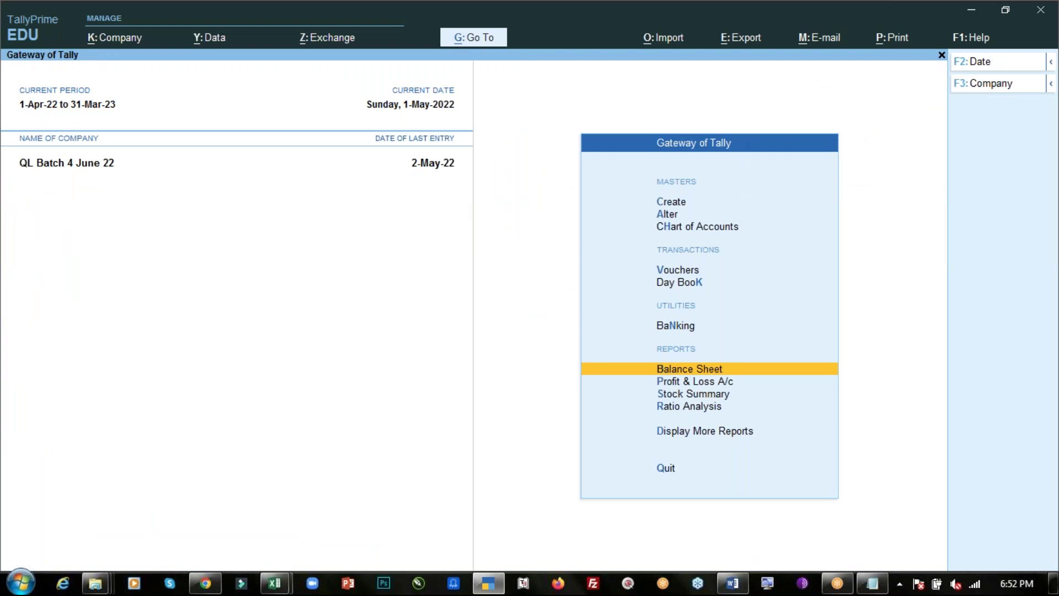
key("alt")
key("alt+Tab")
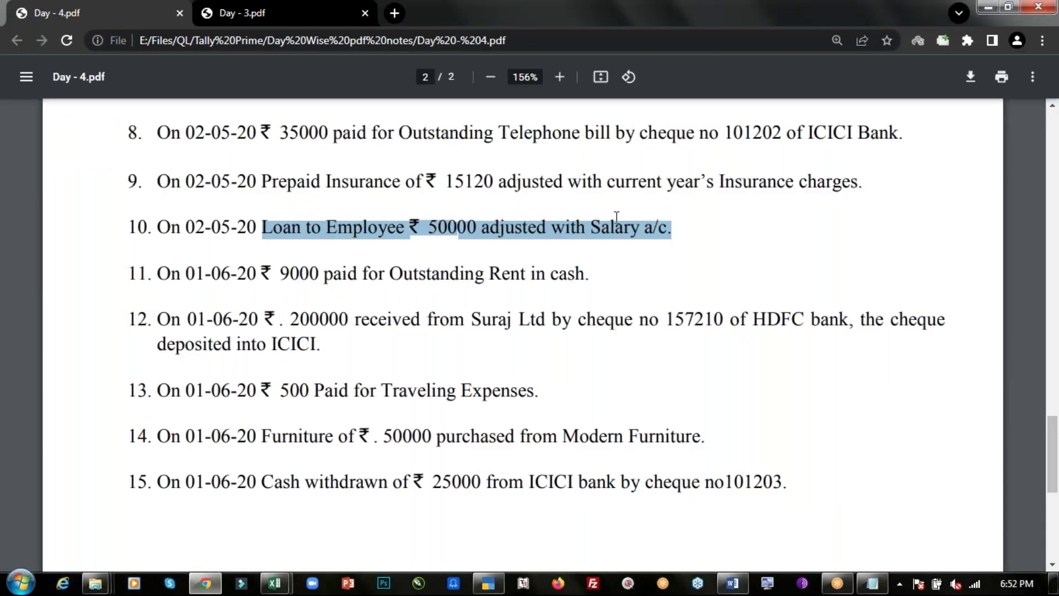
left_click(674, 237)
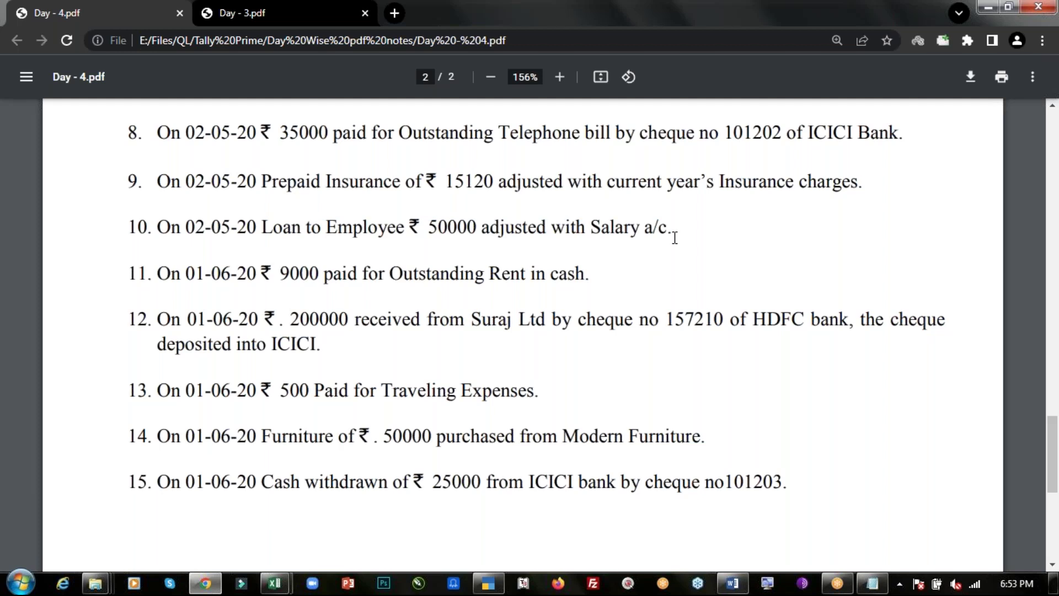
scroll(674, 234, "up", 2)
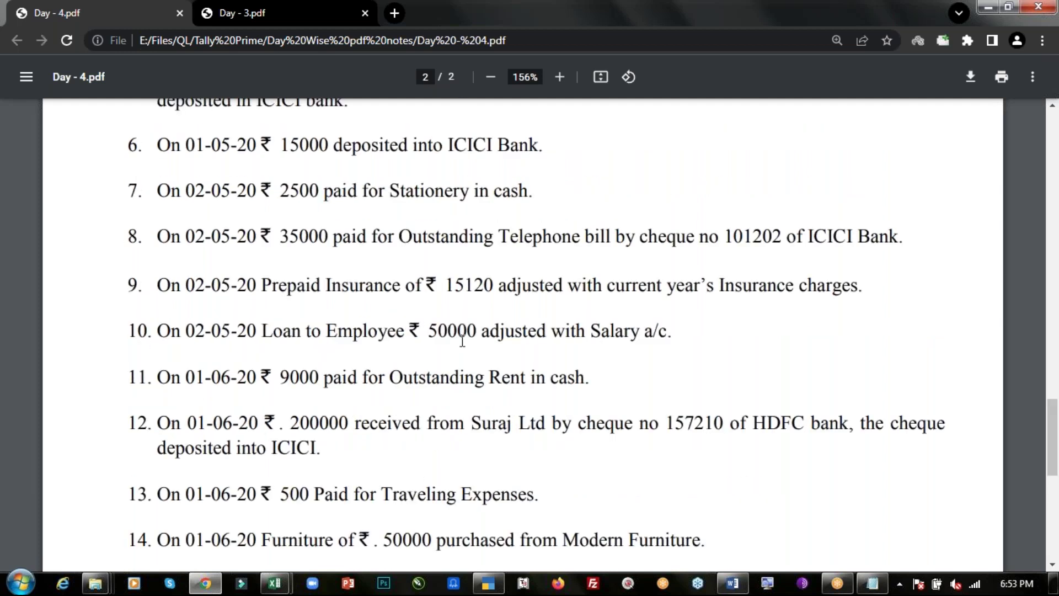
left_click_drag(679, 331, 146, 299)
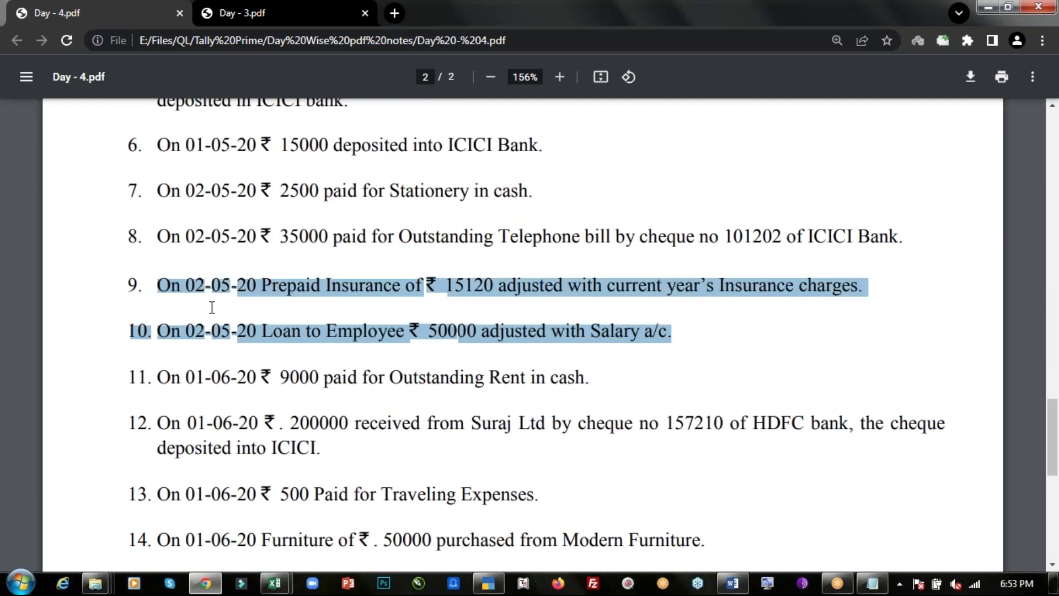
scroll(212, 307, "up", 2)
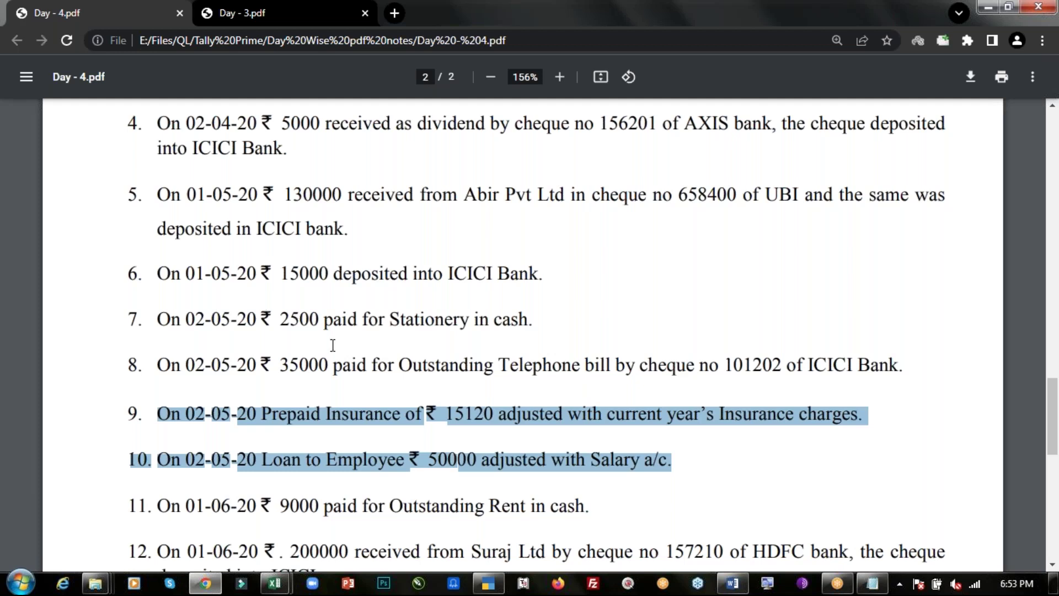
scroll(340, 353, "down", 2)
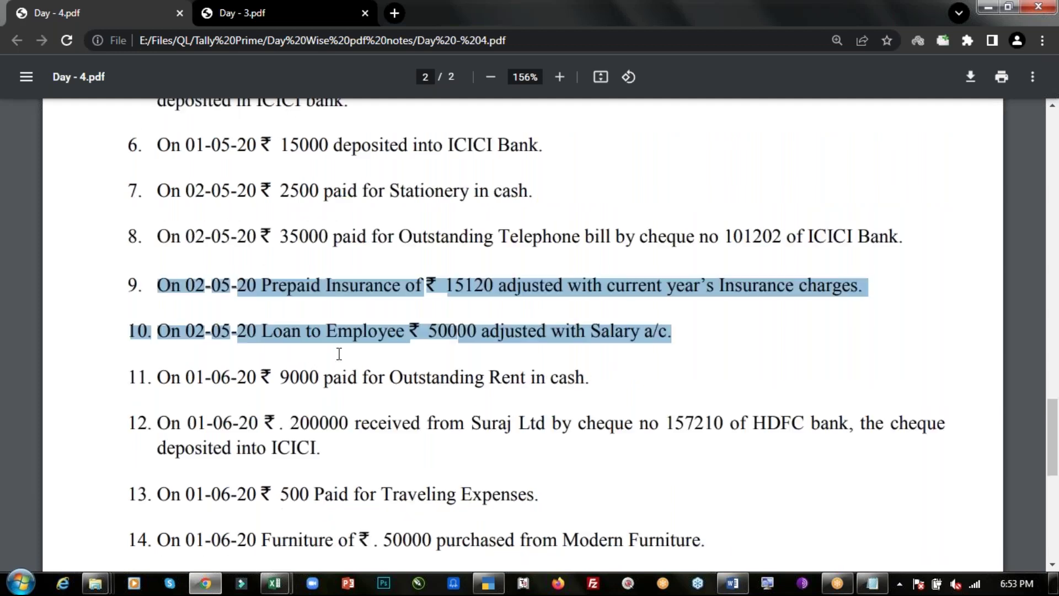
scroll(339, 354, "down", 1)
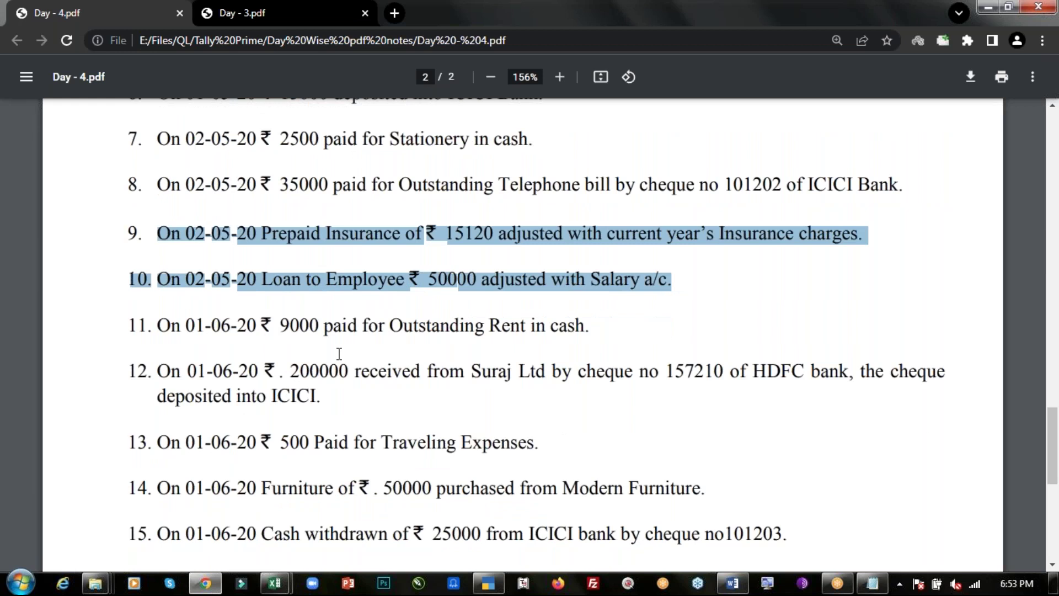
scroll(339, 353, "down", 1)
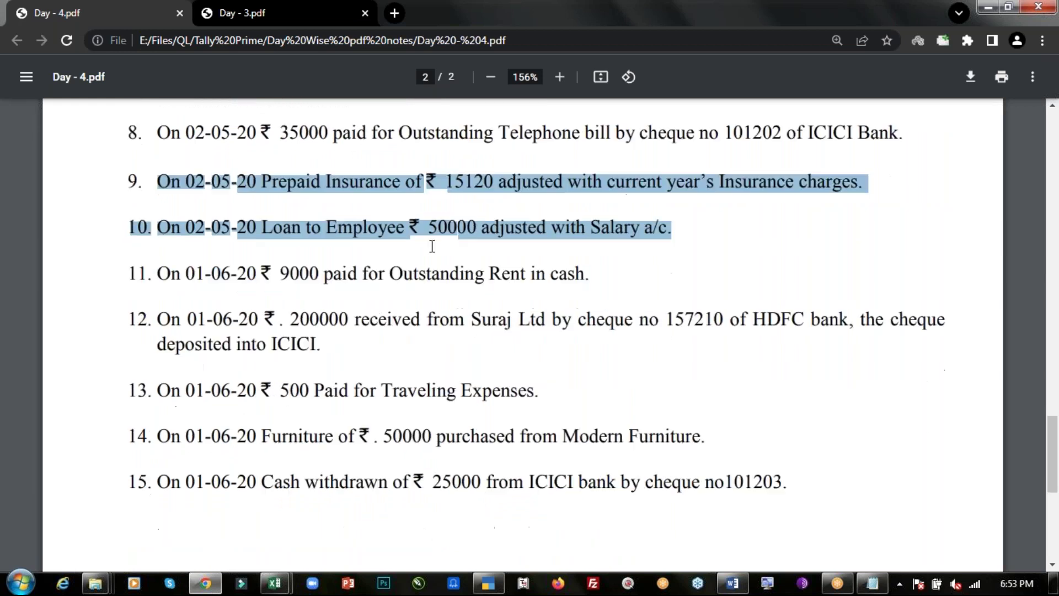
left_click(704, 234)
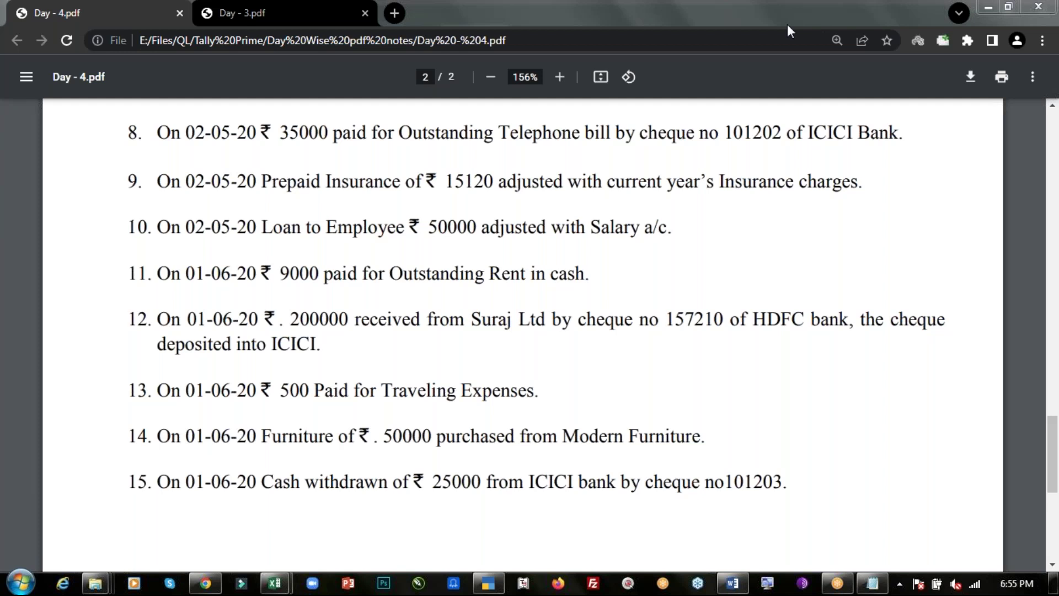
Mark transaction 11 about the Outstanding Rent payment in the notes, switch to TallyPrime and open voucher entry
left_click(644, 253)
left_click_drag(160, 274, 598, 278)
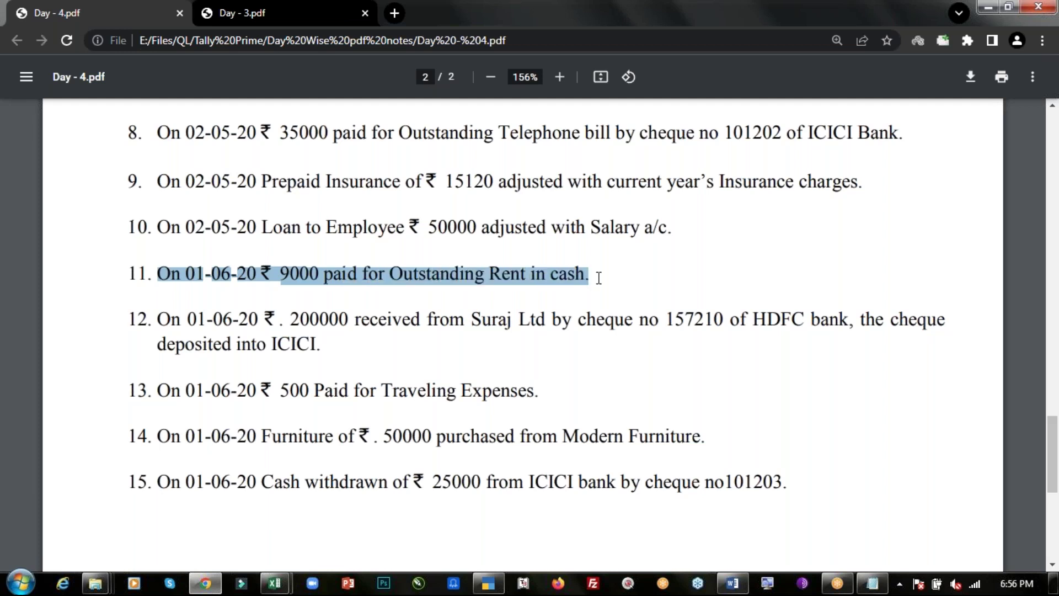
key("alt+Tab")
key("Up")
key("Up")
key("Up")
key("Up")
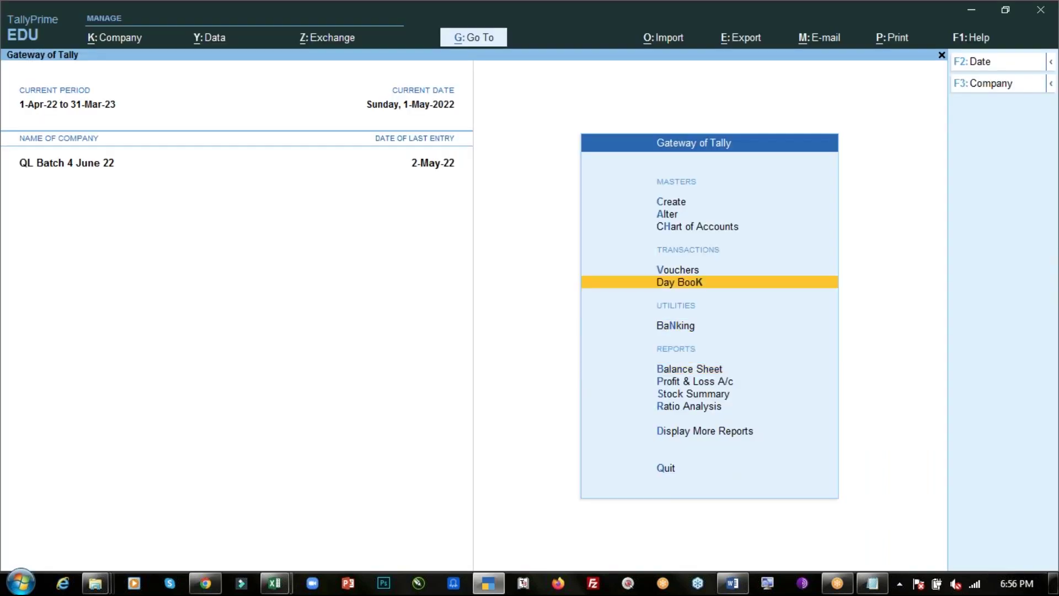
key("Down")
key("Return")
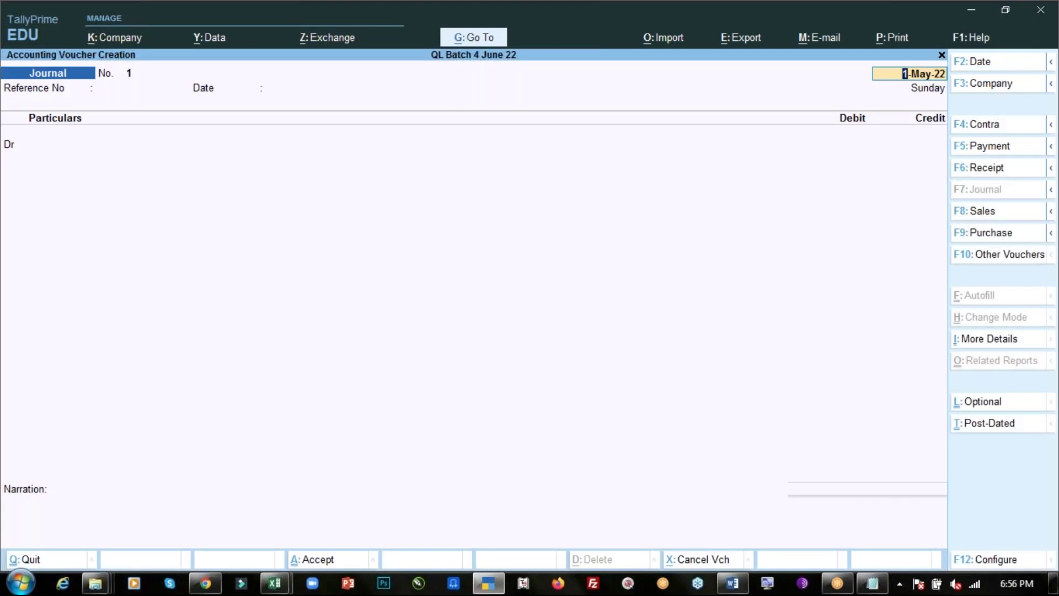
Start a payment voucher dated 1-Jun-22 and choose Outstanding Rent as the debit ledger
key("F5")
type("1.6")
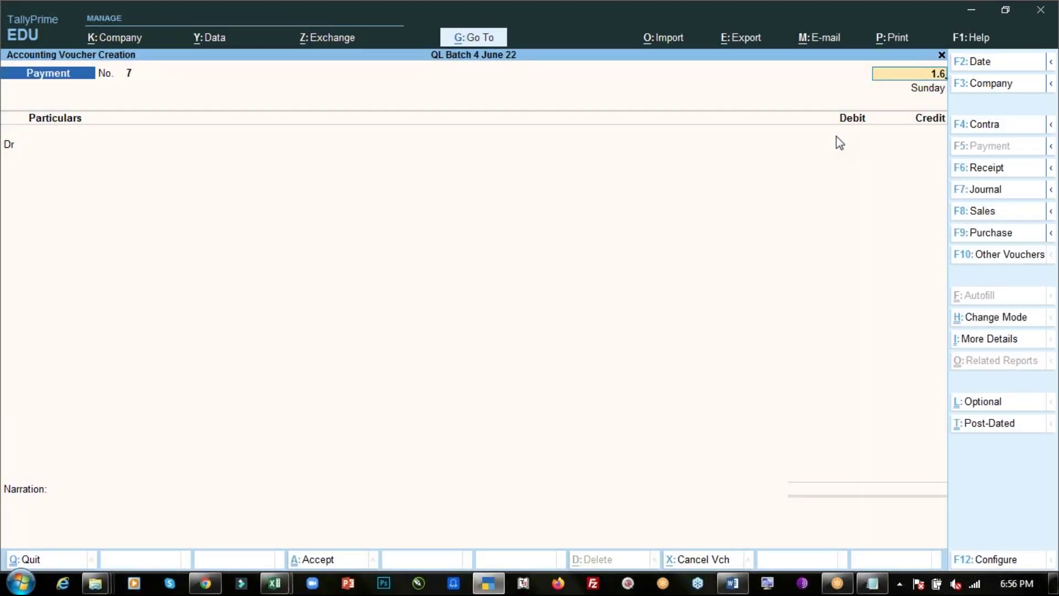
key("Return")
type("out")
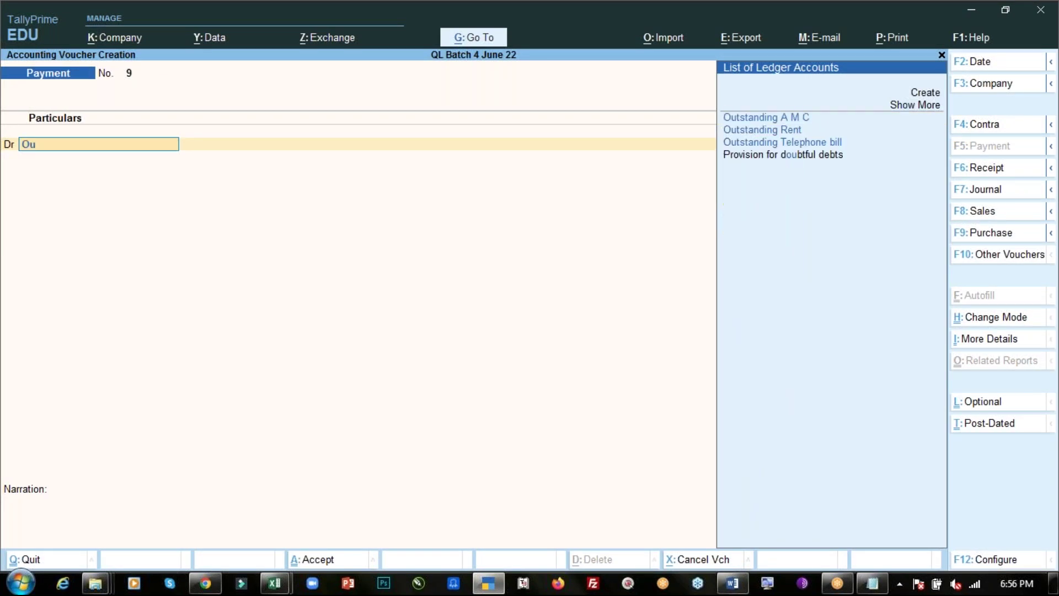
key("Down")
key("Return")
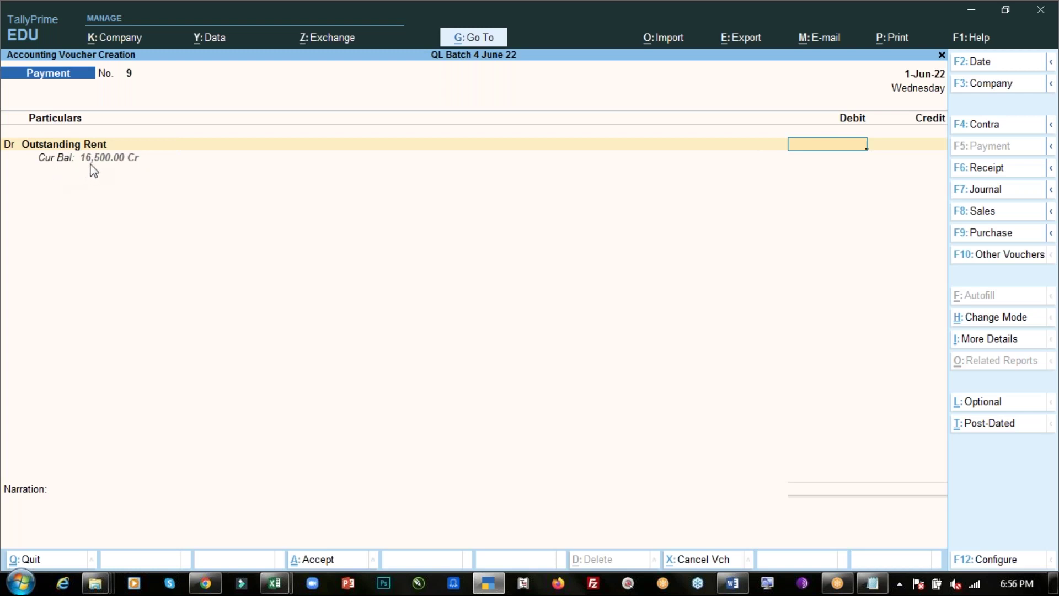
Enter 16500 as the debit amount for Outstanding Rent
type("6500")
key("Return")
key("Return")
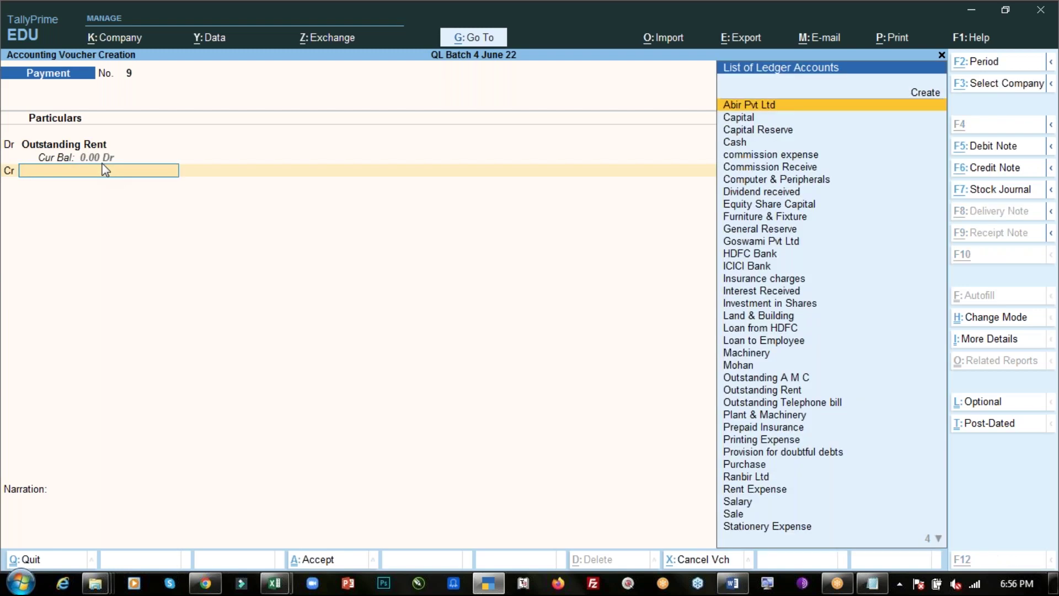
Check the amount of transaction 11 in the Day-4 notes and correct the Outstanding Rent debit to 9000
key("alt+Tab")
key("alt+Tab")
key("alt+Tab")
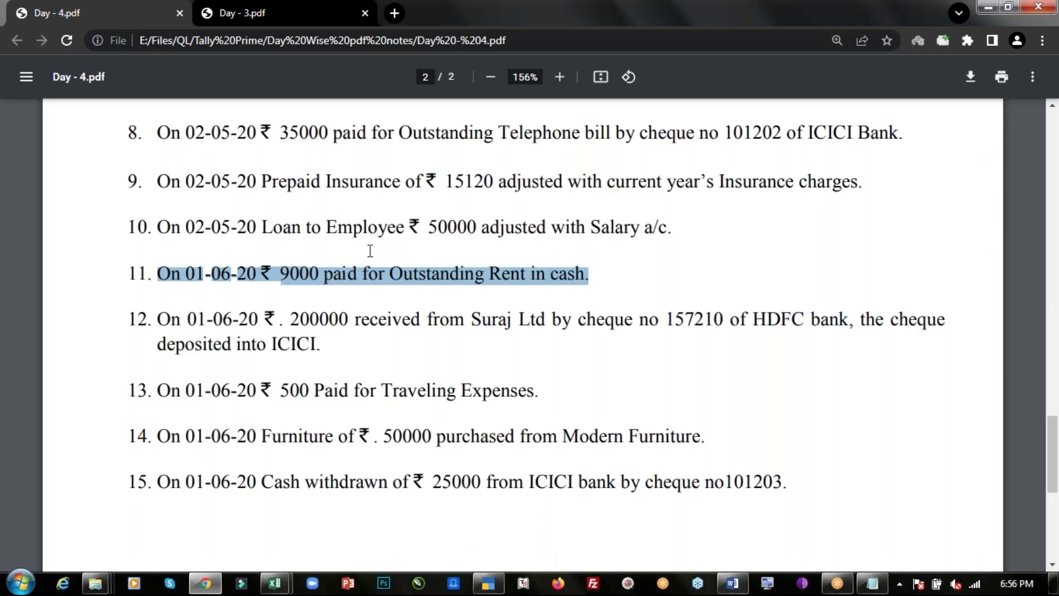
key("alt+Tab")
key("BackSpace")
key("BackSpace")
type("9000")
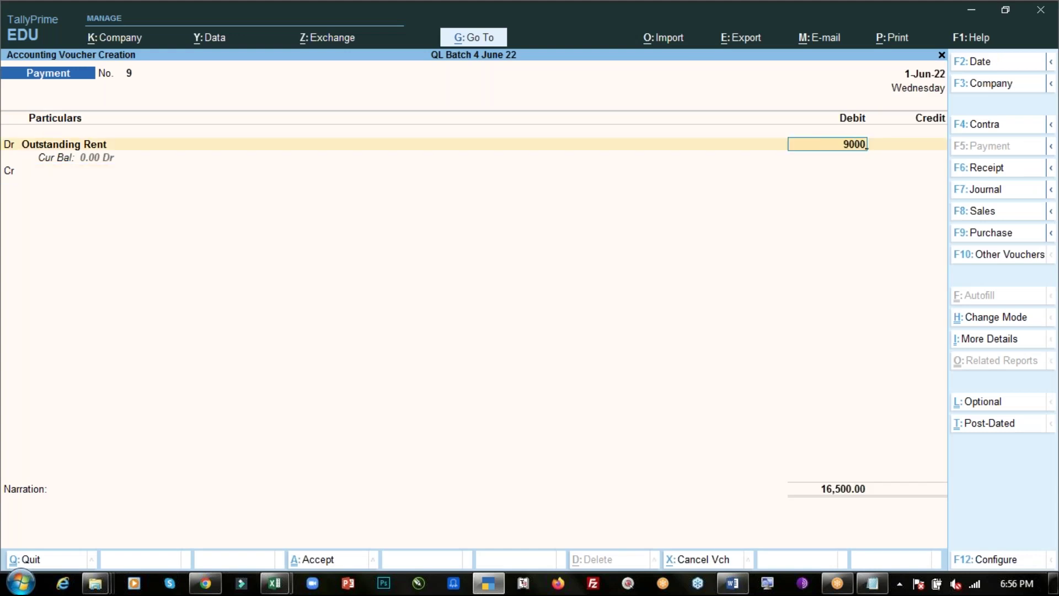
key("Return")
key("Return")
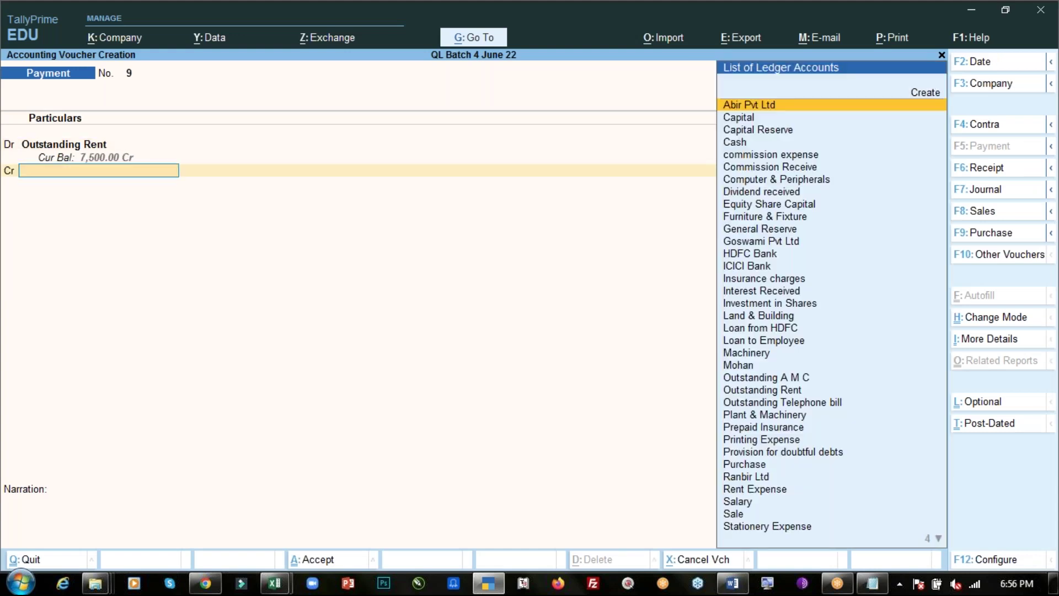
Credit Cash with 9,000 and save the payment voucher without a narration
type("Cas")
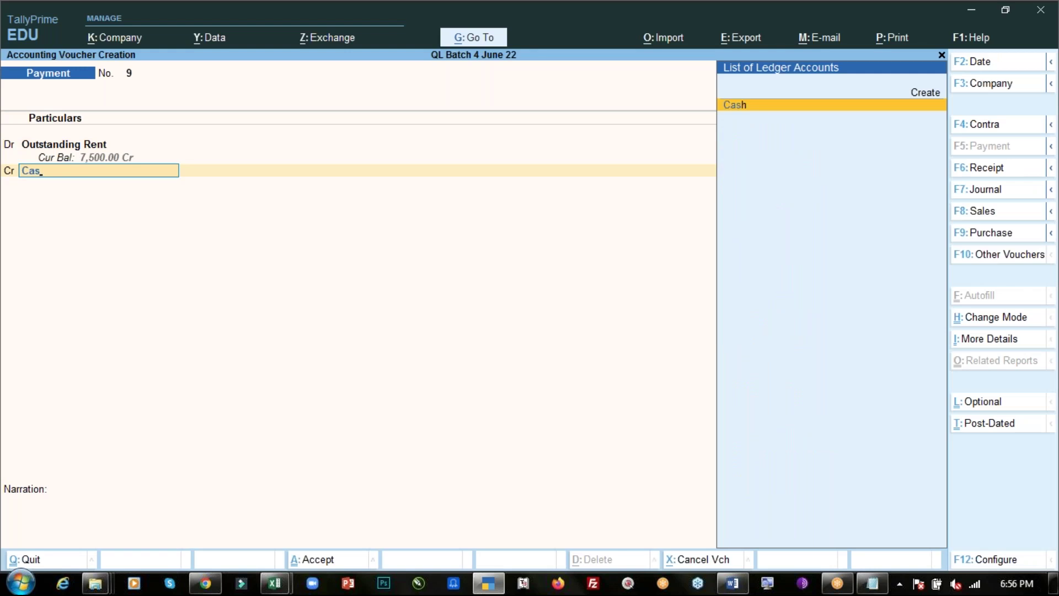
key("Return")
key("Return")
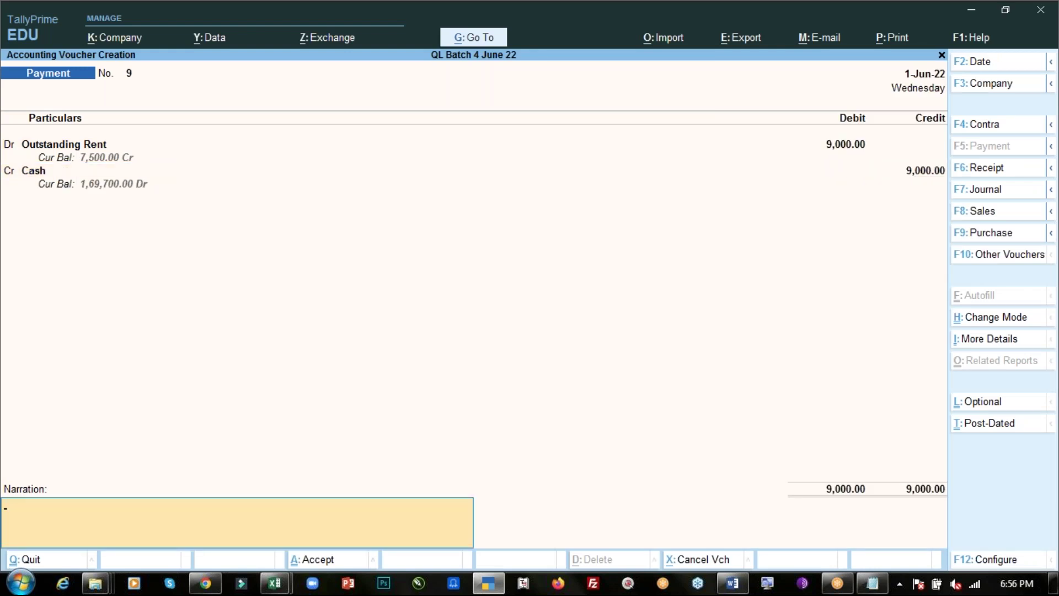
key("ctrl+a")
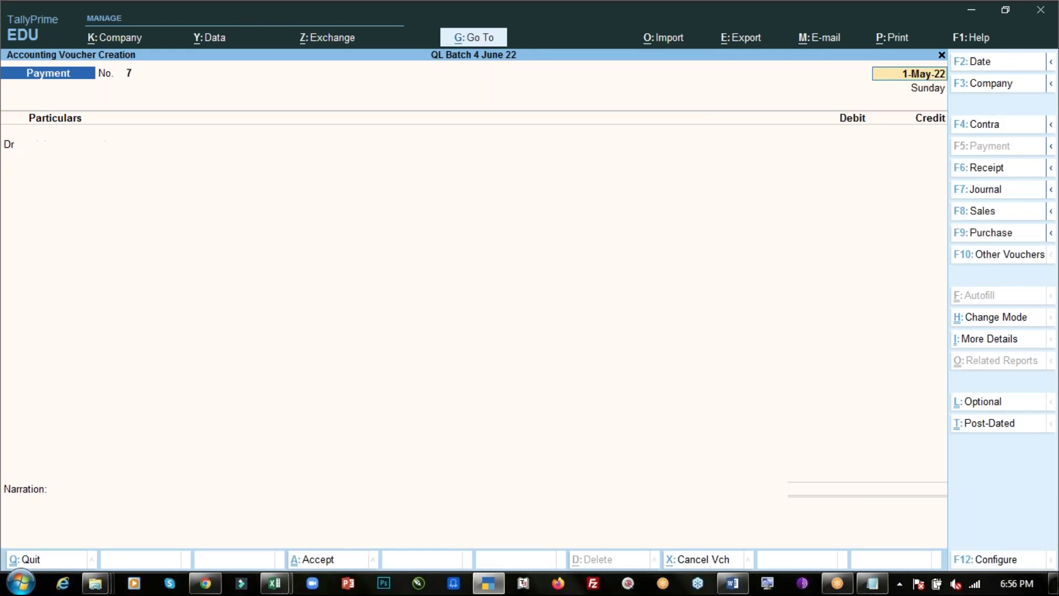
Read transaction 12 about Suraj Ltd in the Day-4 notes and start a receipt voucher dated 1-Jun-22 in TallyPrime
key("alt+Tab")
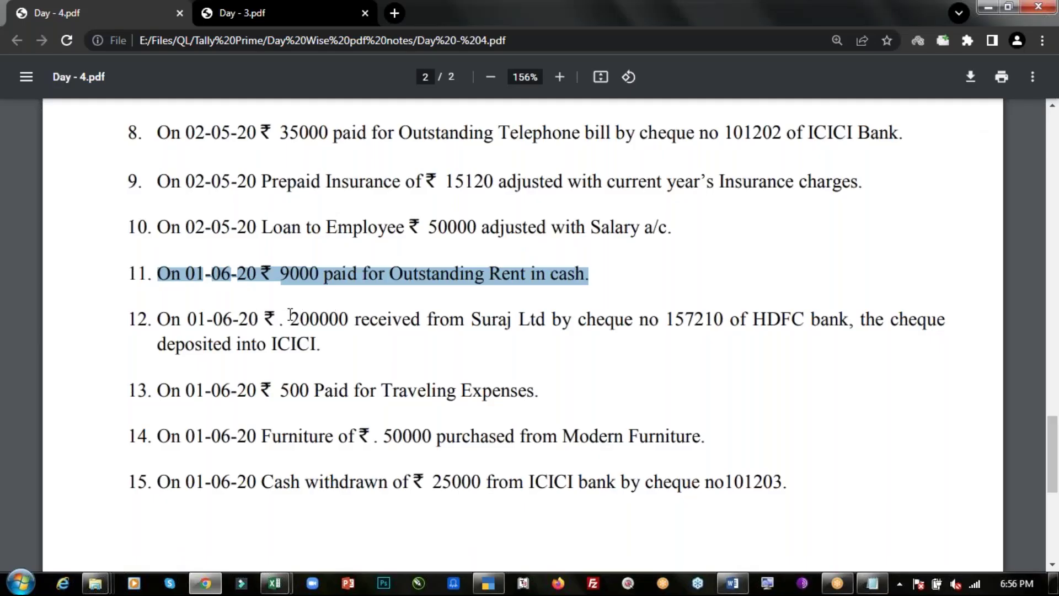
left_click_drag(264, 319, 768, 315)
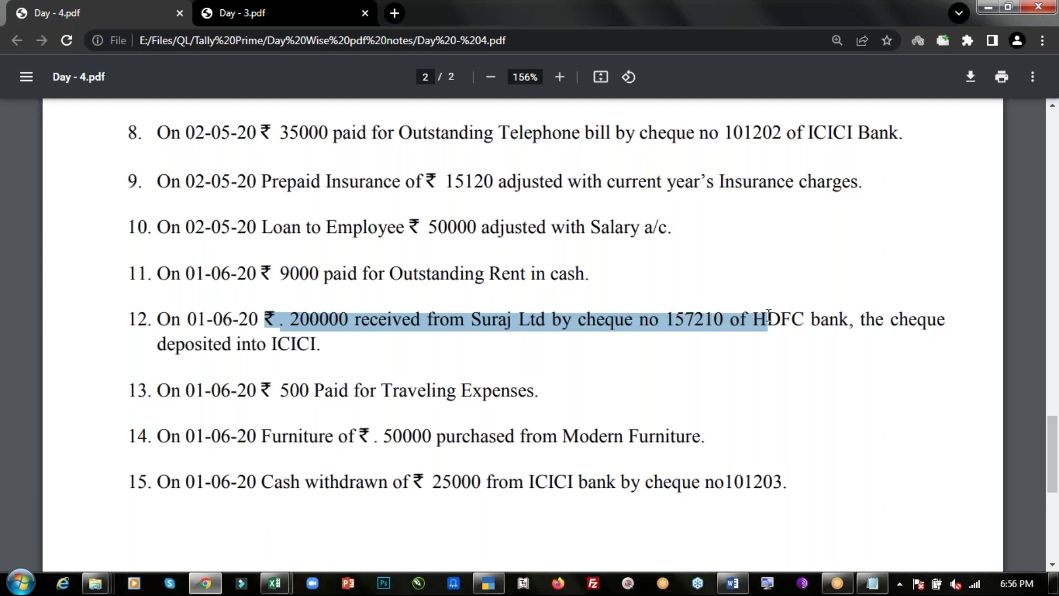
left_click(413, 332)
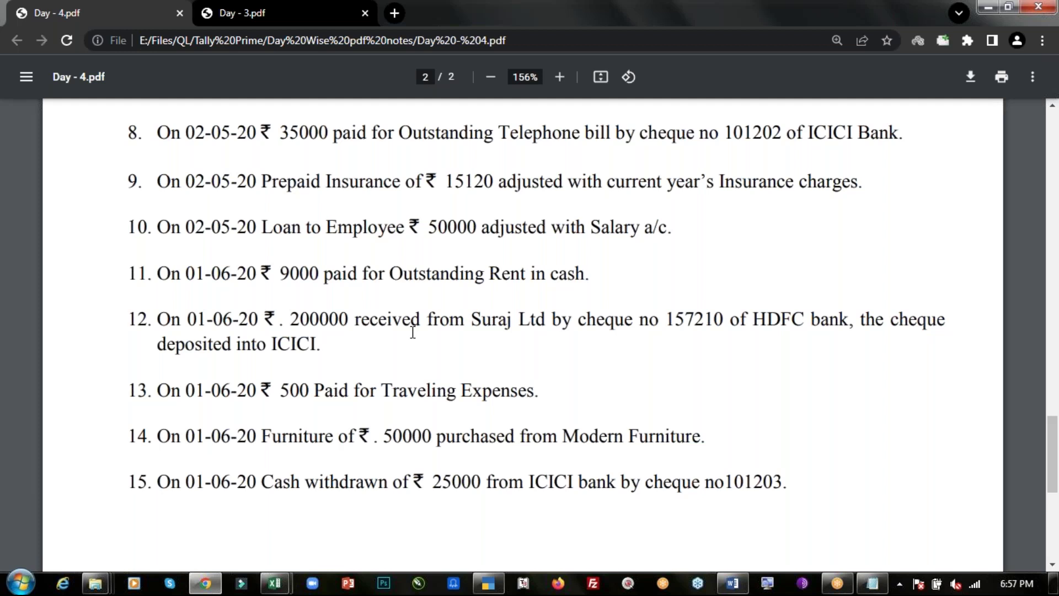
key("alt+Tab")
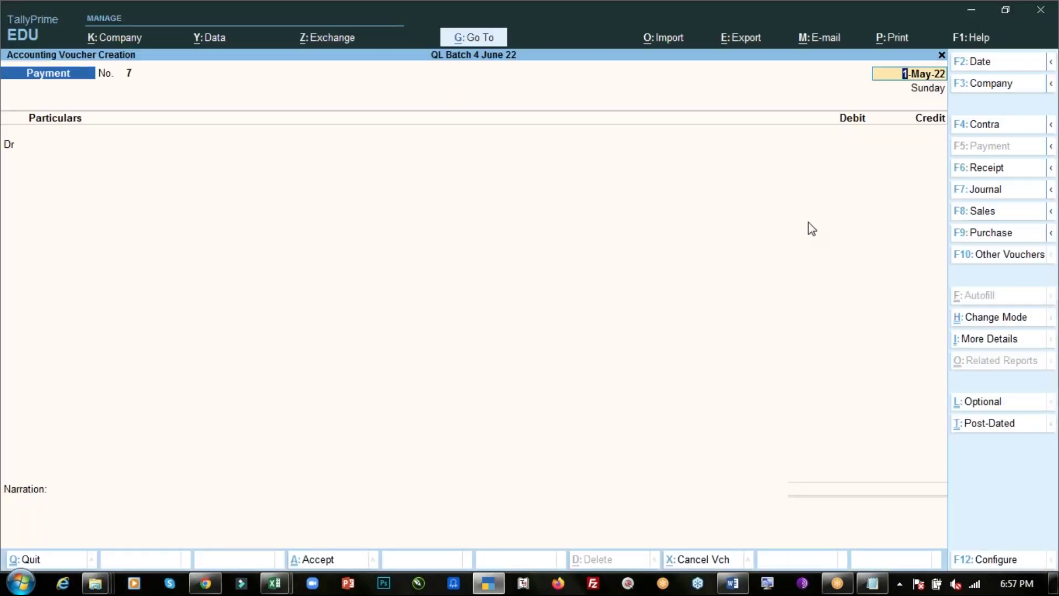
key("F6")
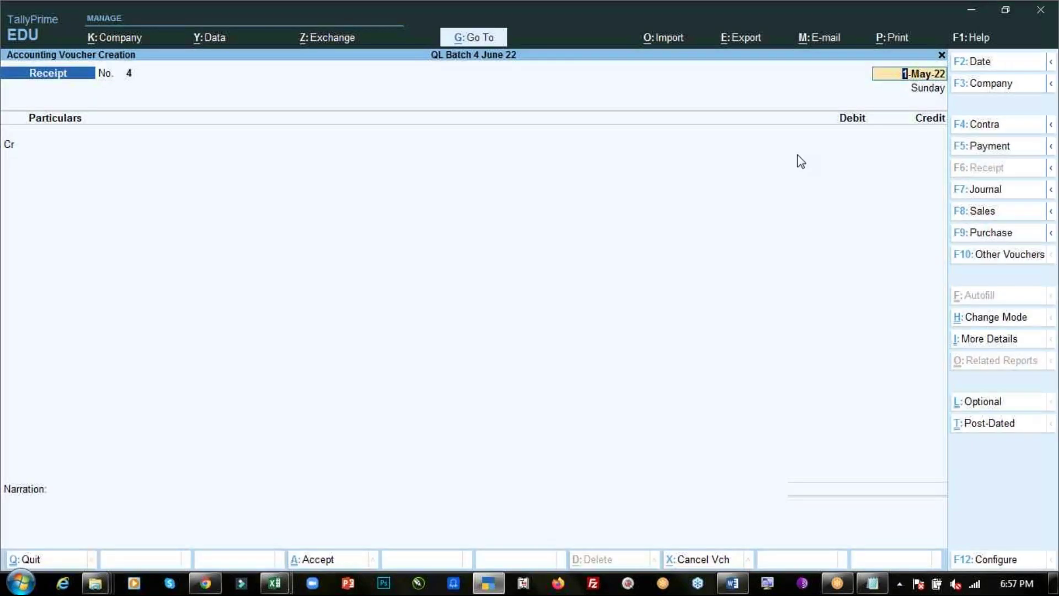
key("alt+Tab")
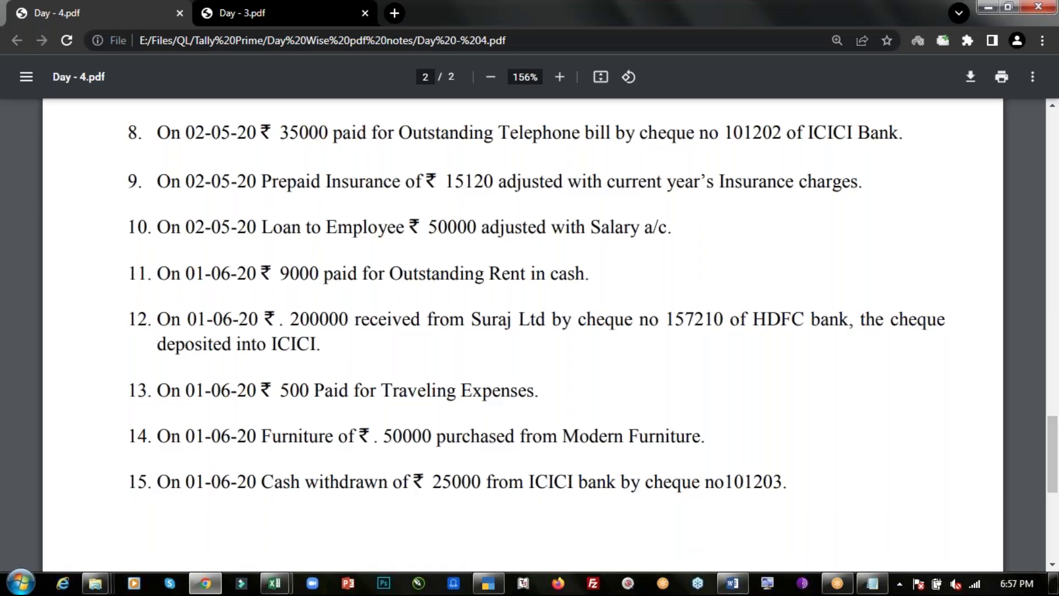
key("alt+Tab")
type("1.6")
key("Return")
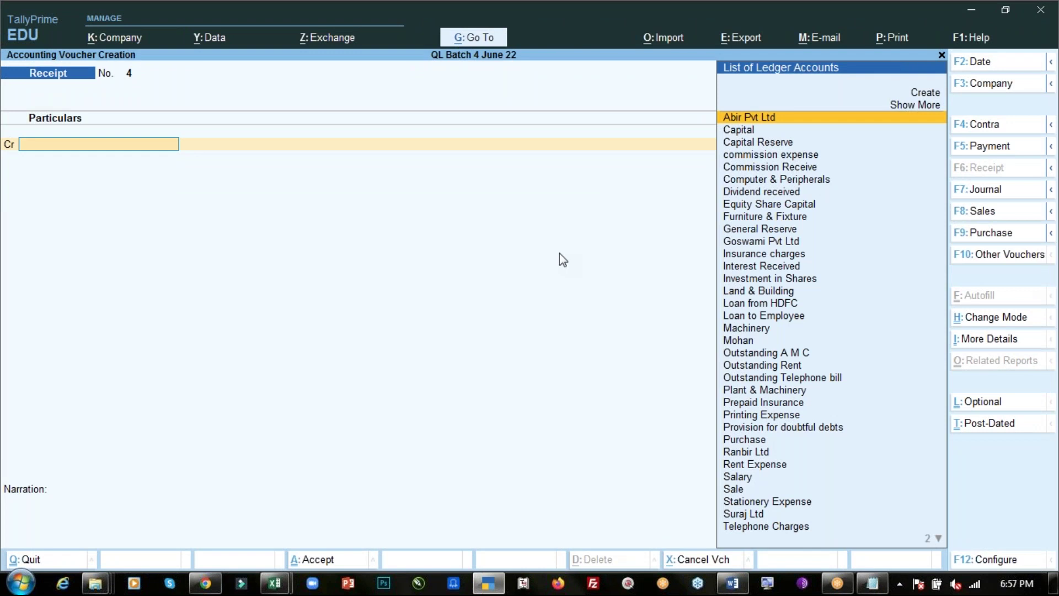
Credit Suraj Ltd with 2,00,000 in the receipt voucher
type("Sur")
key("Return")
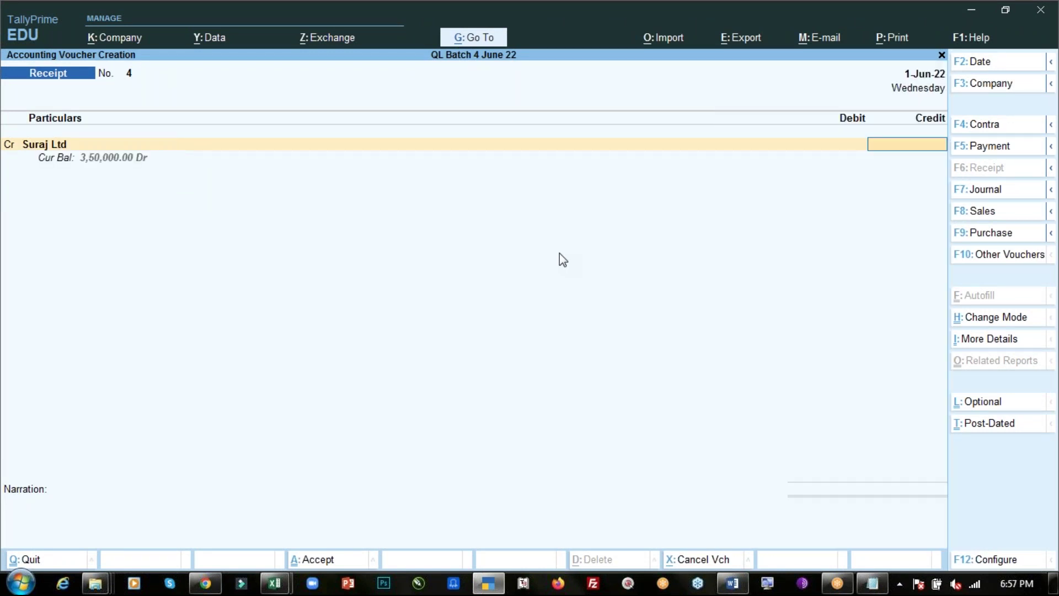
type("2,")
type("00,000")
key("Return")
key("Return")
Debit ICICI Bank with 2,00,000 and choose Cheque/DD as the transaction type in its bank allocation
type("Ba")
key("Down")
key("Return")
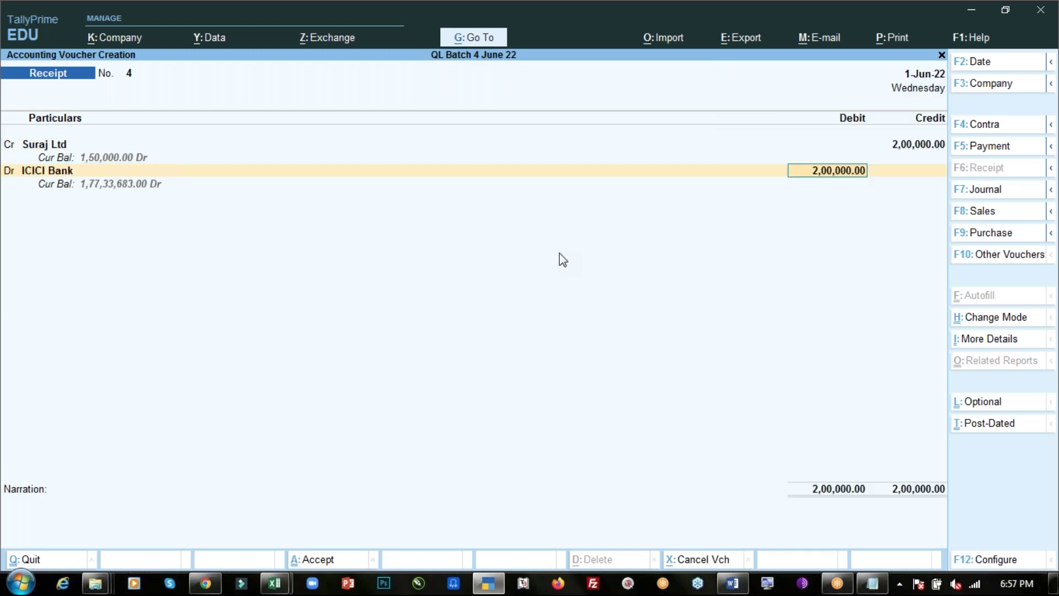
key("Return")
key("Return")
key("Return")
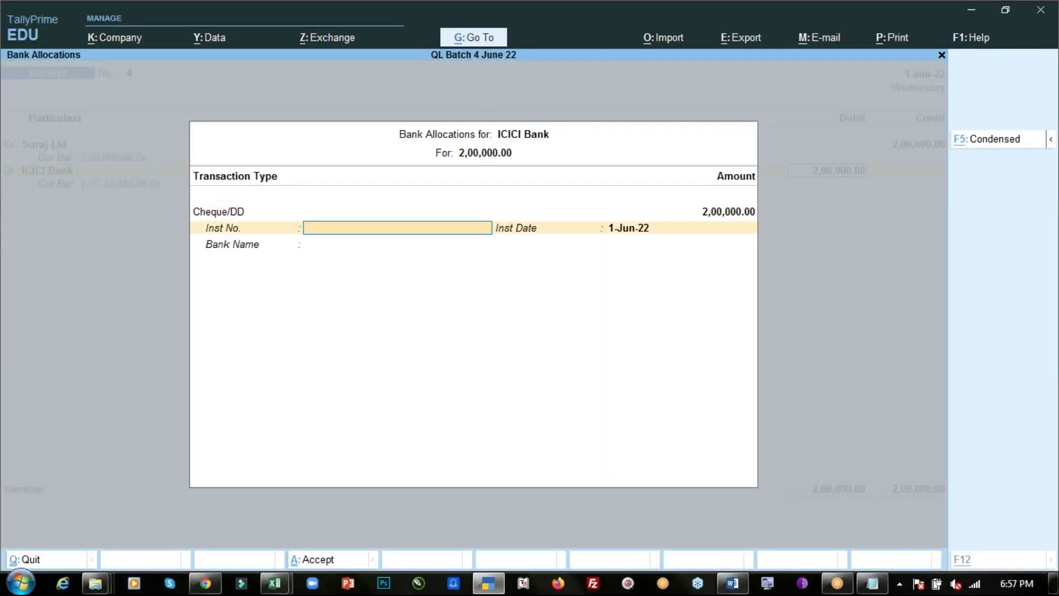
Copy cheque number 157210 from transaction 12 in the notes into the bank allocation's instrument number
key("alt+Tab")
double_click(696, 319)
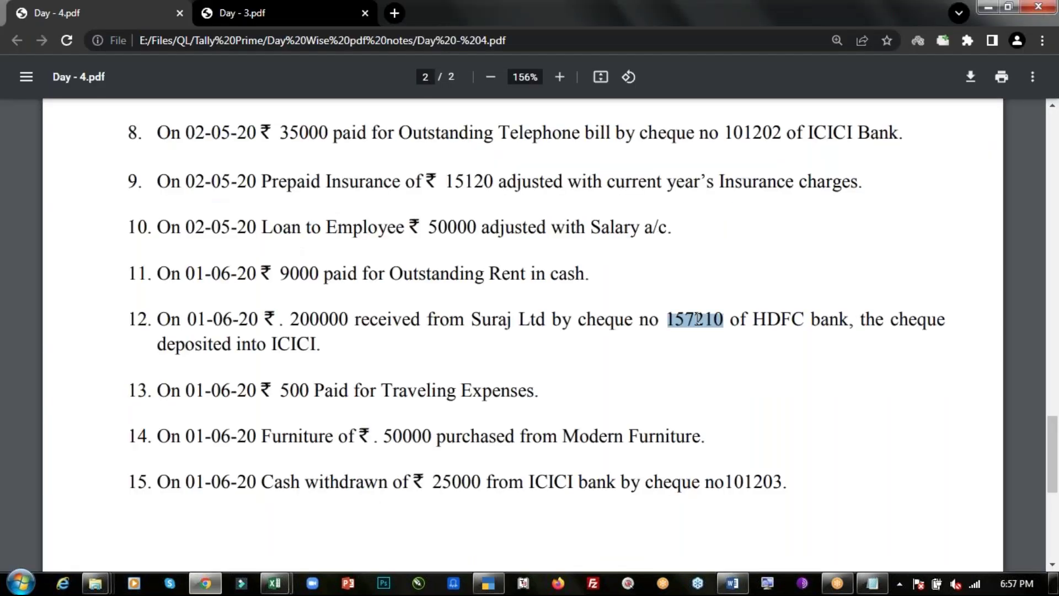
key("ctrl+c")
key("alt+Tab")
key("ctrl+v")
key("Return")
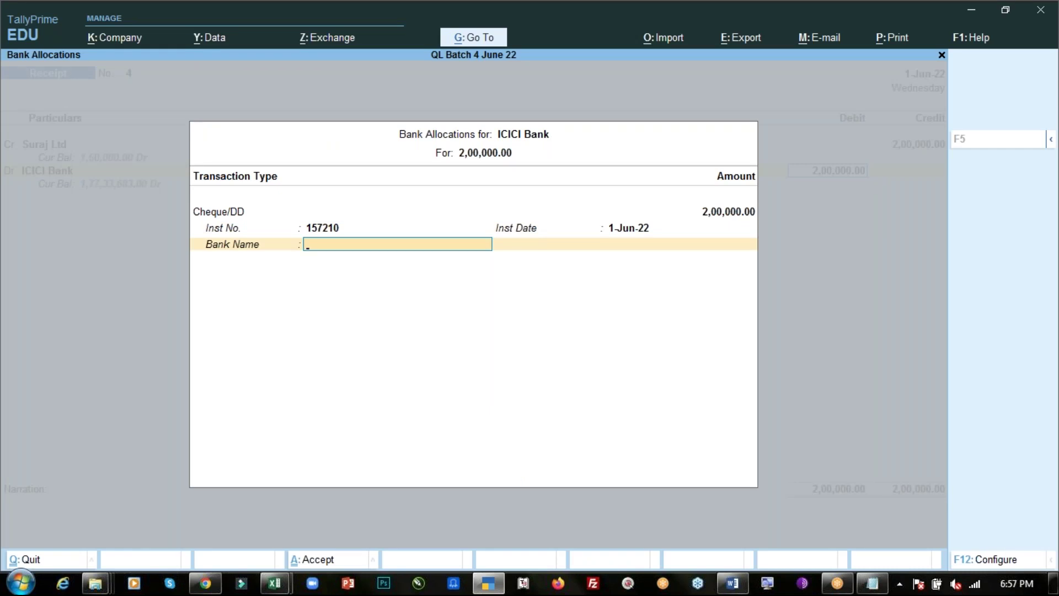
Specify HDFC Bank as the cheque's bank name in the bank allocation and save the receipt voucher without a narration
key("Down")
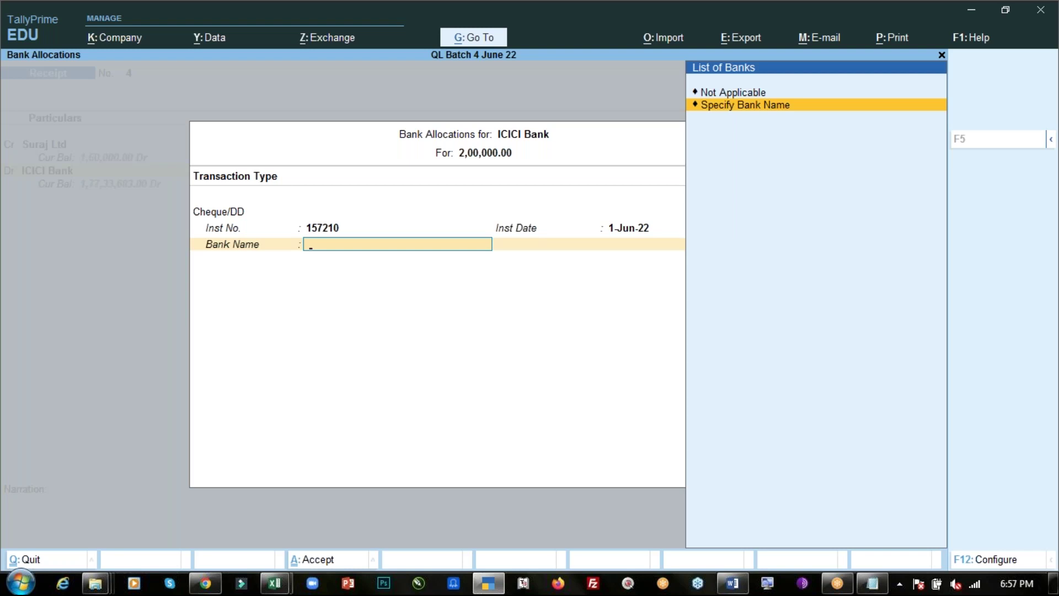
key("Return")
type("HD")
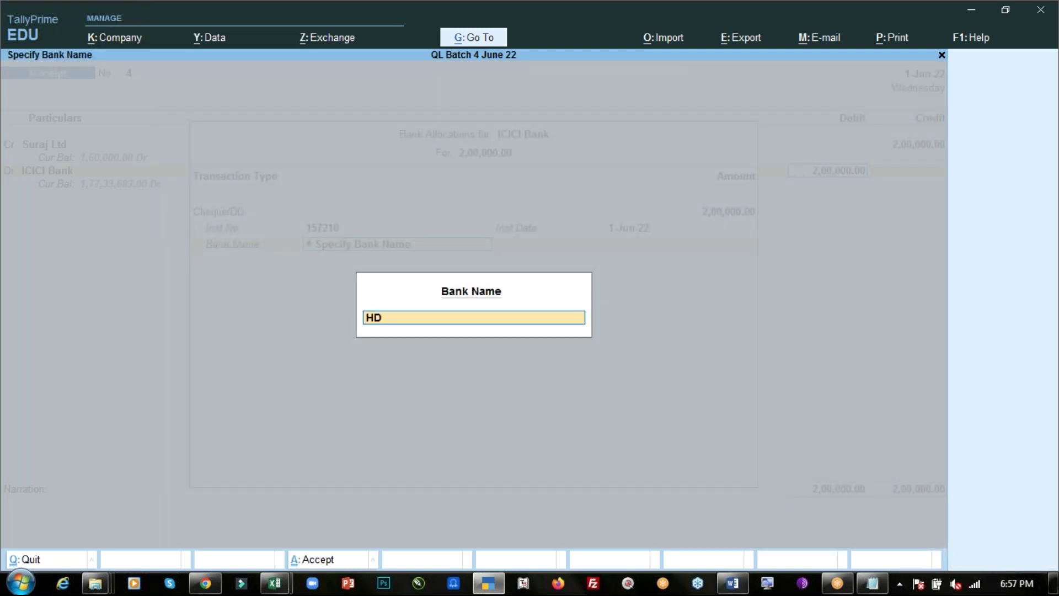
type("FC Bank")
key("Return")
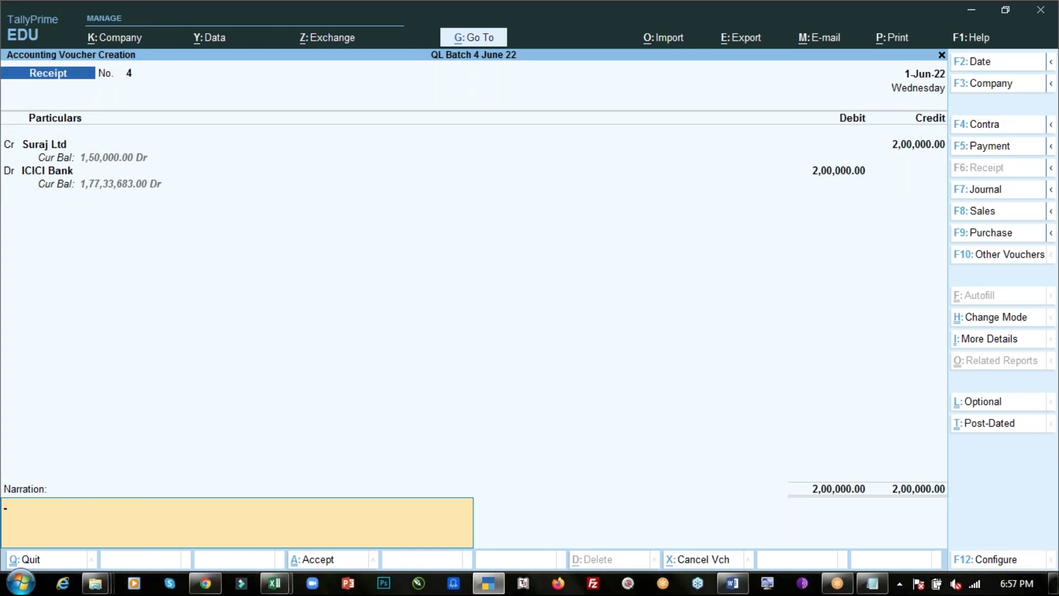
key("Return")
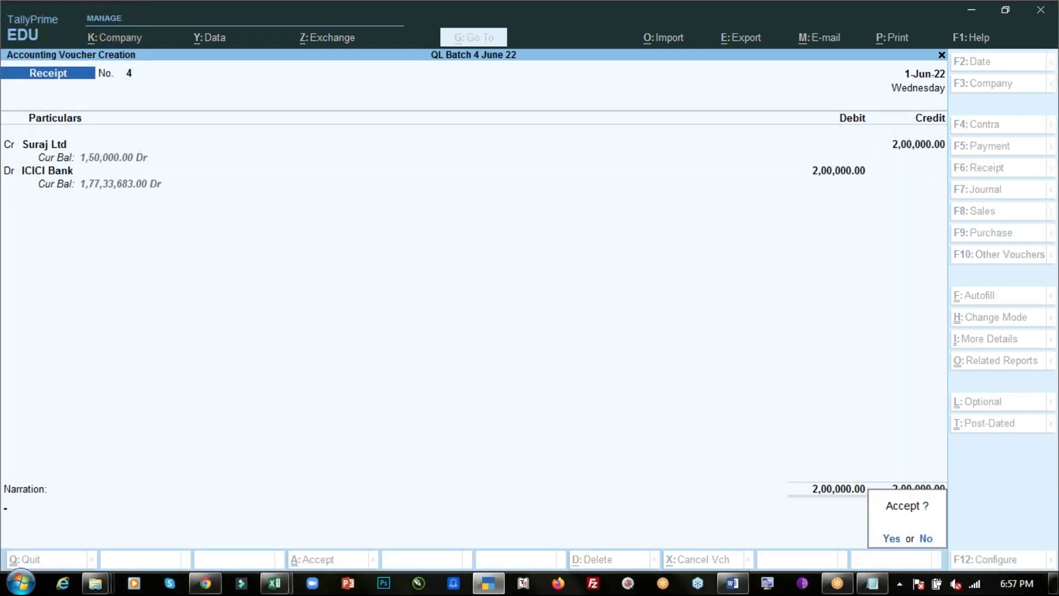
key("Return")
Read transaction 13 about Traveling Expenses in the Day-4 notes and return to voucher entry in TallyPrime
key("alt+Tab")
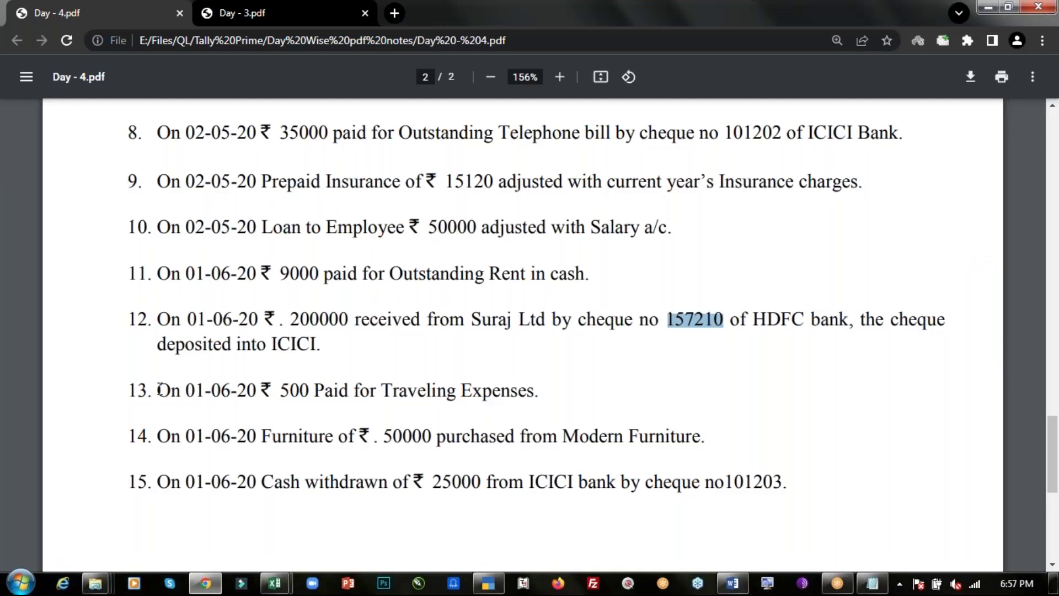
left_click_drag(159, 389, 395, 392)
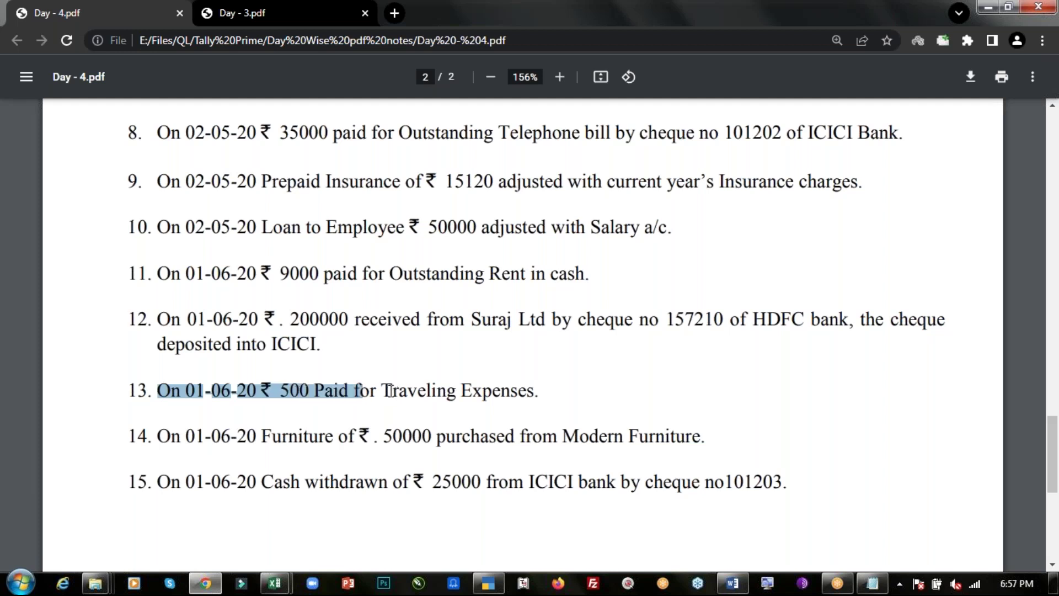
key("alt+Tab")
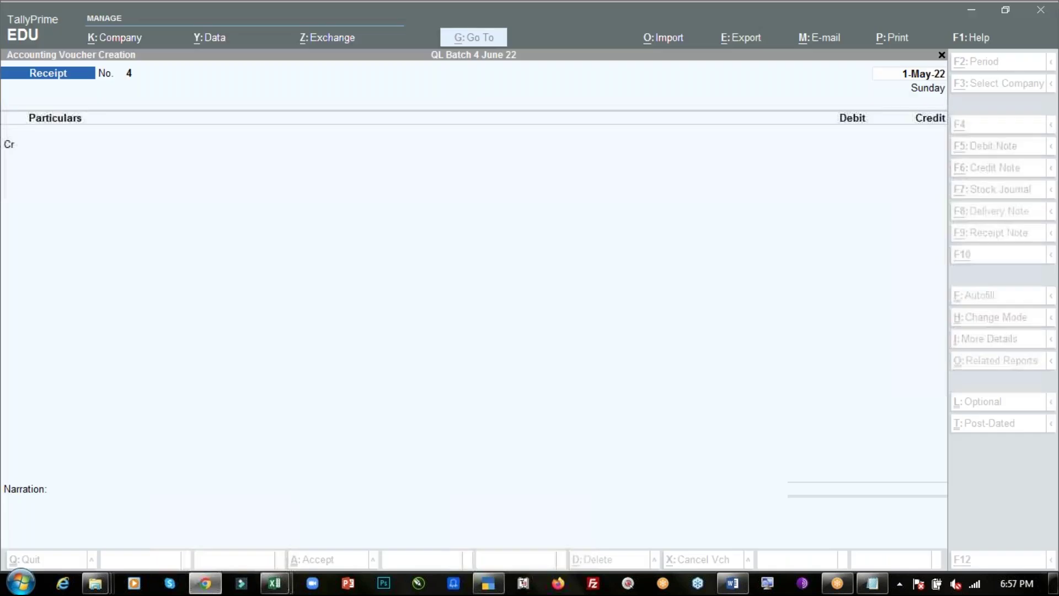